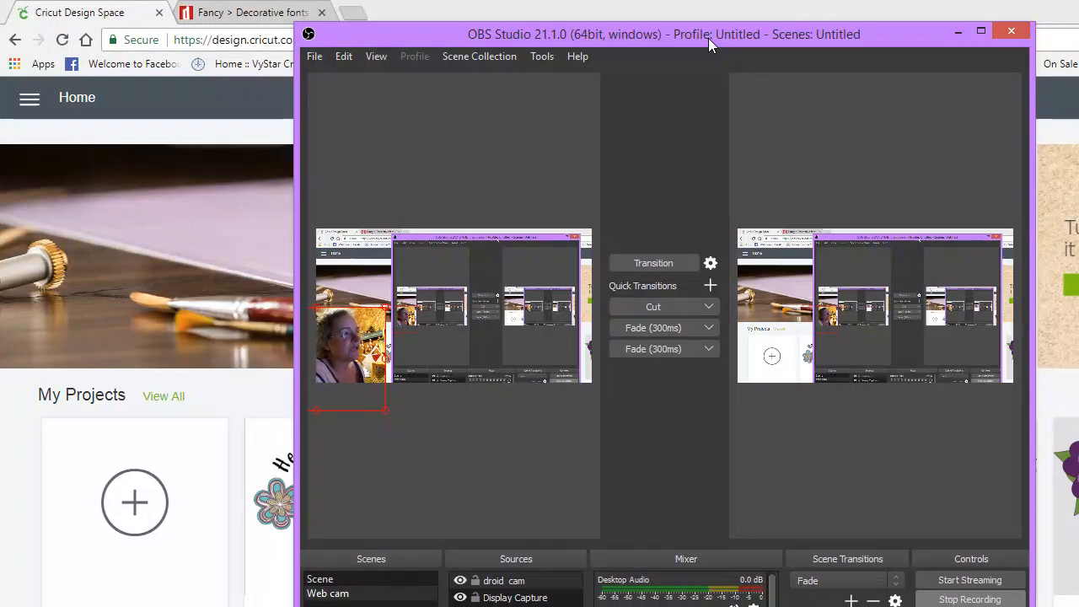
Move the OBS Studio window away from the browser and close the Cricut Design Space page, agreeing to leave the site
{"action": "left_click_drag", "start_coordinate": [708, 38], "coordinate": [718, 606]}
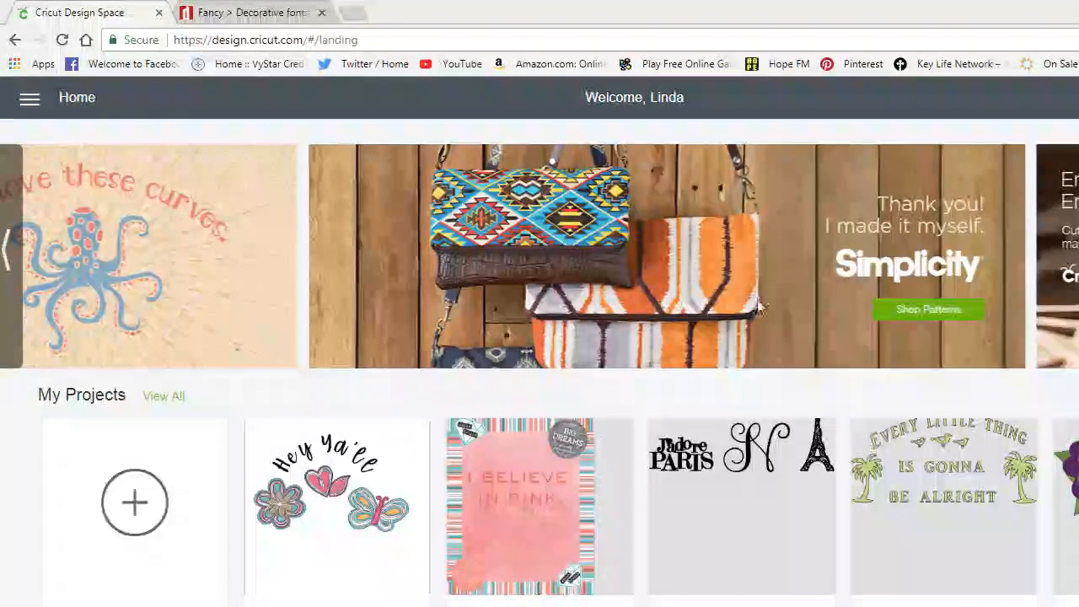
{"action": "left_click", "coordinate": [159, 13]}
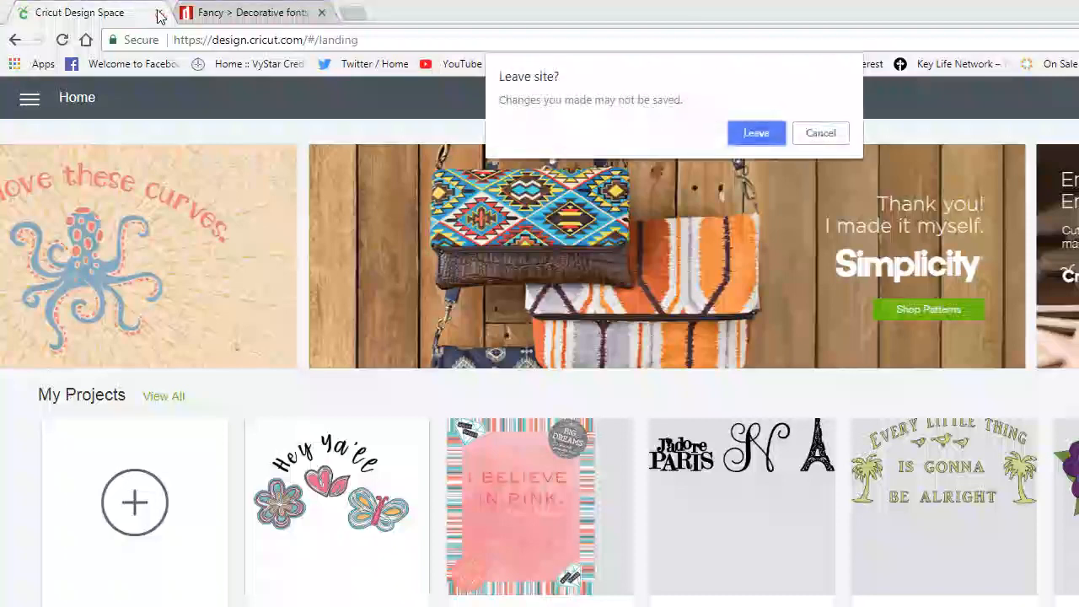
{"action": "left_click", "coordinate": [751, 133]}
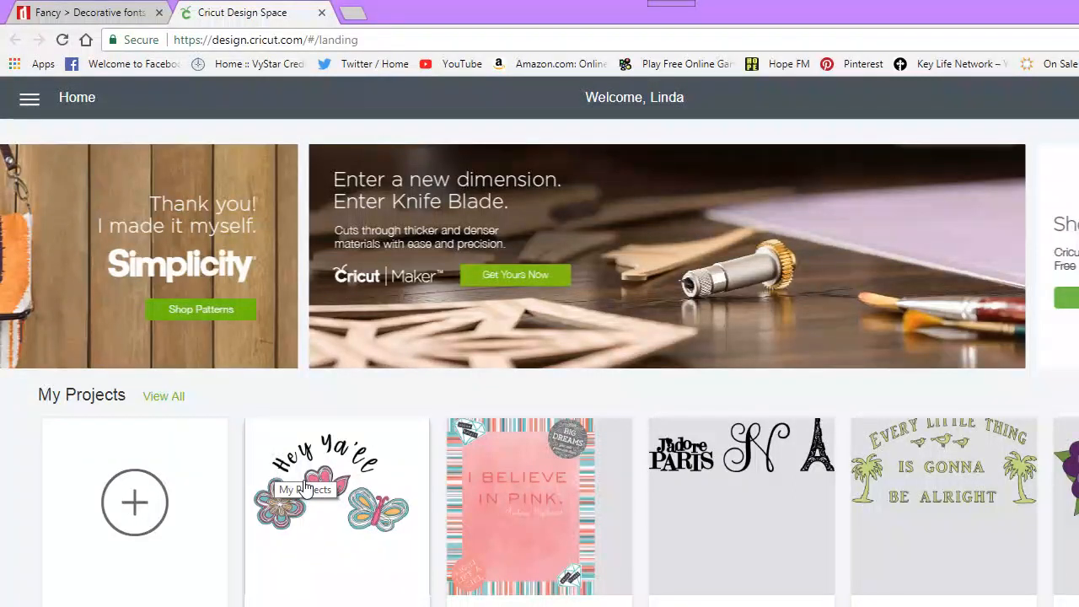
Open the "Hey yall" project on the canvas and nudge its curved text slightly down
{"action": "left_click", "coordinate": [305, 487]}
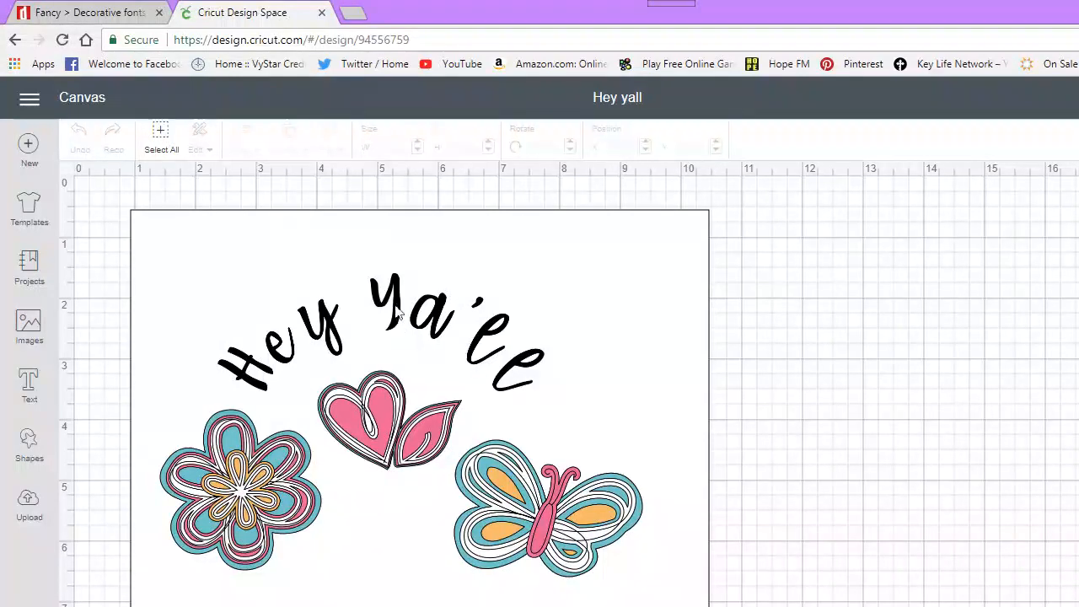
{"action": "left_click_drag", "start_coordinate": [409, 286], "coordinate": [398, 295]}
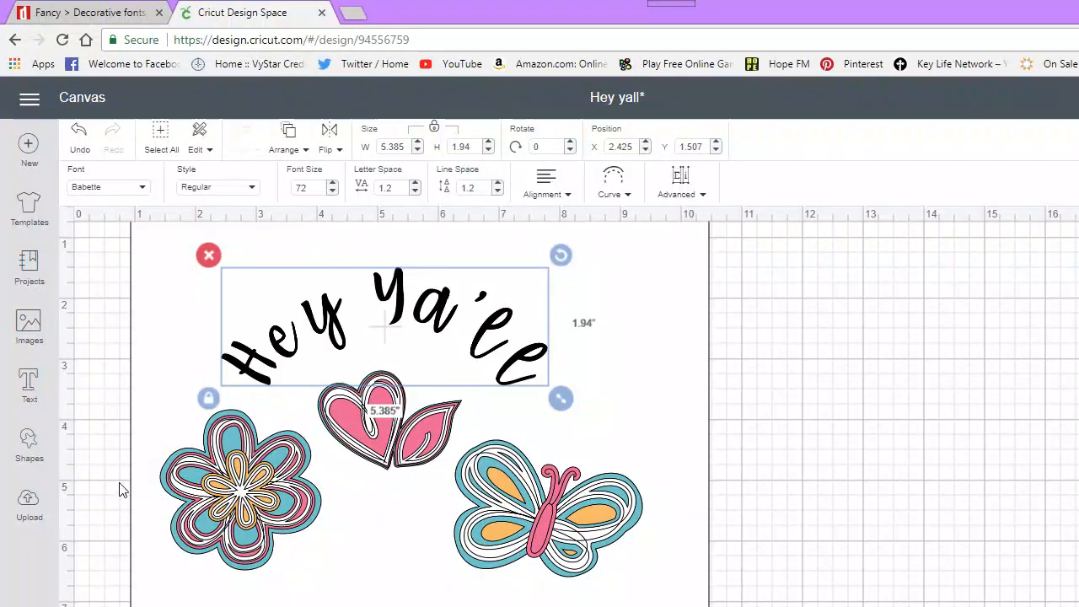
{"action": "left_click", "coordinate": [30, 451]}
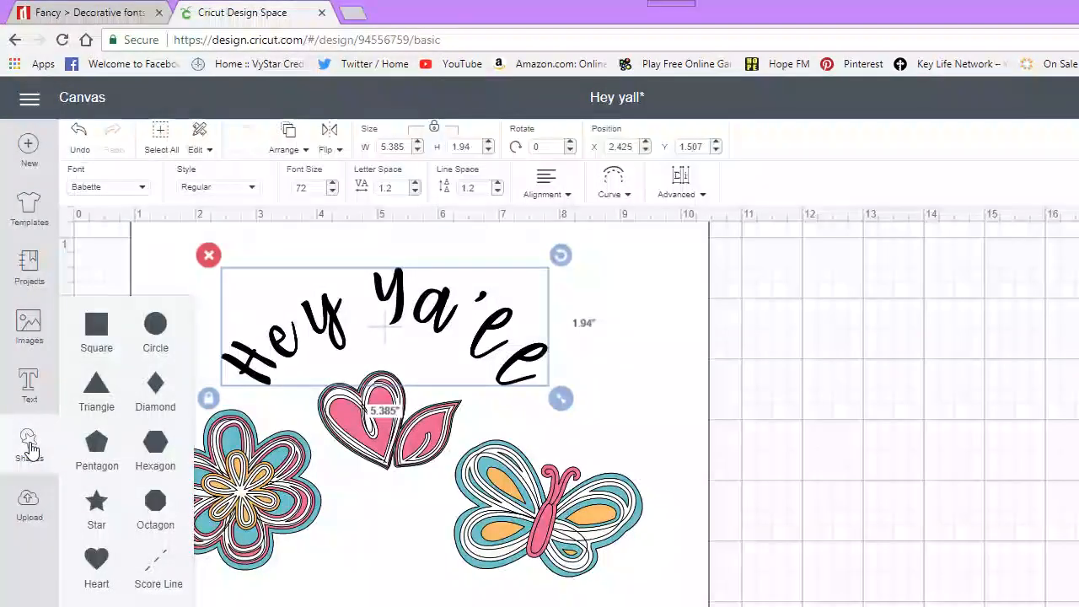
{"action": "left_click", "coordinate": [756, 419]}
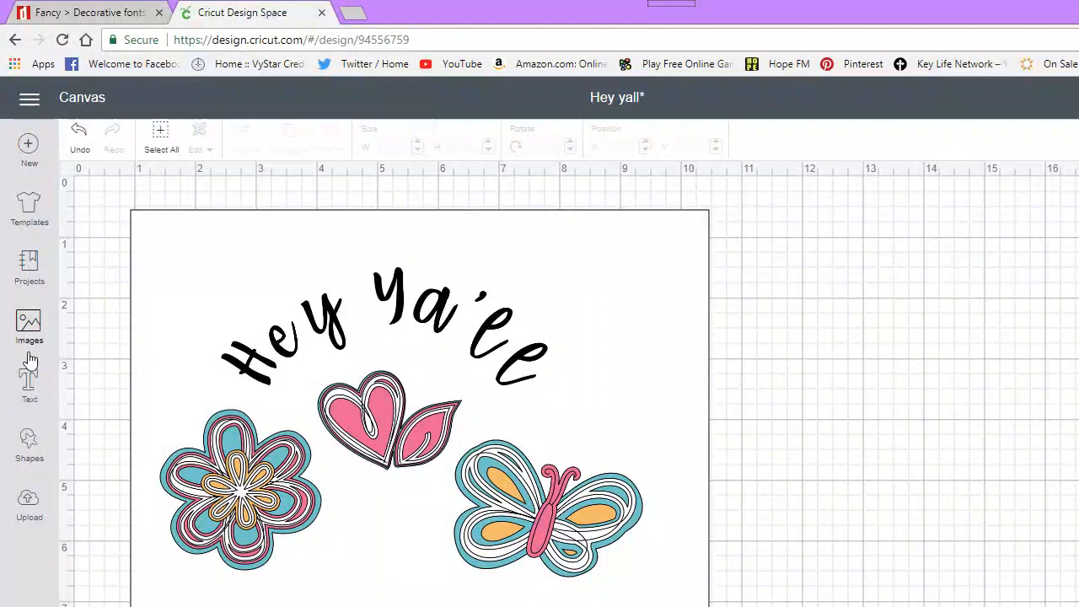
Insert the Floral Cupcake Wrapper image from the Free this Week category onto the canvas
{"action": "left_click", "coordinate": [26, 334]}
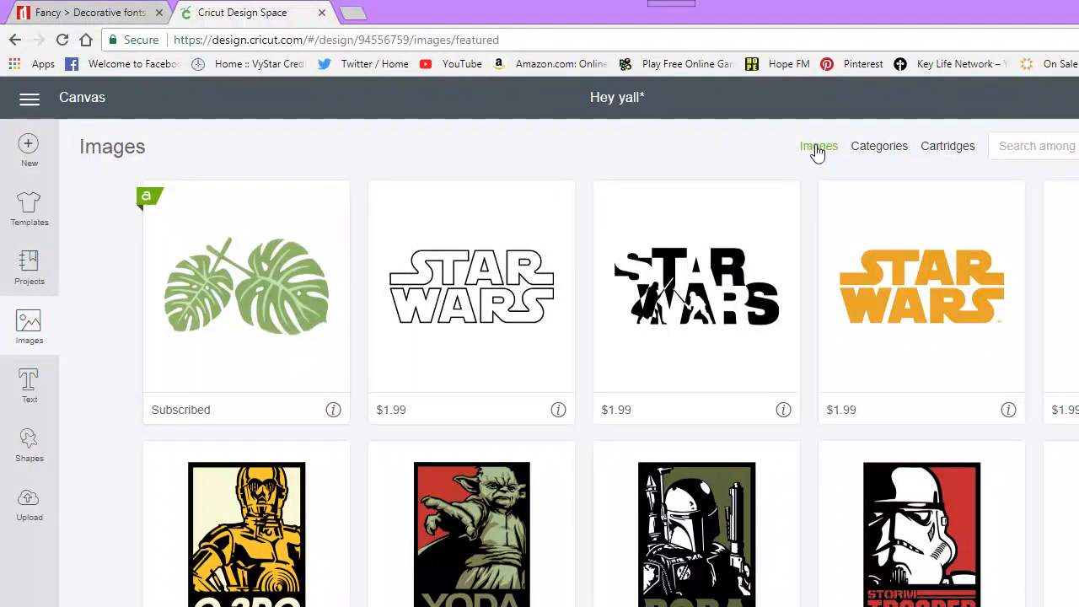
{"action": "left_click", "coordinate": [871, 153]}
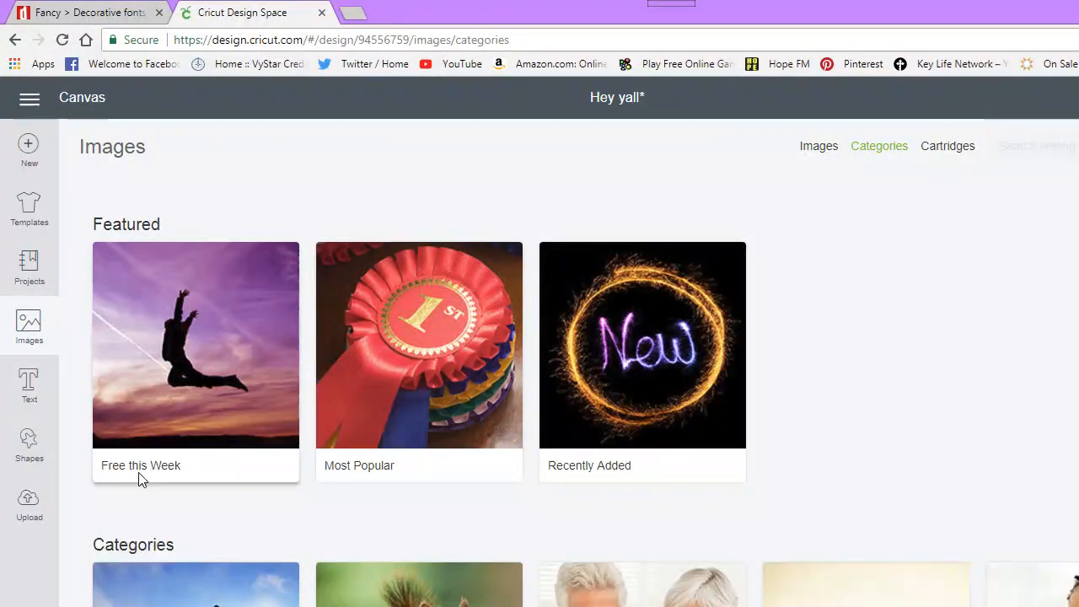
{"action": "left_click", "coordinate": [163, 440]}
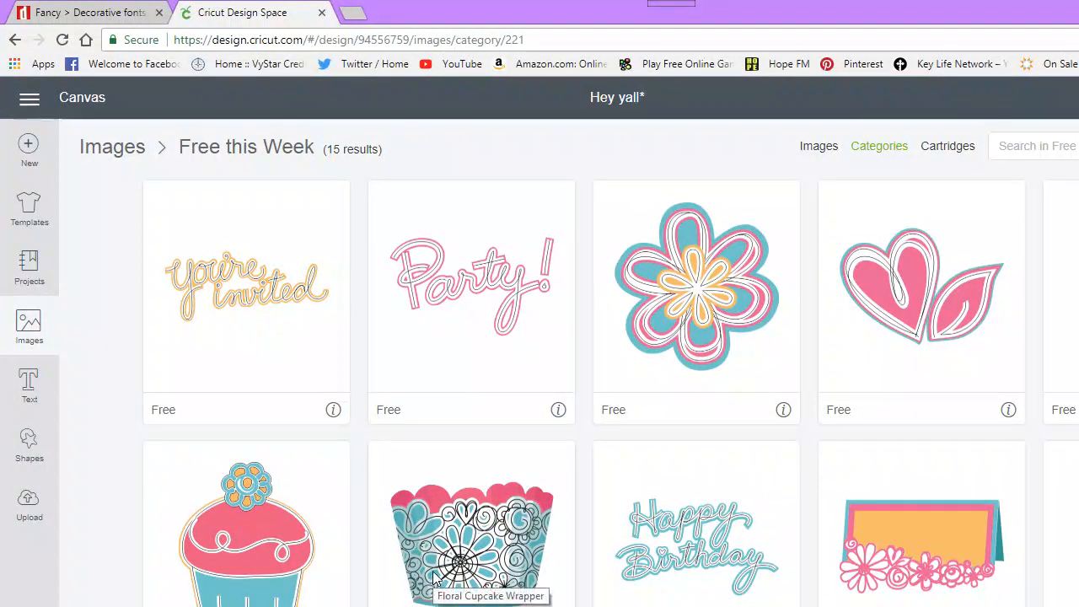
{"action": "scroll", "coordinate": [650, 492], "scroll_direction": "down", "scroll_amount": 2}
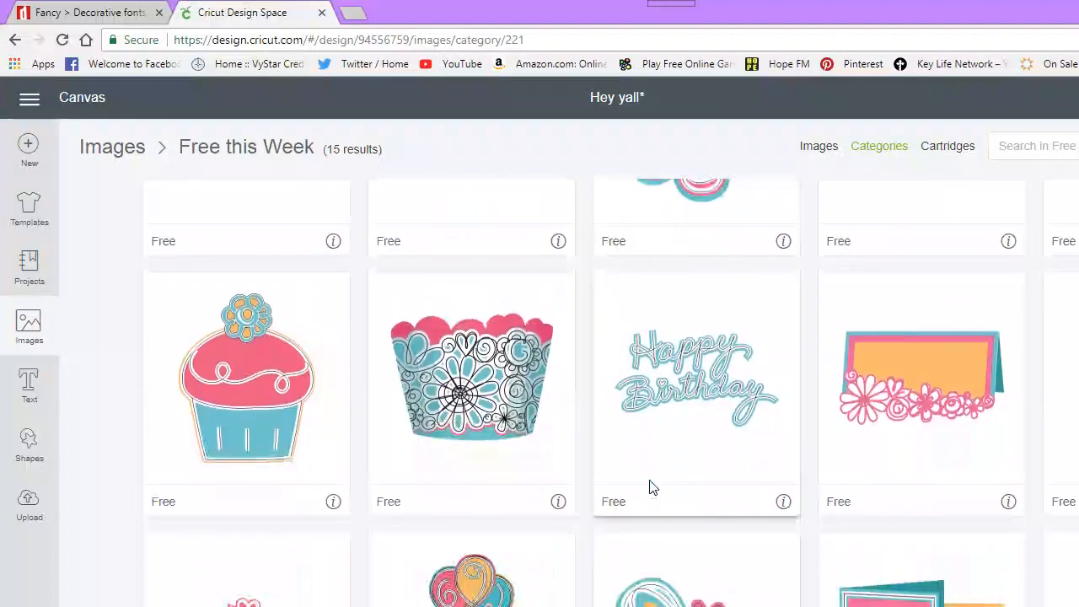
{"action": "left_click", "coordinate": [558, 502]}
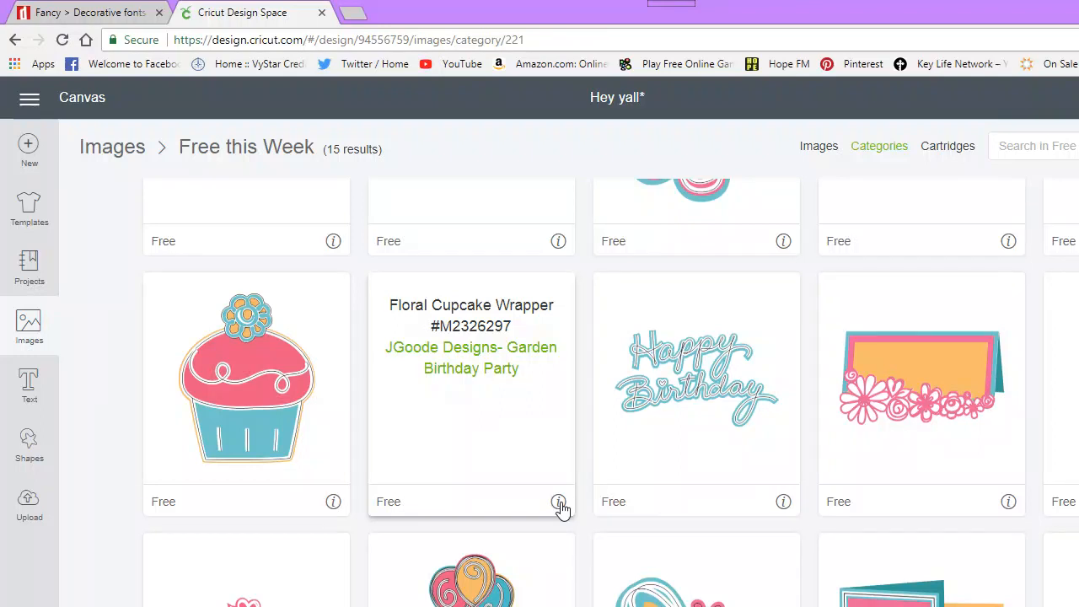
{"action": "left_click", "coordinate": [559, 504]}
{"action": "left_click", "coordinate": [487, 415]}
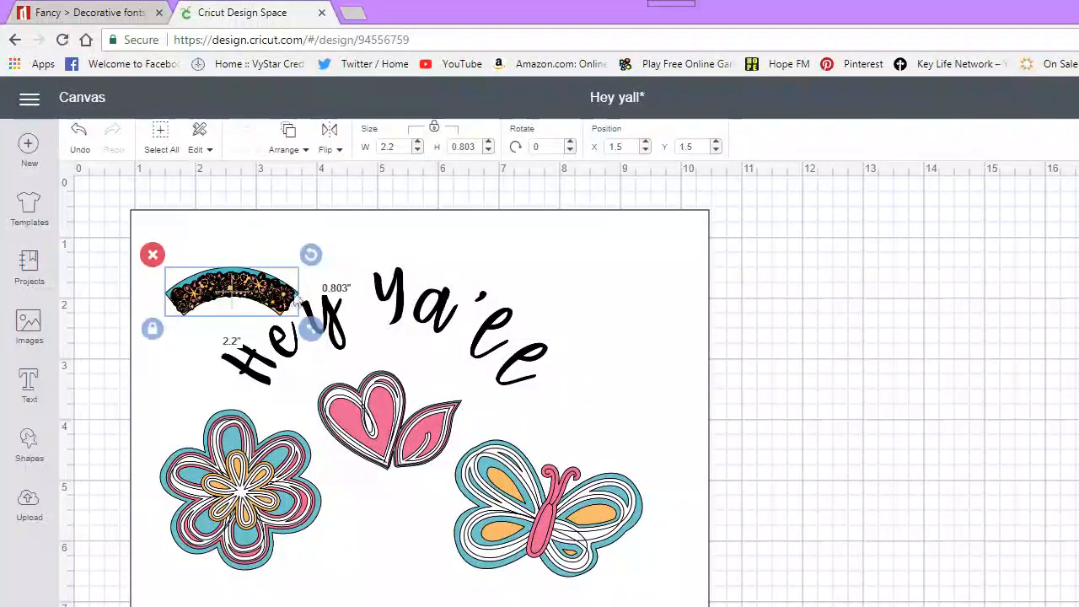
Place the cupcake wrapper on the empty canvas beside the white rectangle and enlarge it to about 5.4 inches wide
{"action": "left_click_drag", "start_coordinate": [279, 295], "coordinate": [904, 316]}
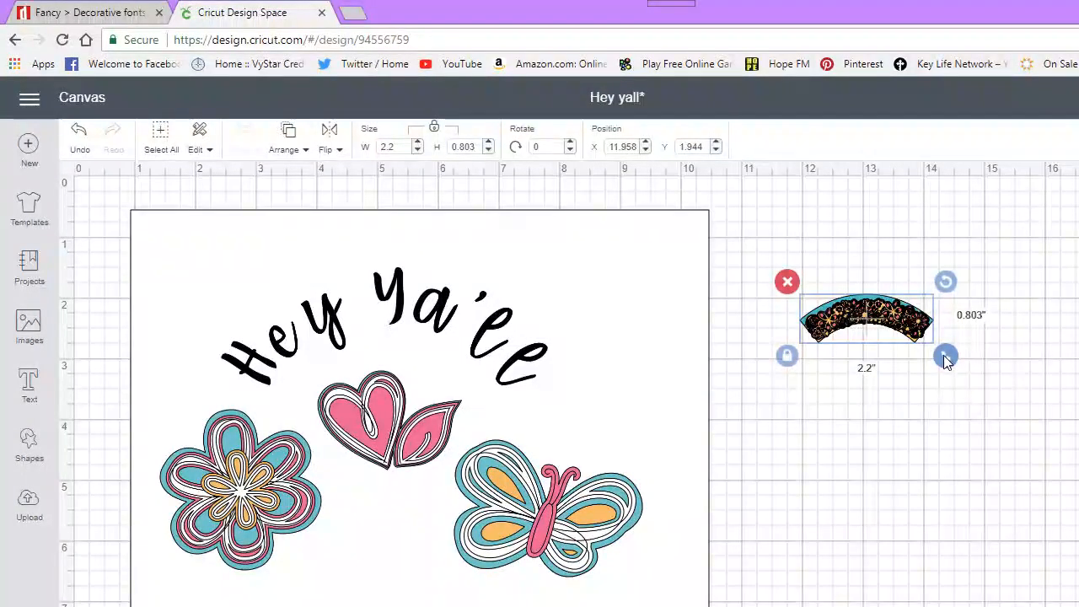
{"action": "left_click_drag", "start_coordinate": [943, 355], "coordinate": [1076, 407]}
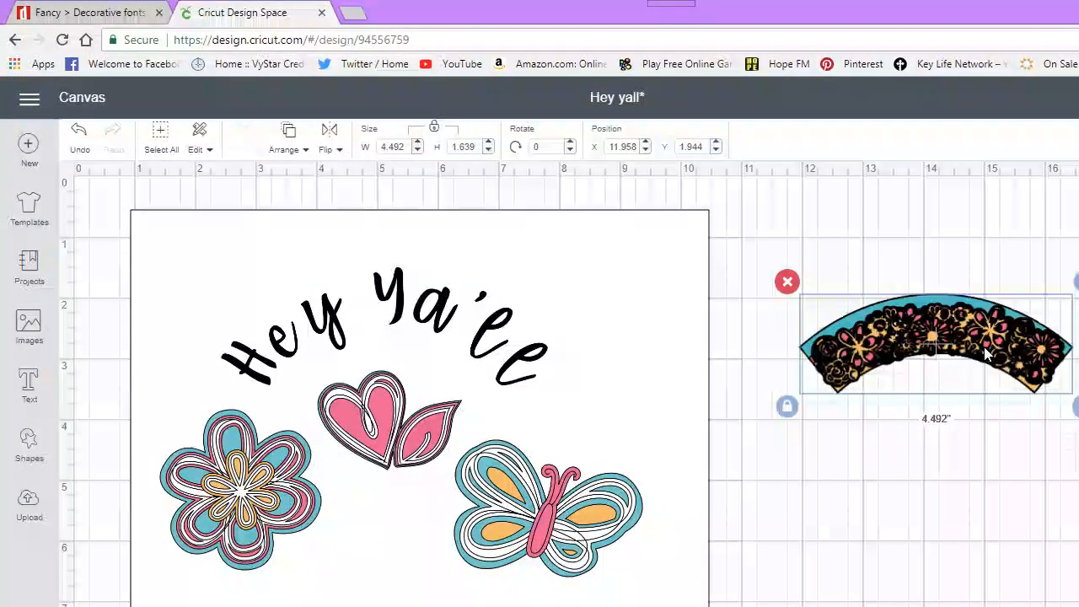
{"action": "left_click_drag", "start_coordinate": [985, 349], "coordinate": [909, 348]}
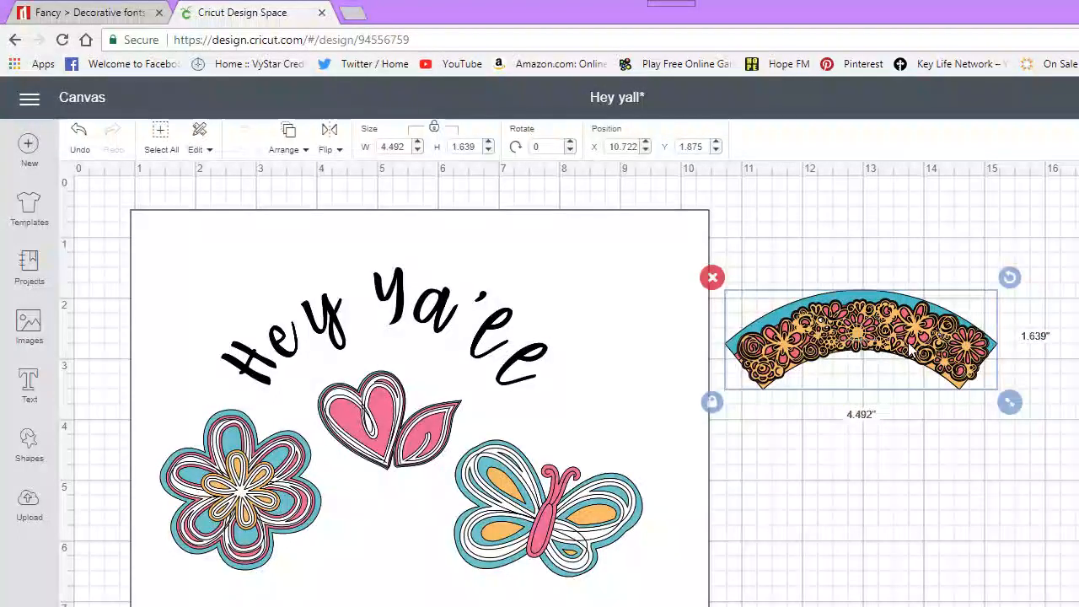
{"action": "left_click_drag", "start_coordinate": [1010, 403], "coordinate": [1054, 422]}
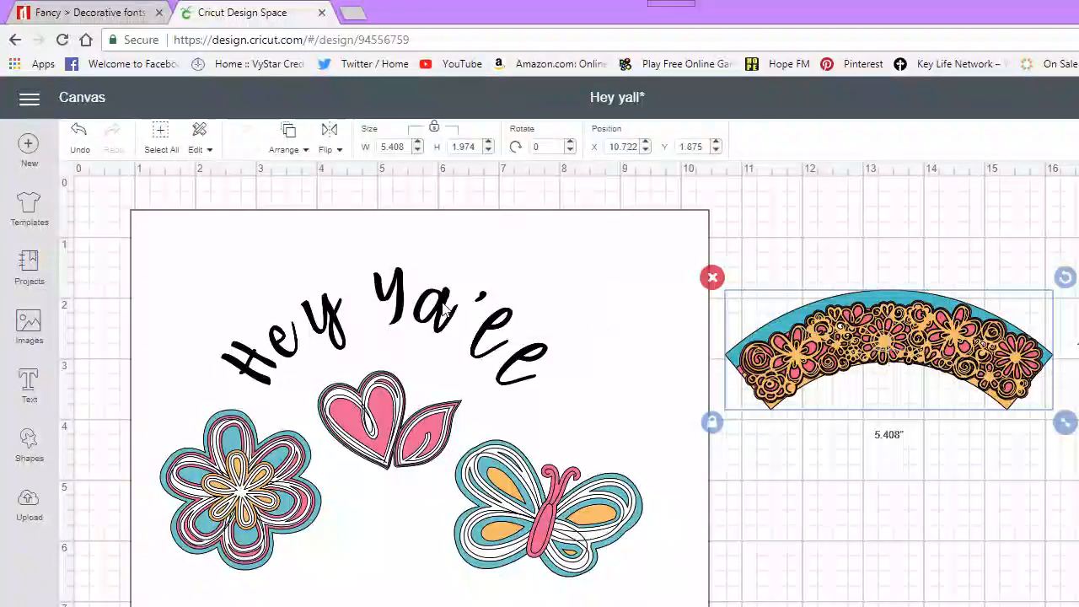
Nudge the curved "Hey Ya'll" text, the heart with leaf and the flower slightly on the white rectangle, and deselect them
{"action": "mouse_move", "coordinate": [447, 313]}
{"action": "left_mouse_down"}
{"action": "mouse_move", "coordinate": [464, 287]}
{"action": "mouse_move", "coordinate": [440, 268]}
{"action": "mouse_move", "coordinate": [481, 281]}
{"action": "mouse_move", "coordinate": [459, 306]}
{"action": "left_mouse_up"}
{"action": "mouse_move", "coordinate": [413, 437]}
{"action": "left_mouse_down"}
{"action": "mouse_move", "coordinate": [431, 430]}
{"action": "mouse_move", "coordinate": [424, 422]}
{"action": "left_mouse_up"}
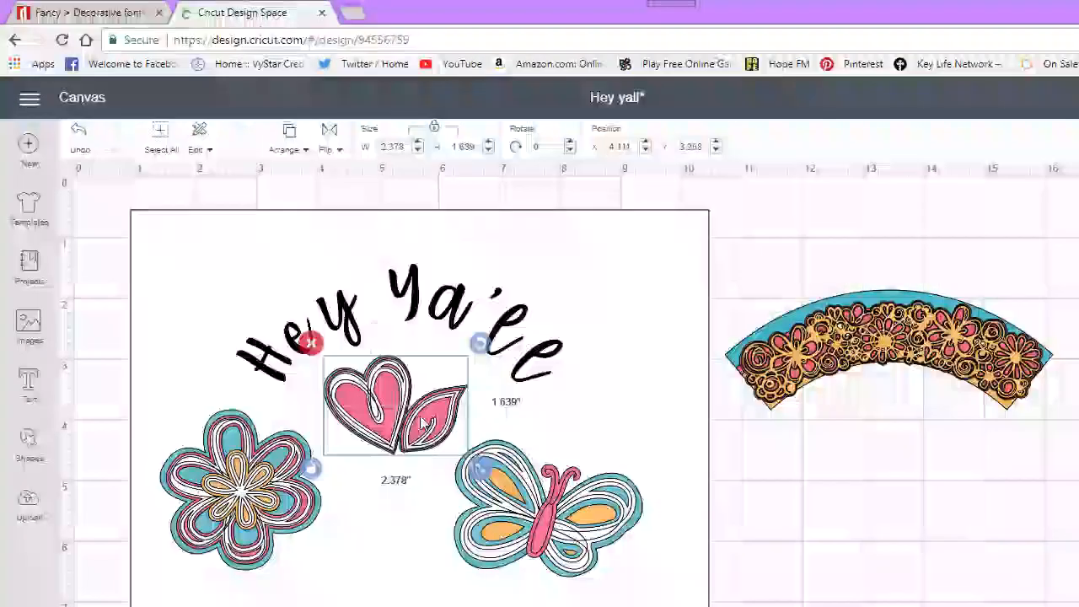
{"action": "left_click_drag", "start_coordinate": [241, 489], "coordinate": [242, 487]}
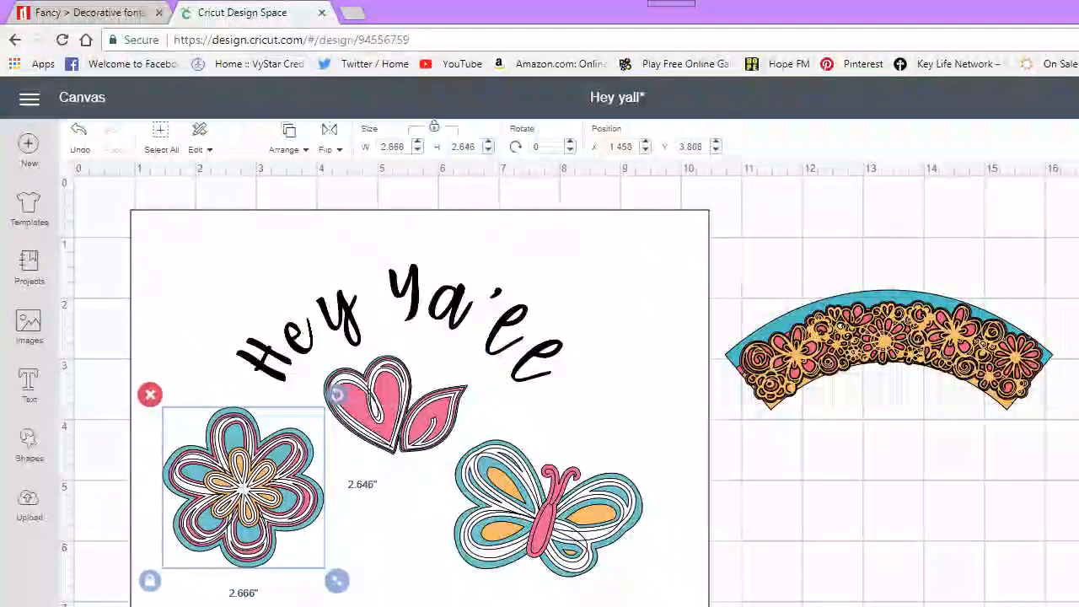
{"action": "left_click", "coordinate": [914, 367]}
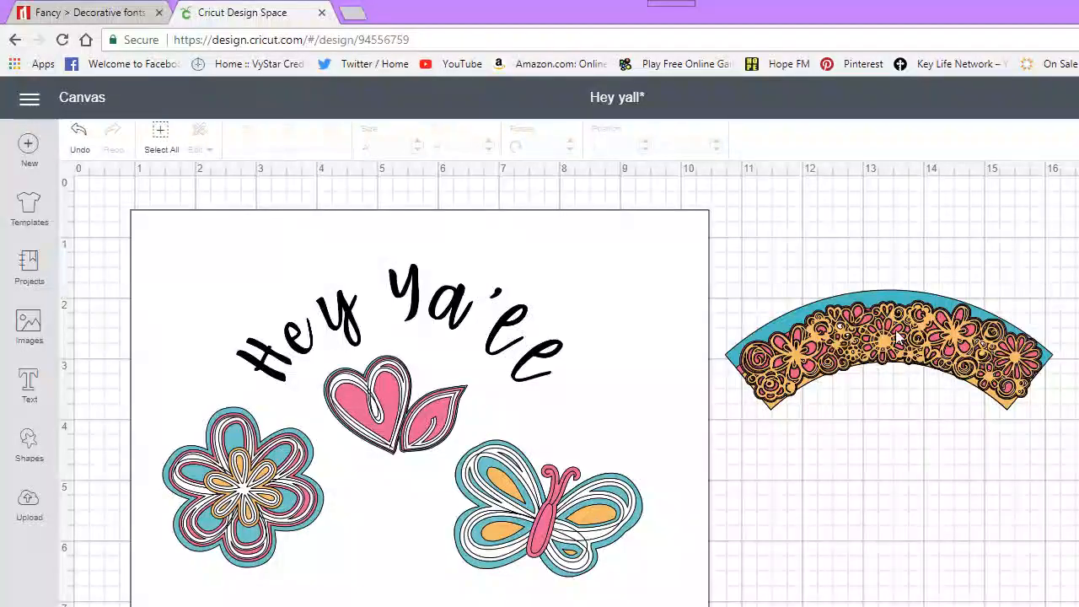
Pull the orange floral, black-lined floral and pink scalloped pieces of the cupcake wrapper apart into separate rows below the curved bands
{"action": "left_click_drag", "start_coordinate": [914, 352], "coordinate": [902, 606]}
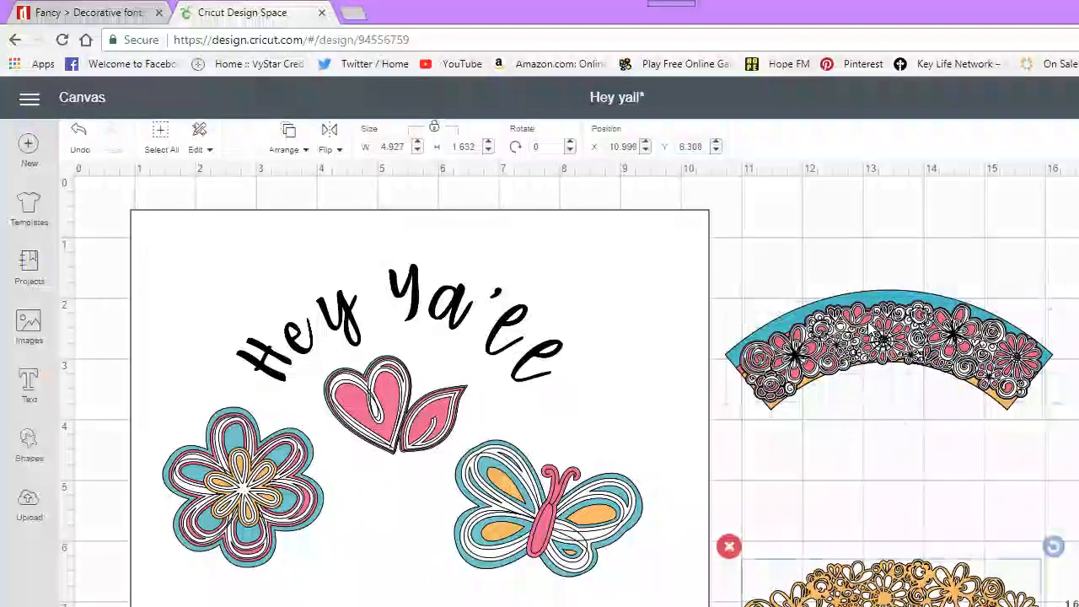
{"action": "left_click_drag", "start_coordinate": [886, 355], "coordinate": [888, 524]}
{"action": "left_click_drag", "start_coordinate": [883, 327], "coordinate": [874, 413]}
Examine the cupcake wrapper's pieces one at a time: the three curved bands, the pink scalloped piece and the two floral pieces
{"action": "mouse_move", "coordinate": [880, 325]}
{"action": "left_mouse_down"}
{"action": "mouse_move", "coordinate": [878, 229]}
{"action": "mouse_move", "coordinate": [866, 329]}
{"action": "mouse_move", "coordinate": [869, 312]}
{"action": "left_mouse_up"}
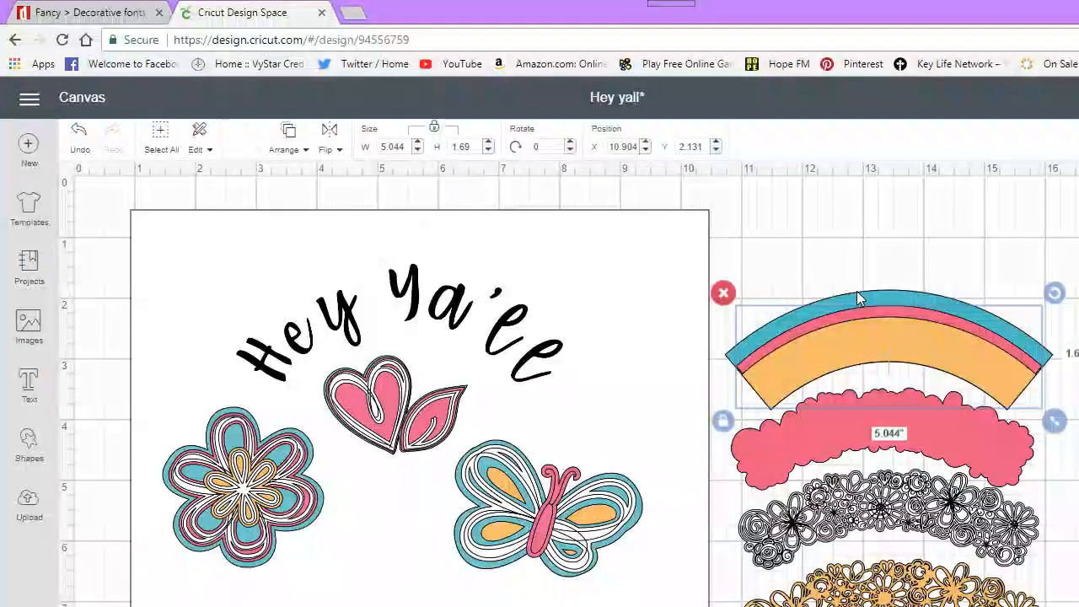
{"action": "left_click", "coordinate": [857, 297]}
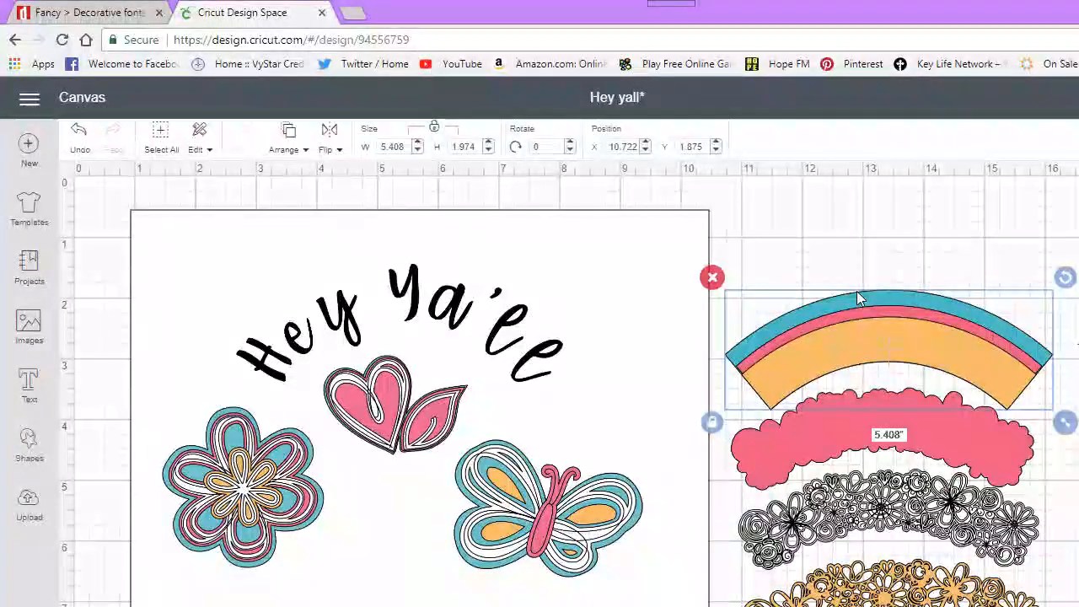
{"action": "left_click", "coordinate": [857, 311]}
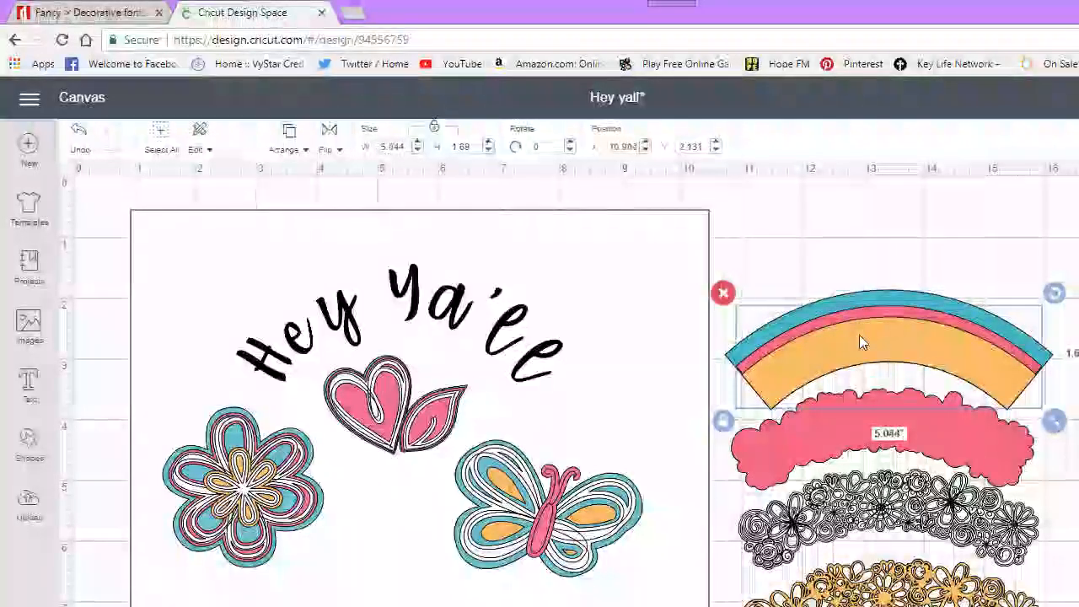
{"action": "left_click", "coordinate": [859, 335]}
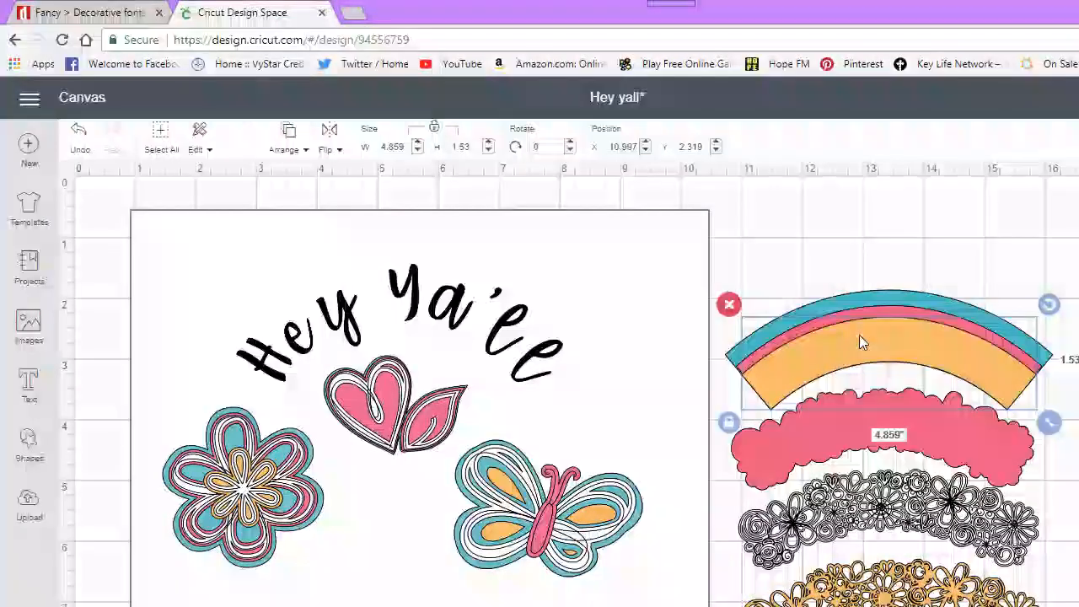
{"action": "left_click", "coordinate": [862, 432]}
{"action": "left_click", "coordinate": [848, 515]}
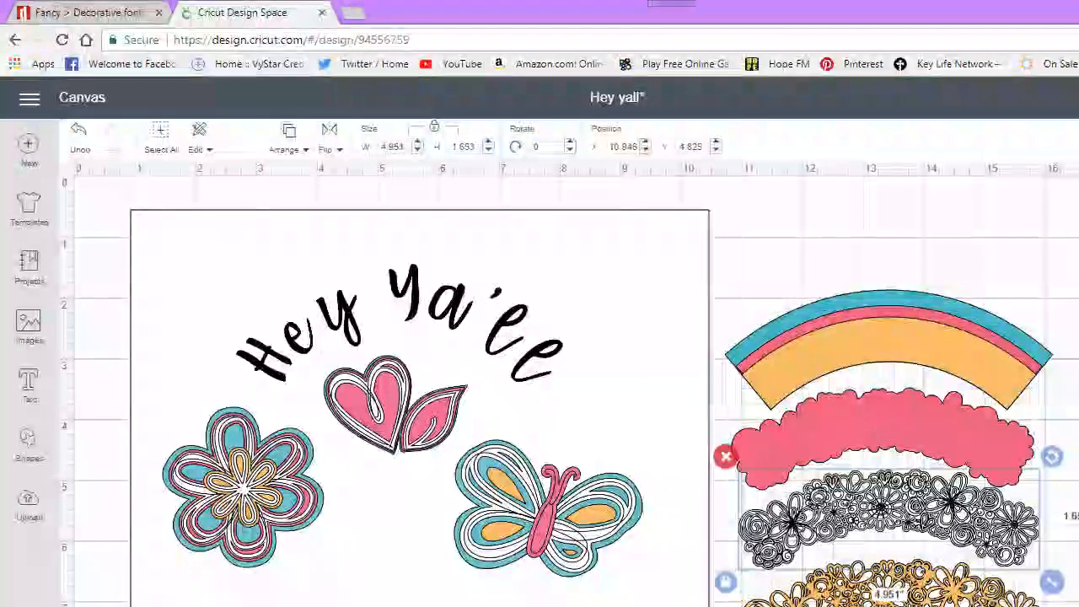
{"action": "left_click", "coordinate": [852, 587]}
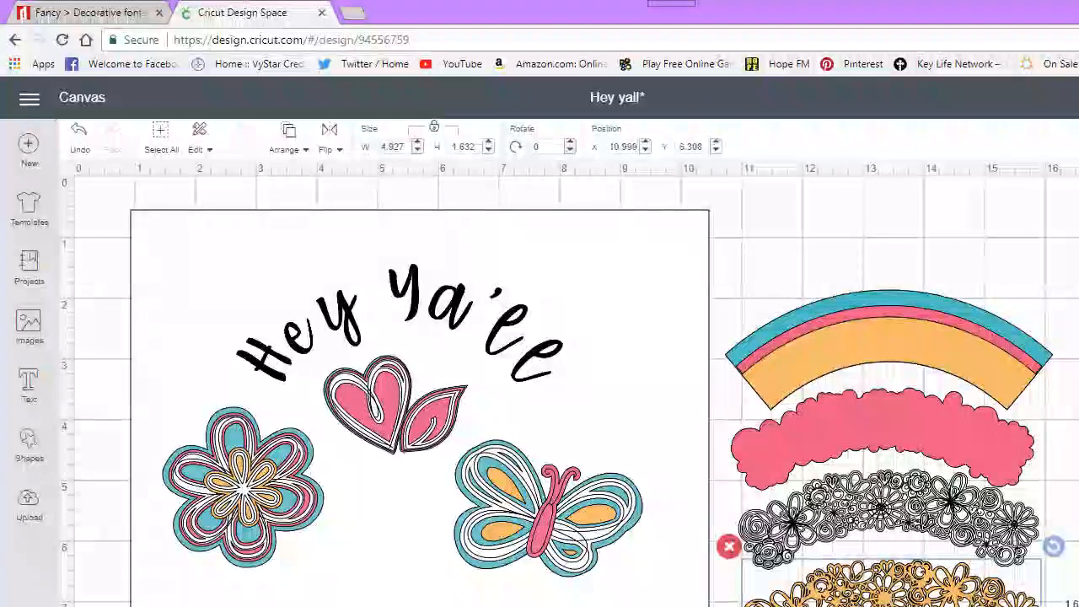
Try removing the black drawn lines from the white floral piece, and undo the removal
{"action": "key", "text": "Delete"}
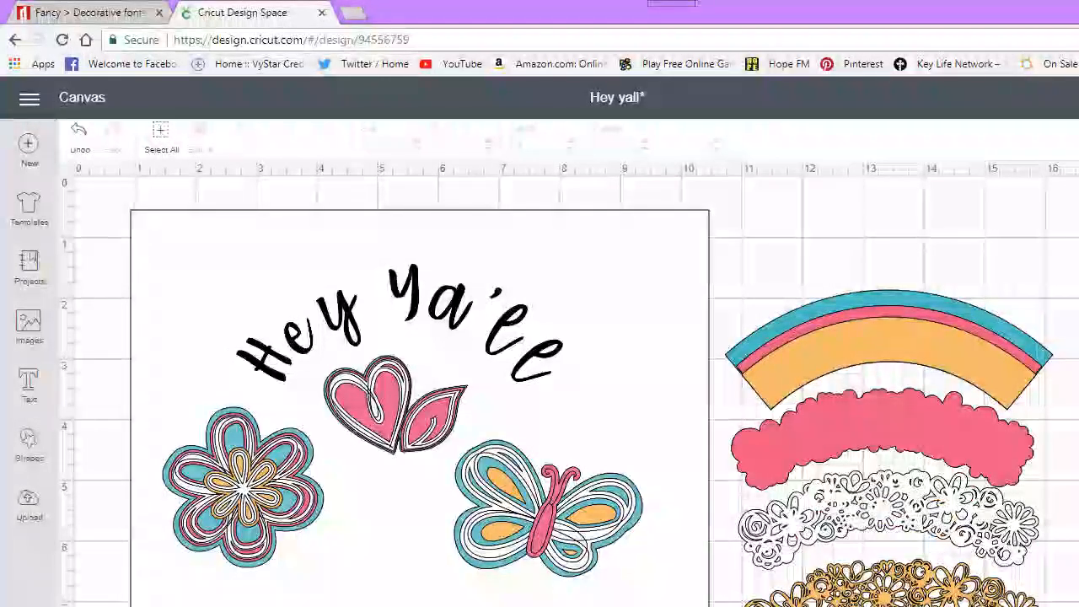
{"action": "key", "text": "ctrl+z"}
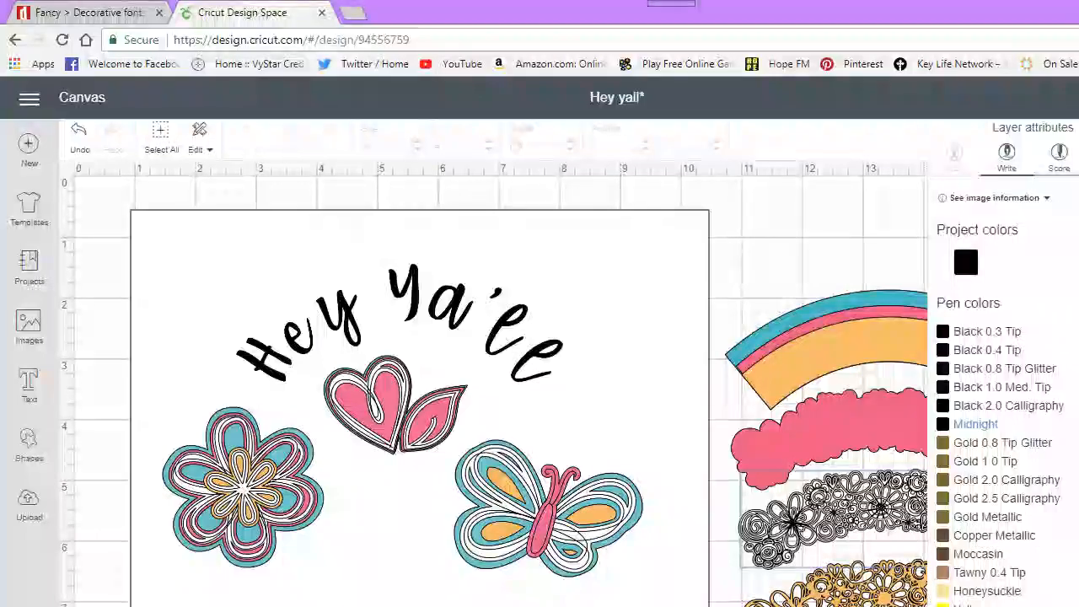
Change the white floral layer's line type from Cut to Print and close its layer attributes
{"action": "left_click", "coordinate": [956, 155]}
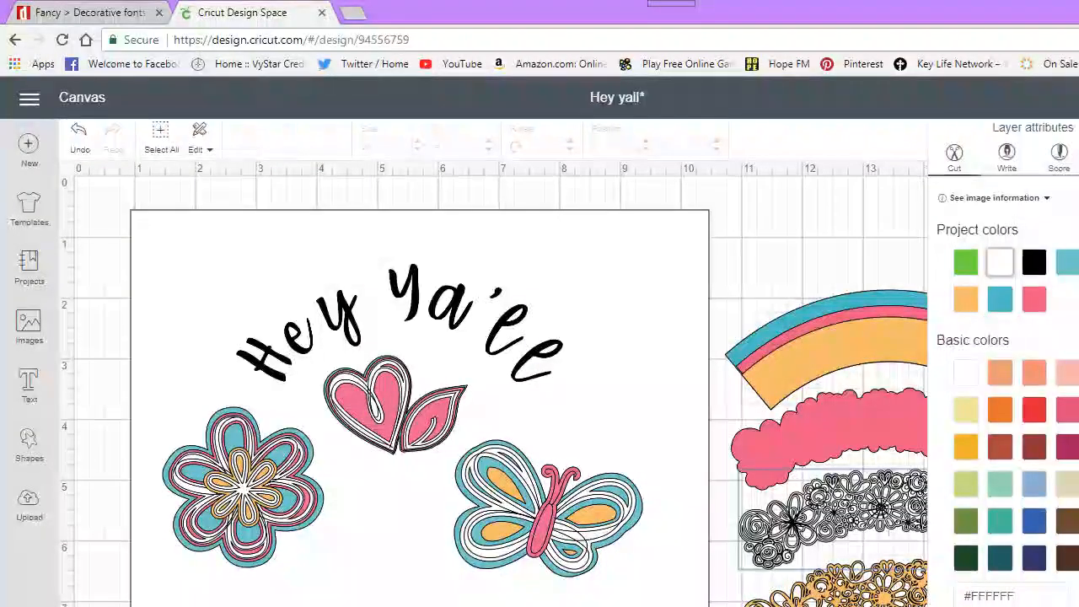
{"action": "left_click", "coordinate": [1078, 155]}
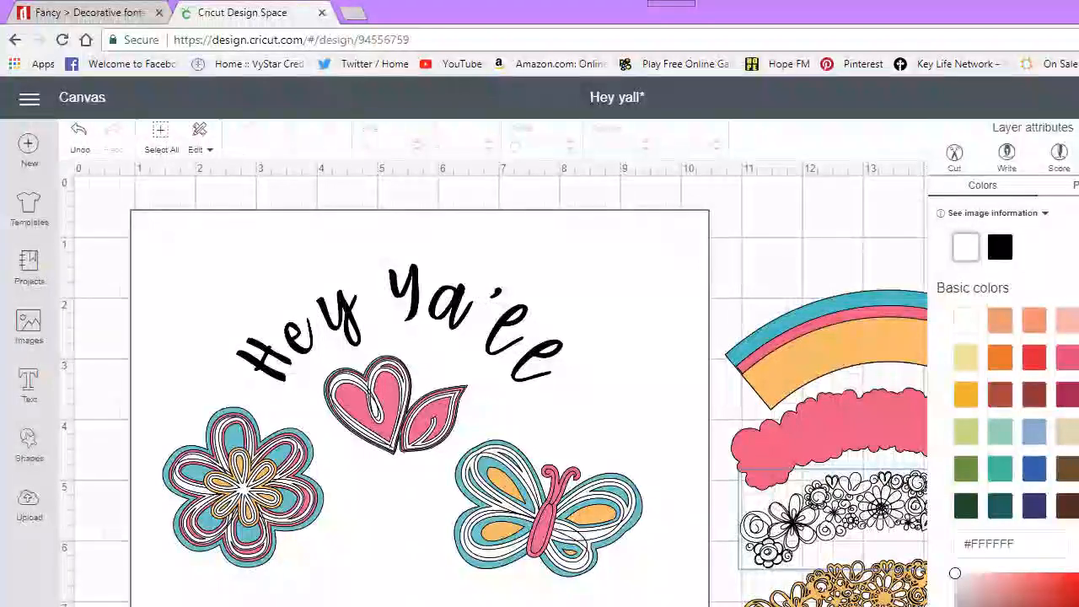
{"action": "left_click", "coordinate": [1078, 128]}
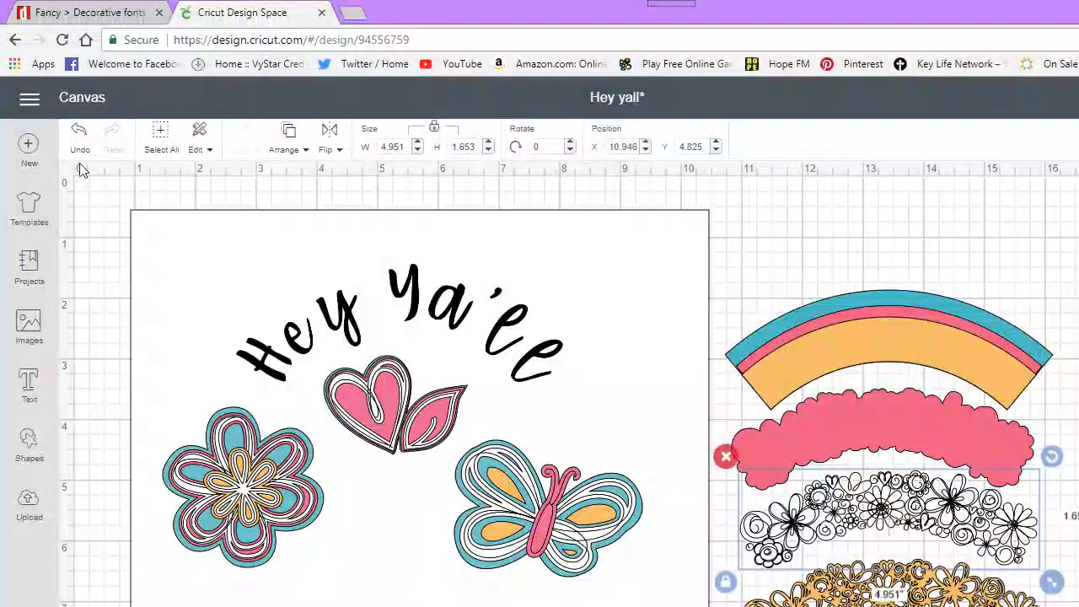
Undo the last change and move the black-lined floral piece up onto the pink scalloped piece, at about X 10.876, Y 3.52
{"action": "left_click", "coordinate": [79, 132]}
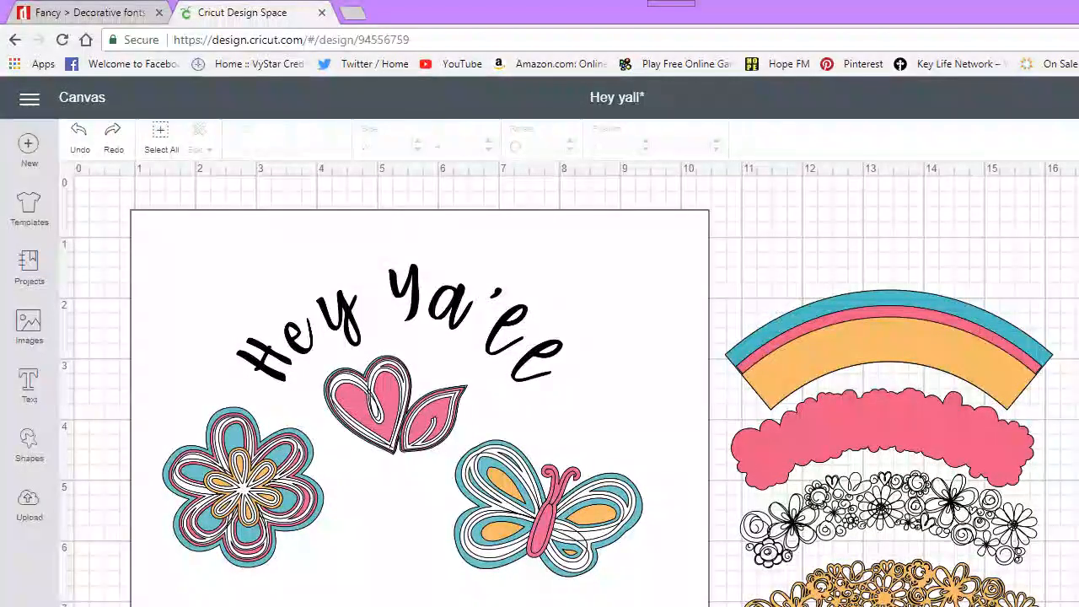
{"action": "left_click", "coordinate": [877, 511]}
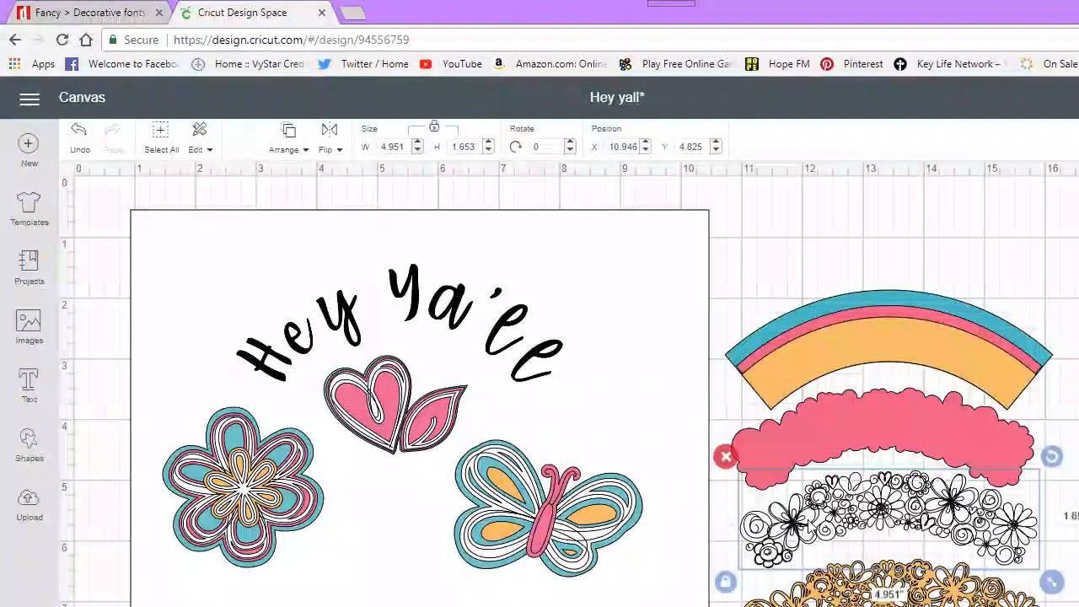
{"action": "left_click_drag", "start_coordinate": [809, 527], "coordinate": [806, 448]}
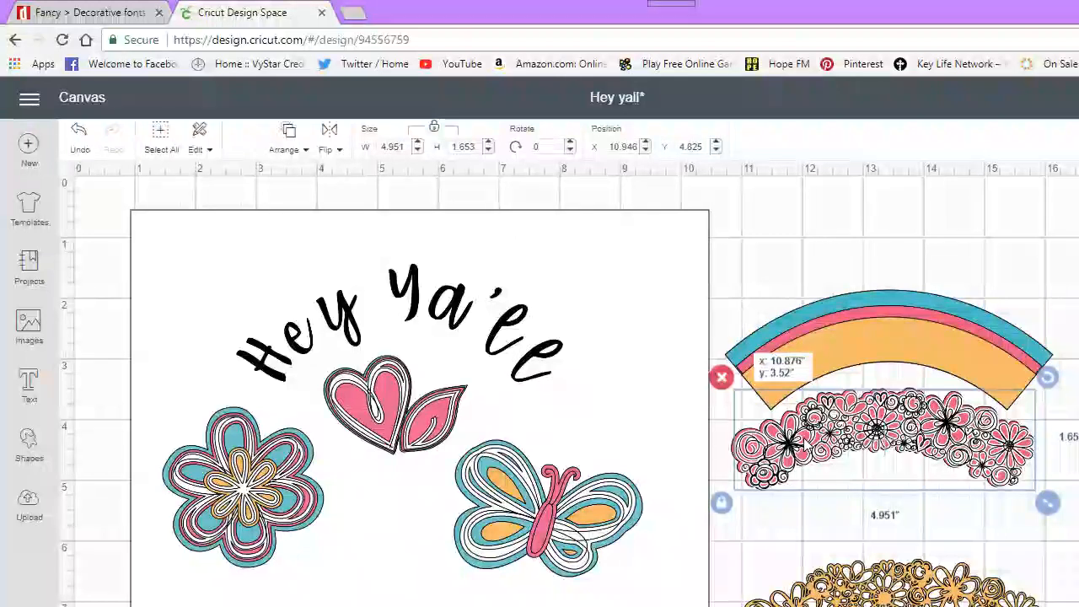
Move the black-lined floral piece below the pink scalloped piece, and move the Hey Ya'll text, heart, flower and butterfly off the white square
{"action": "left_click_drag", "start_coordinate": [806, 445], "coordinate": [806, 522]}
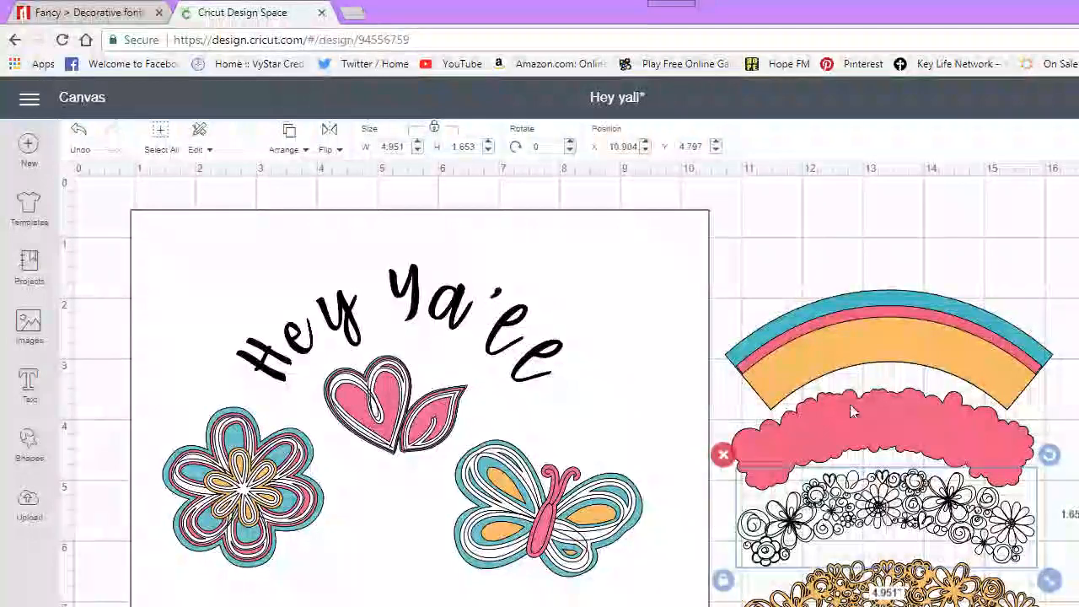
{"action": "left_click_drag", "start_coordinate": [422, 308], "coordinate": [904, 238]}
{"action": "double_click", "coordinate": [904, 238]}
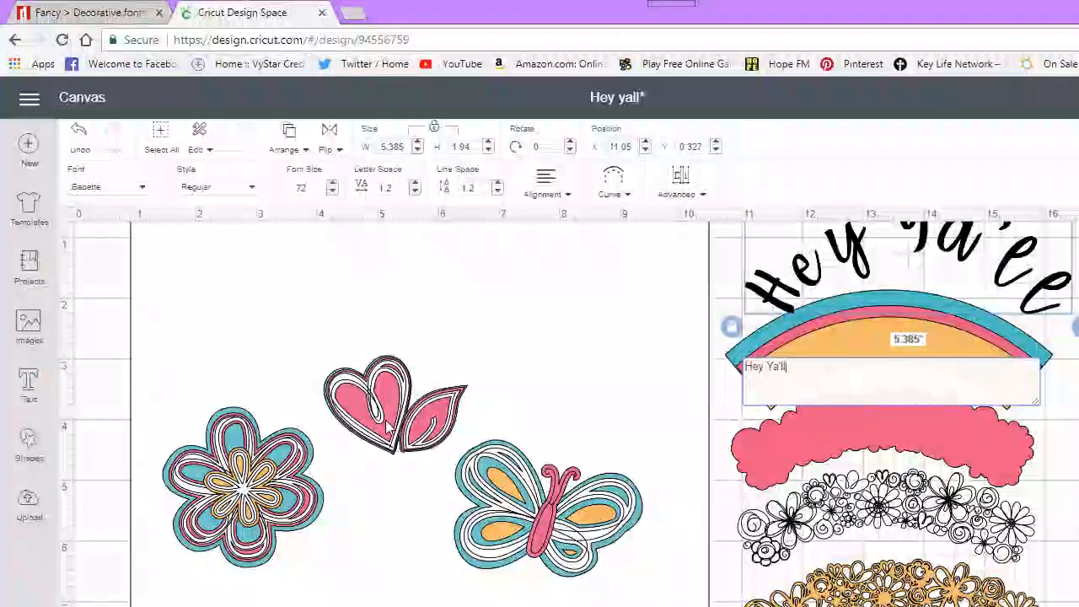
{"action": "left_click_drag", "start_coordinate": [397, 403], "coordinate": [999, 310]}
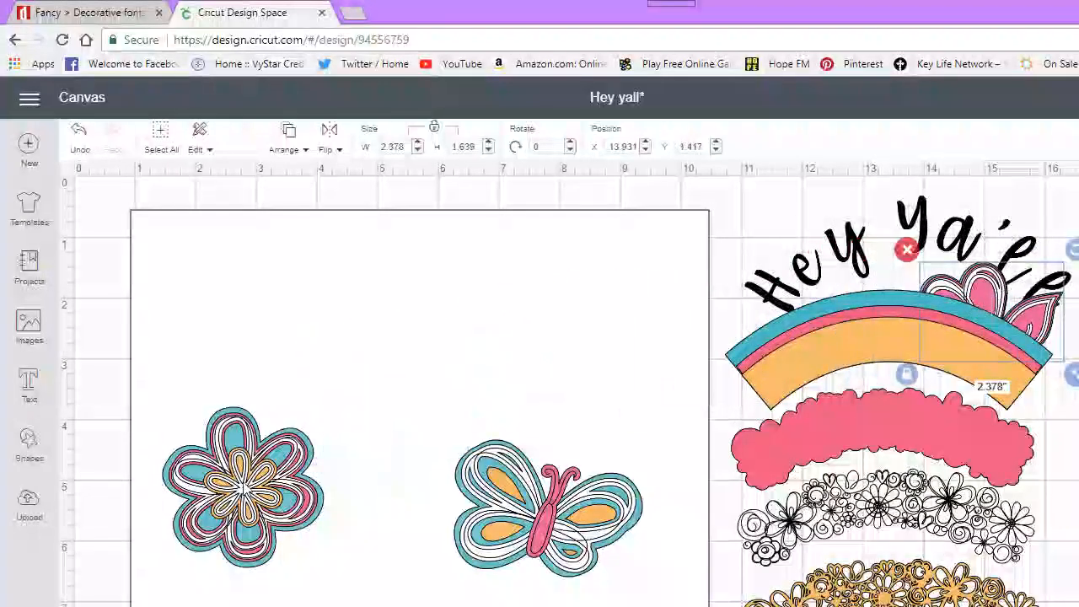
{"action": "left_click_drag", "start_coordinate": [252, 478], "coordinate": [945, 315]}
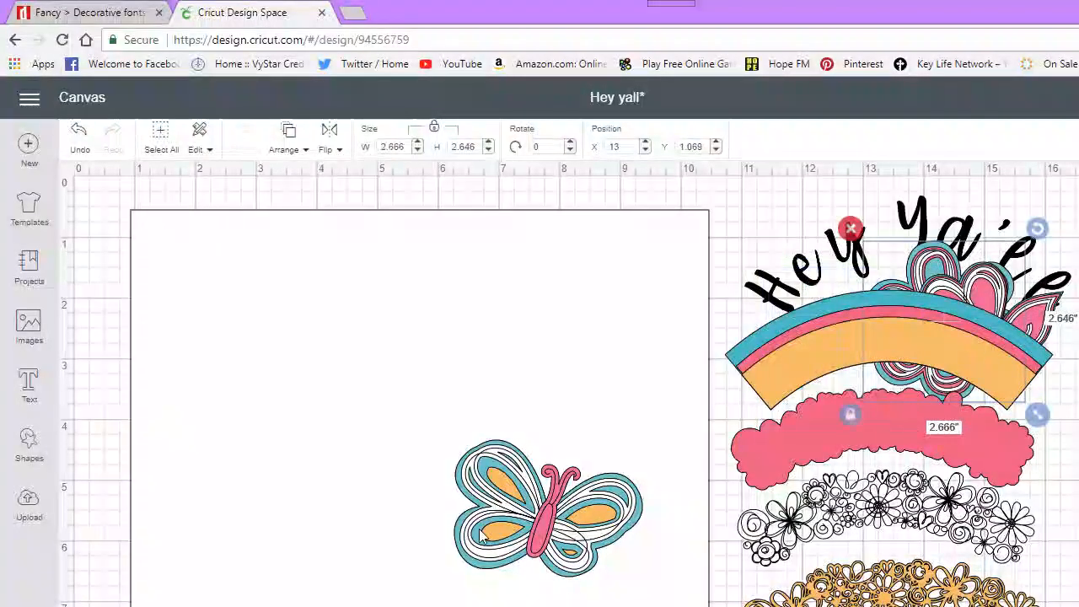
{"action": "left_click_drag", "start_coordinate": [495, 543], "coordinate": [911, 387]}
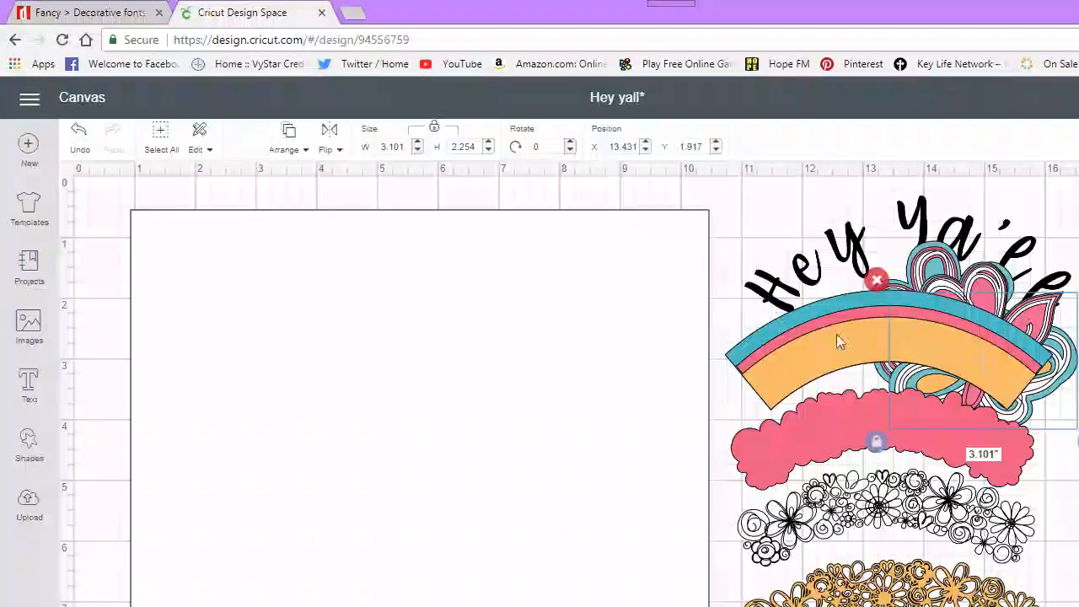
Move the pink, teal and orange curved bands onto the white square, stacked one below the other
{"action": "left_click_drag", "start_coordinate": [812, 309], "coordinate": [226, 242]}
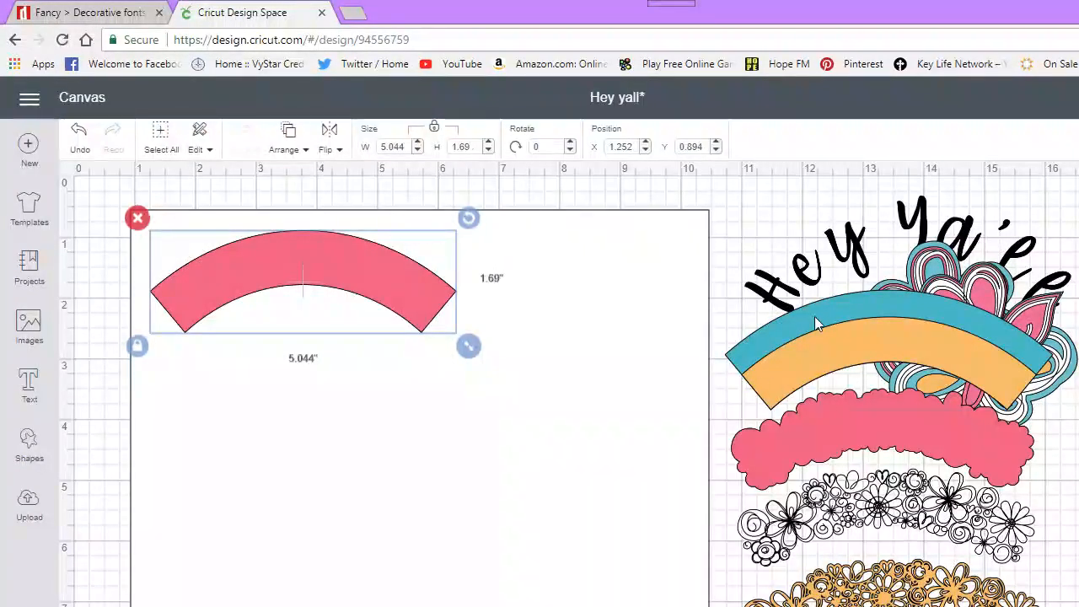
{"action": "left_click_drag", "start_coordinate": [815, 316], "coordinate": [232, 342]}
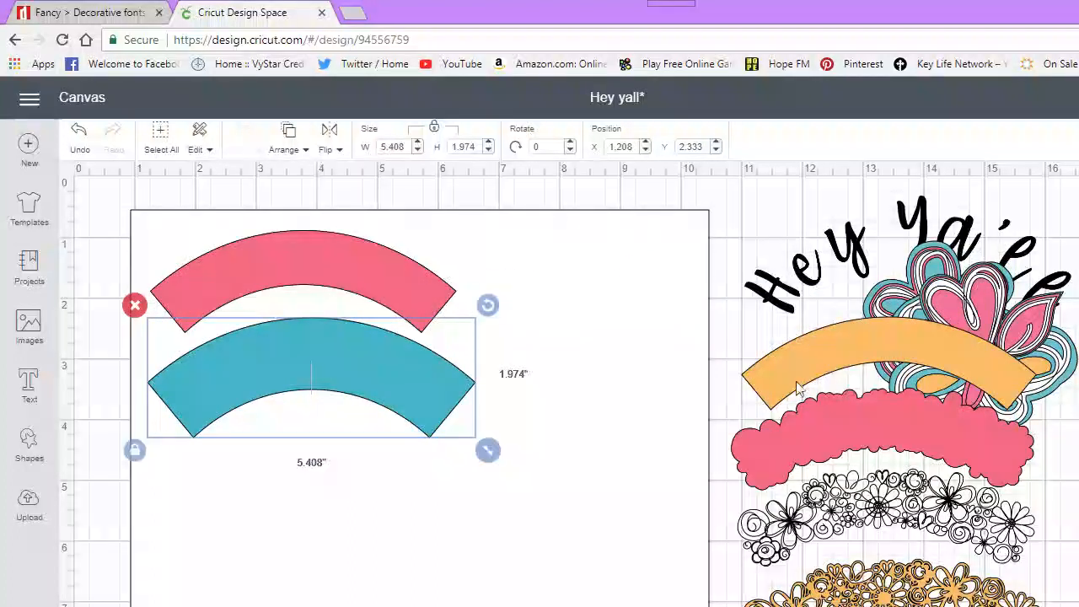
{"action": "left_click_drag", "start_coordinate": [822, 354], "coordinate": [235, 448]}
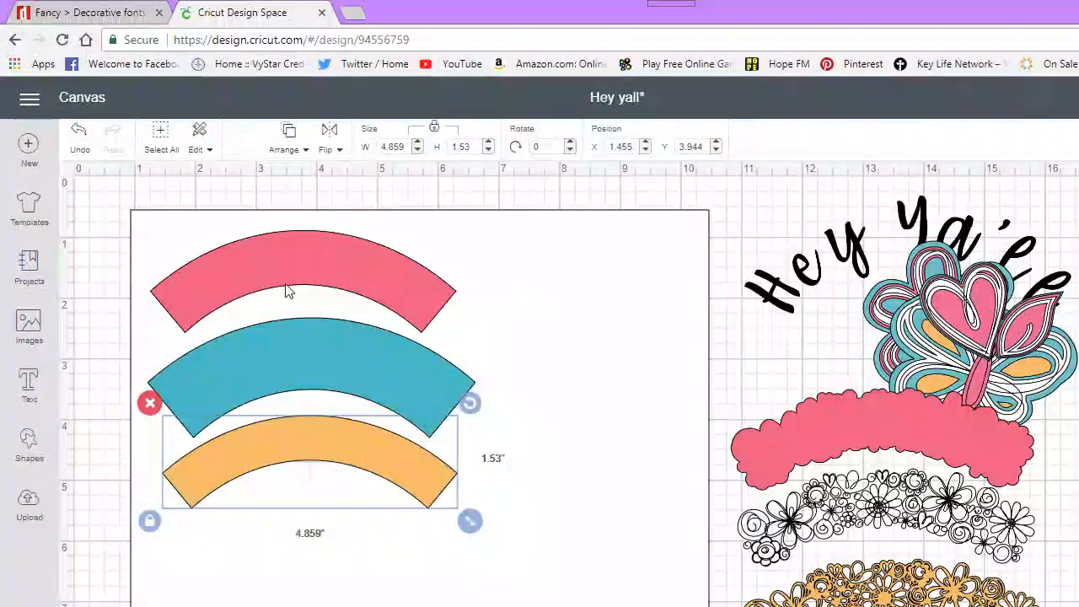
Reorder the curved bands with teal uppermost, orange beneath it and pink lowest, the pink band at about X 1.252, Y 3.408
{"action": "left_click_drag", "start_coordinate": [285, 266], "coordinate": [295, 495]}
{"action": "left_click_drag", "start_coordinate": [309, 364], "coordinate": [295, 260]}
{"action": "left_click_drag", "start_coordinate": [290, 437], "coordinate": [284, 332]}
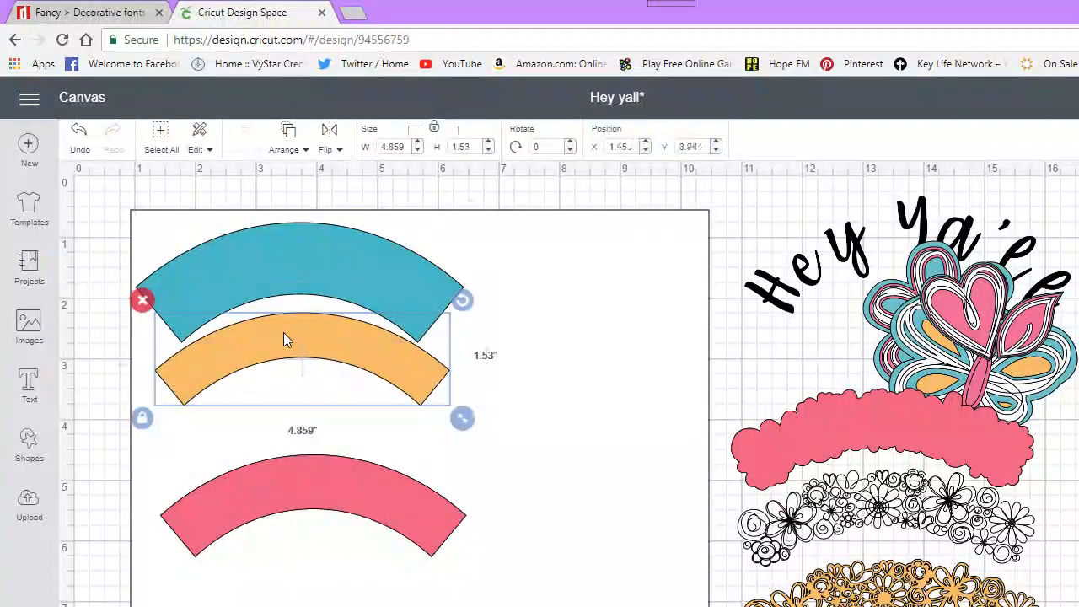
{"action": "left_click", "coordinate": [284, 332]}
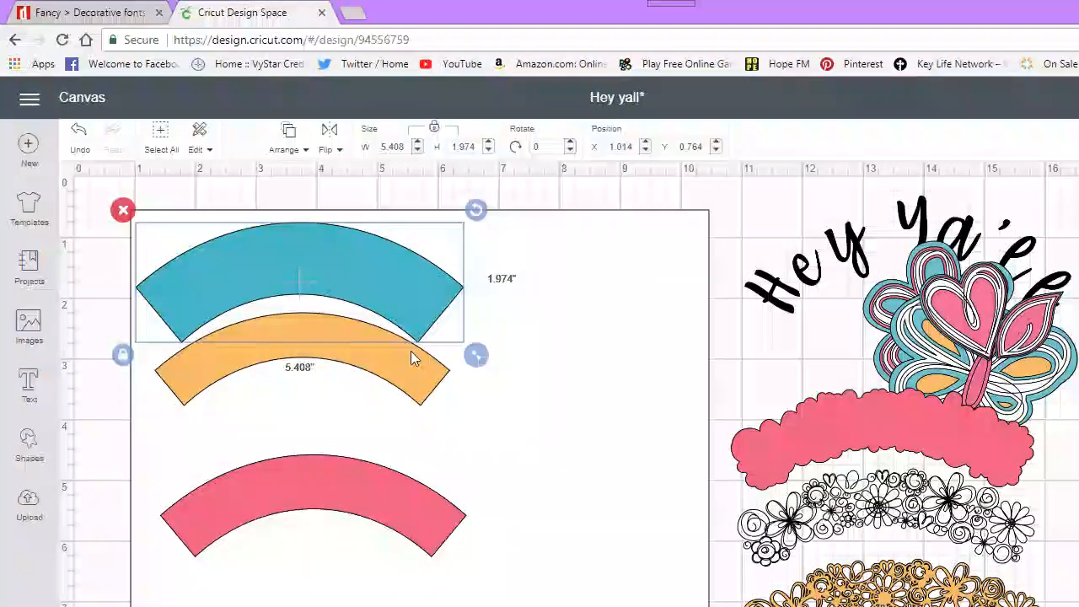
{"action": "left_click", "coordinate": [380, 486]}
{"action": "left_click_drag", "start_coordinate": [380, 486], "coordinate": [370, 413]}
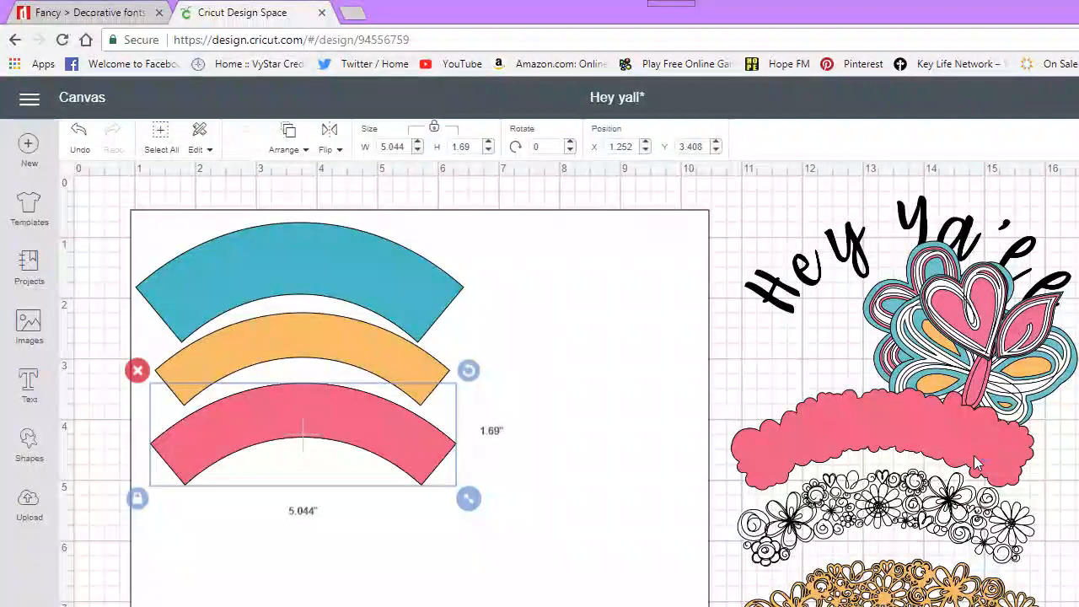
Nudge the pink scalloped piece to about X 10.781, Y 3.445 and scale the white square down to about 8.47 inches
{"action": "left_click", "coordinate": [824, 437]}
{"action": "left_click_drag", "start_coordinate": [824, 437], "coordinate": [822, 435]}
{"action": "scroll", "coordinate": [573, 391], "scroll_direction": "down", "scroll_amount": 1}
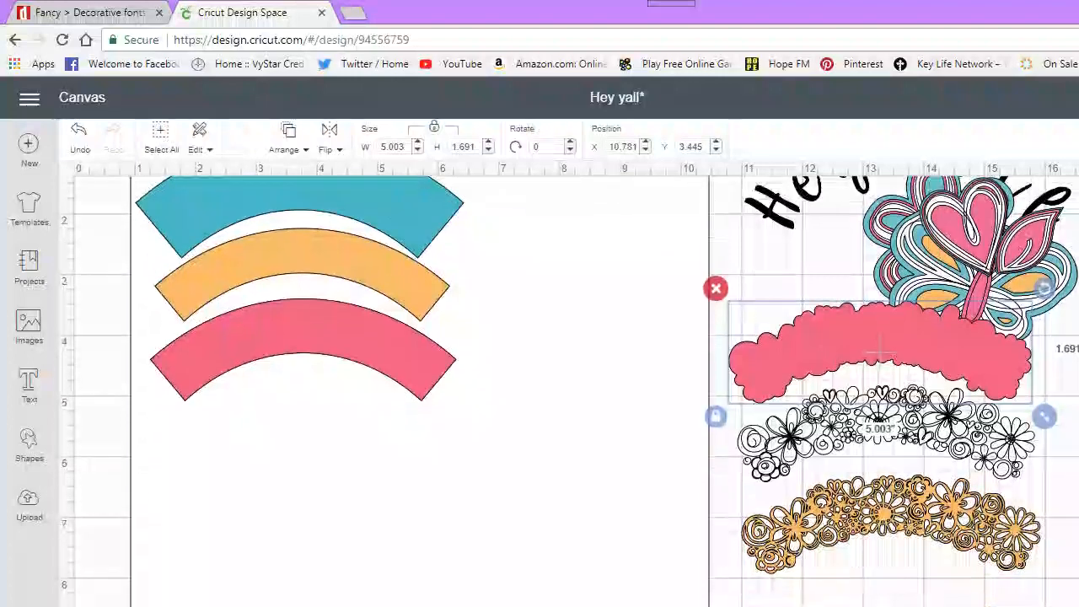
{"action": "left_click", "coordinate": [591, 571]}
{"action": "scroll", "coordinate": [568, 362], "scroll_direction": "down", "scroll_amount": 1}
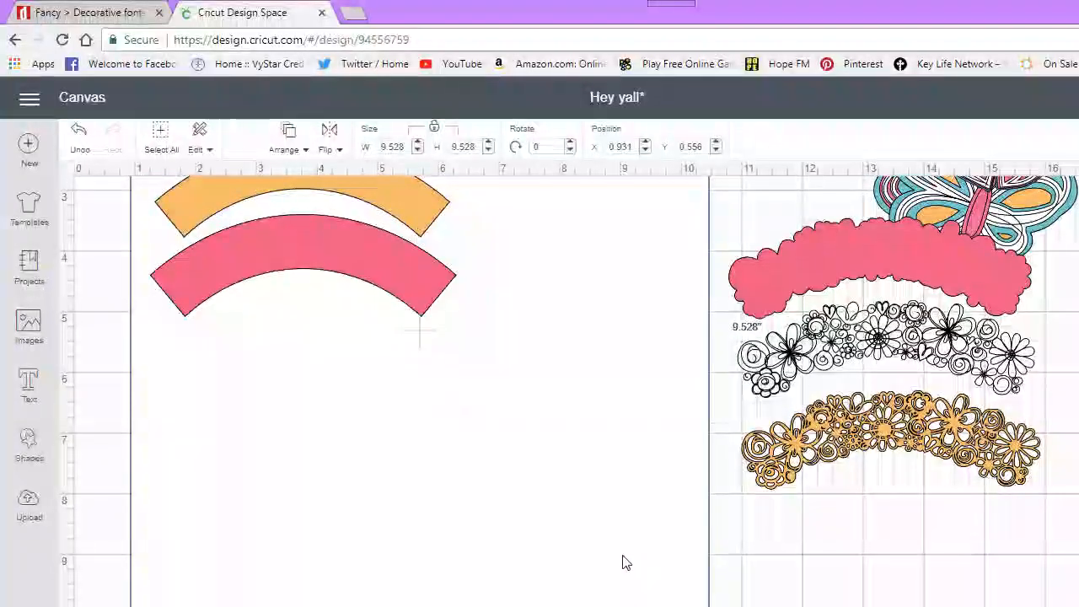
{"action": "left_click_drag", "start_coordinate": [713, 604], "coordinate": [658, 530]}
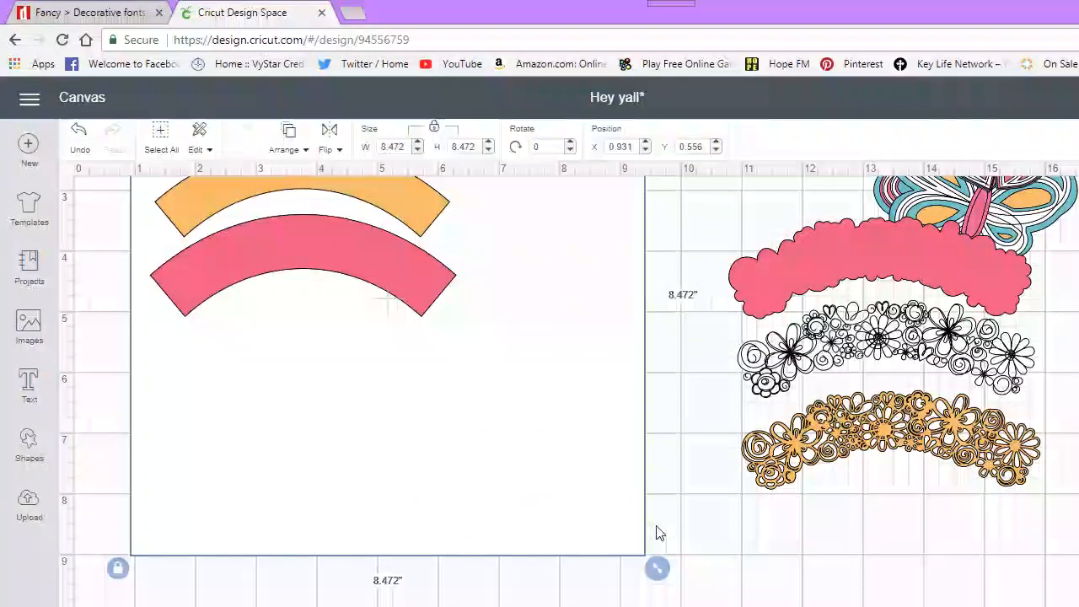
Set the white square's width to 9.5 inches, unlock its proportions and set its height to 6.5 inches
{"action": "scroll", "coordinate": [619, 427], "scroll_direction": "up", "scroll_amount": 2}
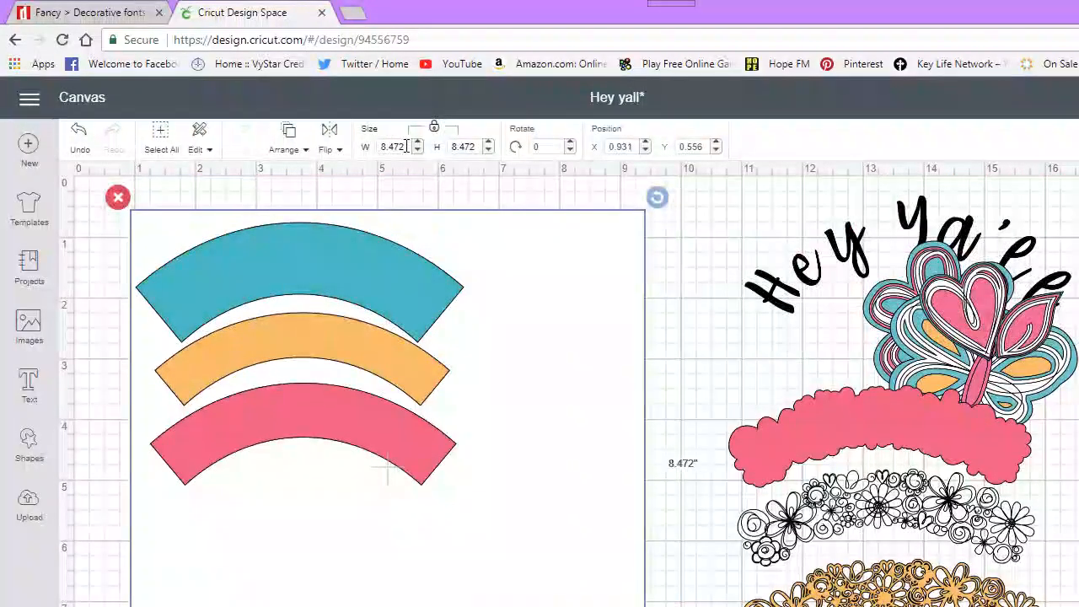
{"action": "left_click", "coordinate": [407, 146]}
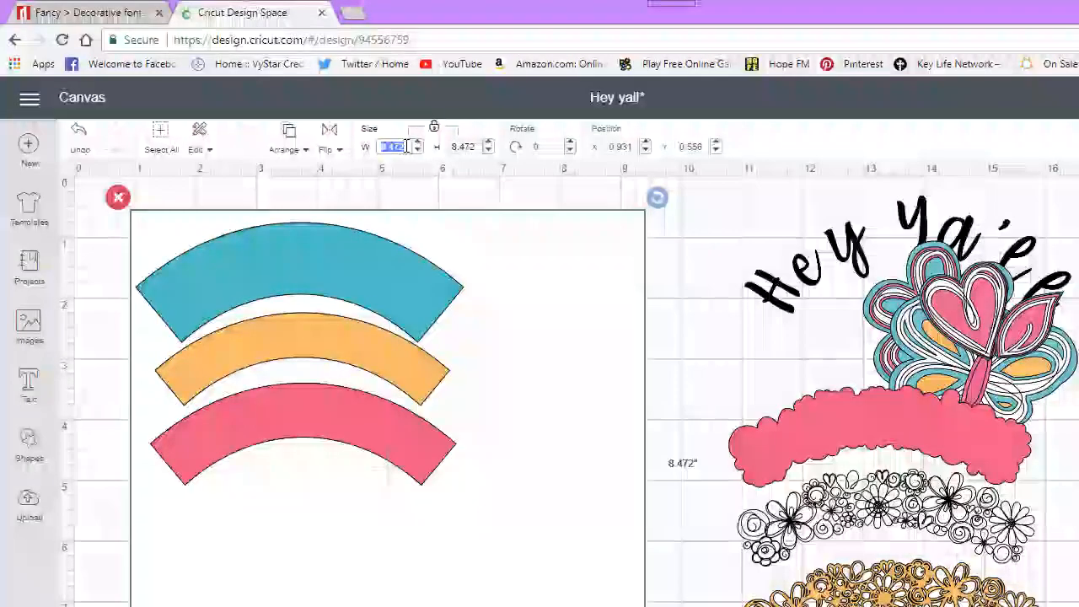
{"action": "type", "text": "9.5"}
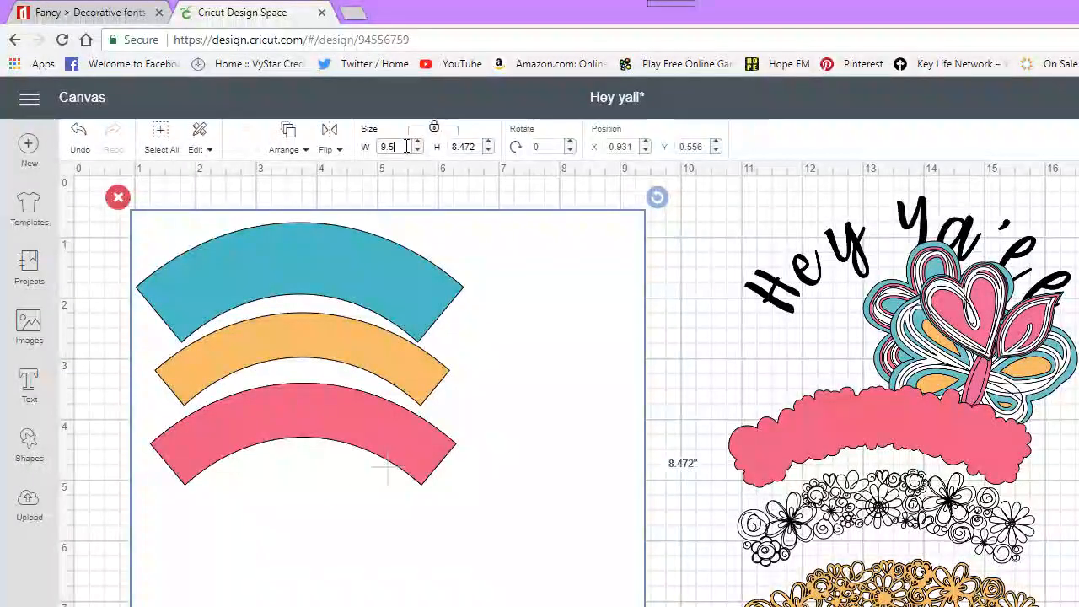
{"action": "key", "text": "Return"}
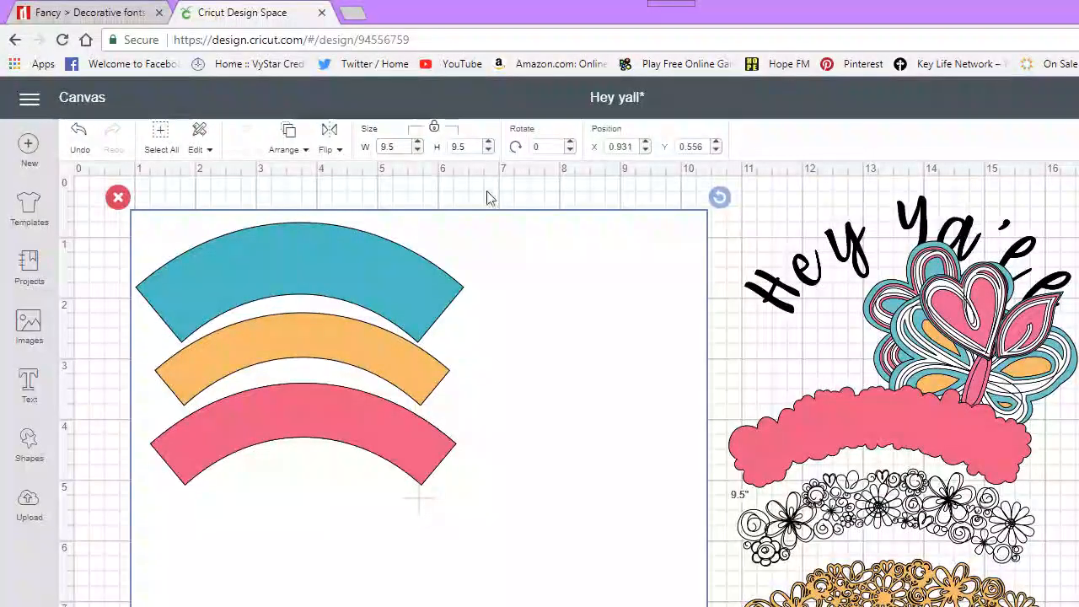
{"action": "scroll", "coordinate": [511, 241], "scroll_direction": "down", "scroll_amount": 5}
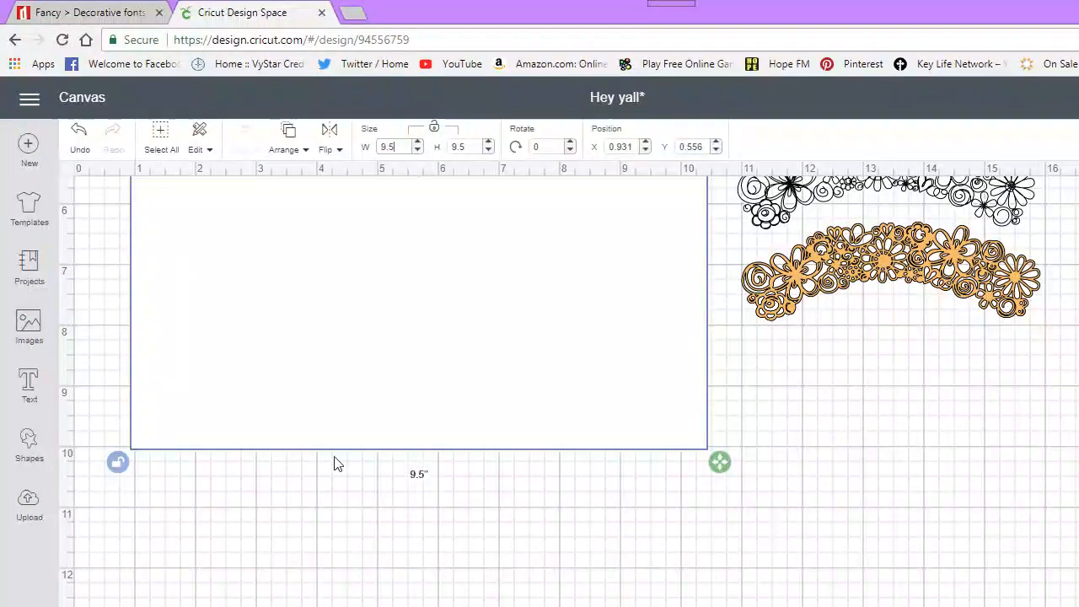
{"action": "scroll", "coordinate": [571, 313], "scroll_direction": "up", "scroll_amount": 5}
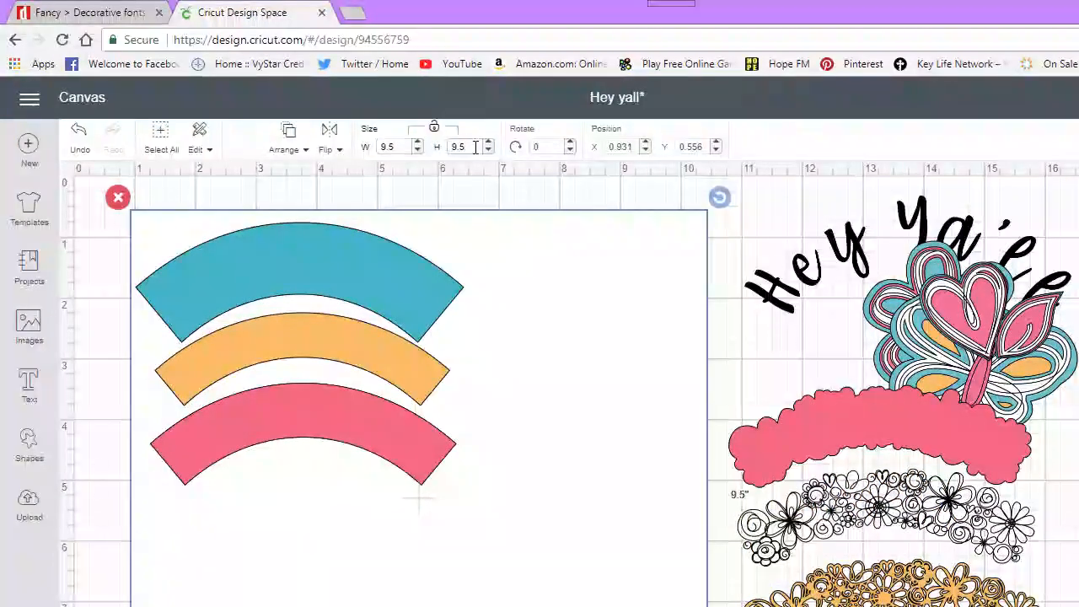
{"action": "left_click", "coordinate": [476, 146]}
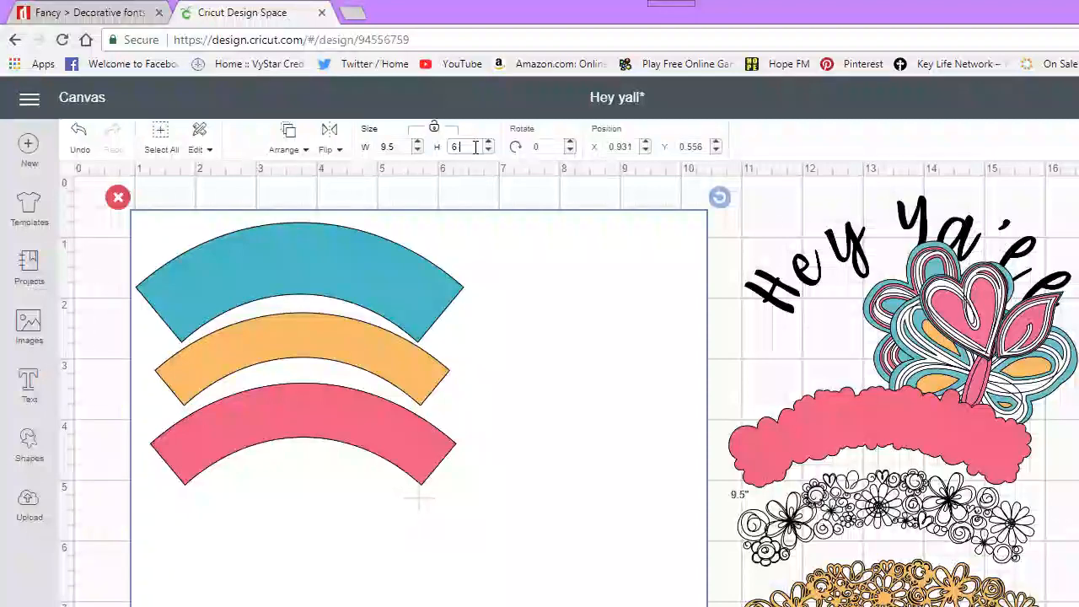
{"action": "type", "text": ".5"}
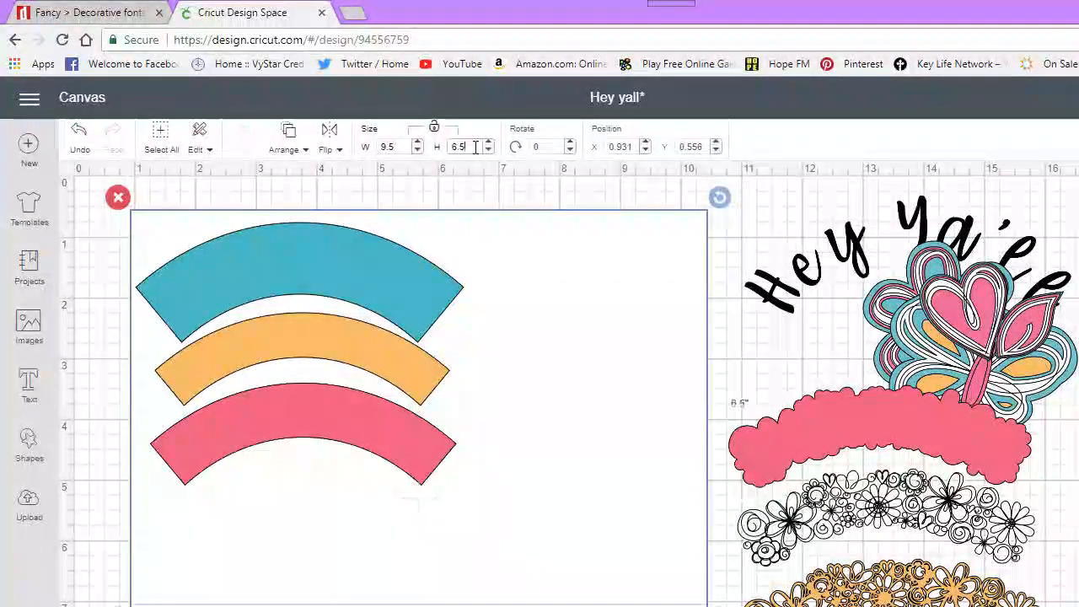
{"action": "key", "text": "Return"}
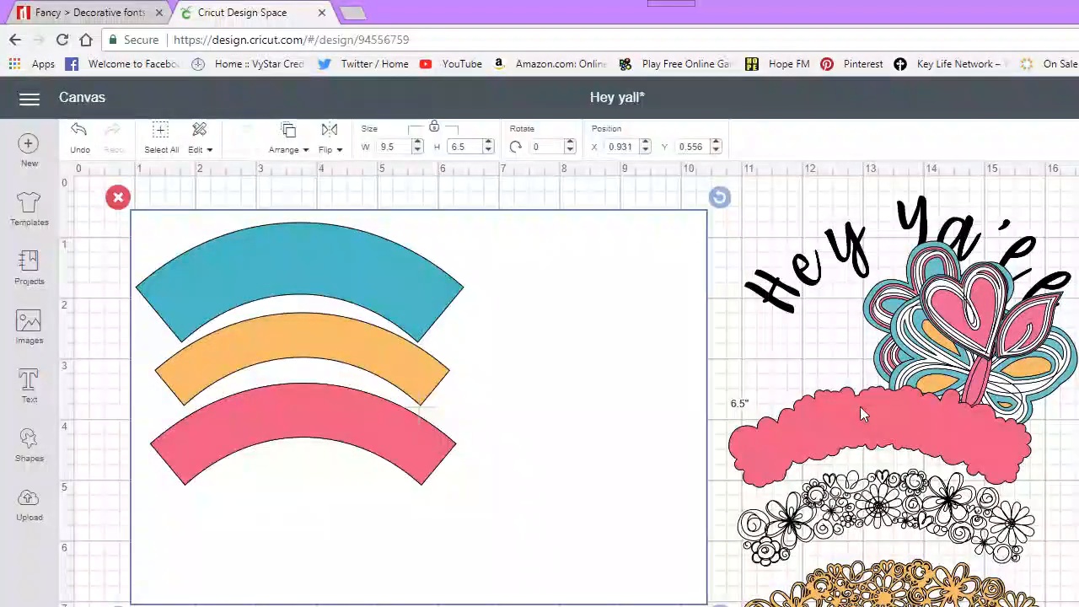
Move the pink scalloped piece below the bands and the black-lined floral piece beside them, rotating the floral piece upright to about 81°
{"action": "left_click_drag", "start_coordinate": [860, 406], "coordinate": [269, 502]}
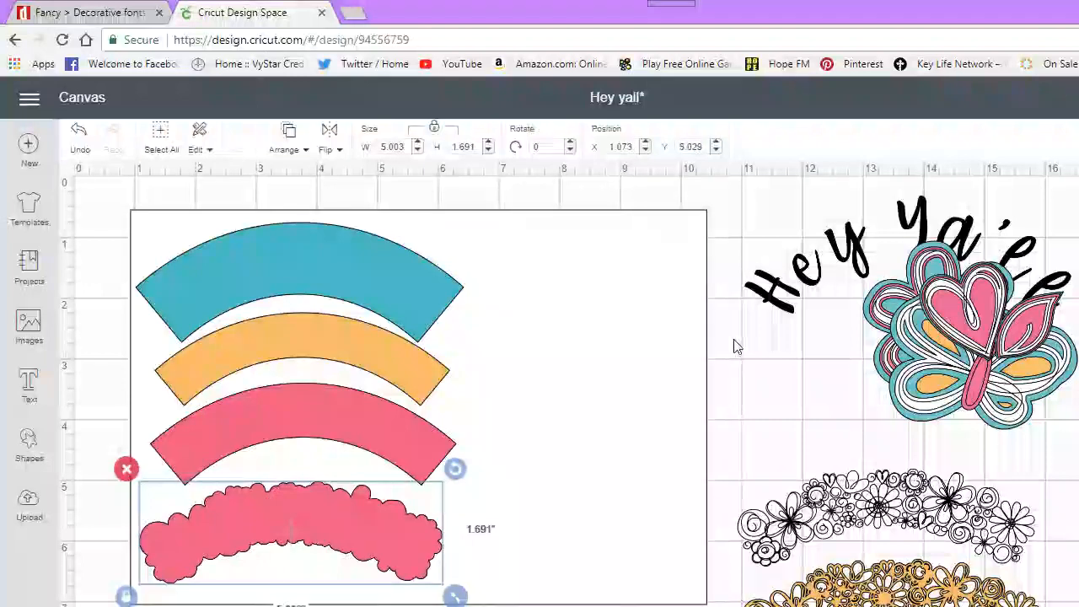
{"action": "left_click_drag", "start_coordinate": [872, 493], "coordinate": [545, 295]}
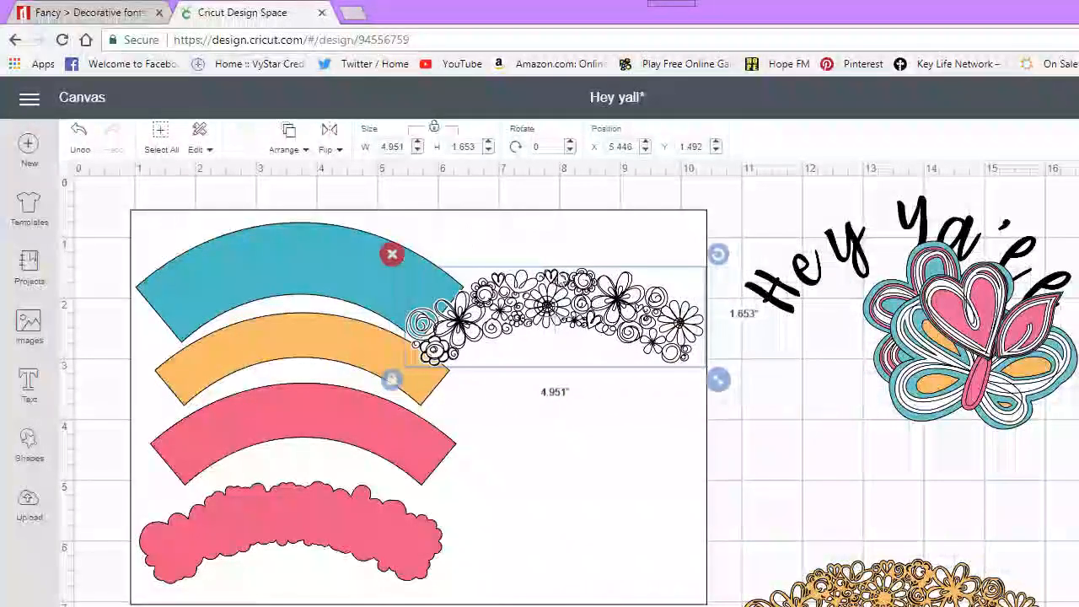
{"action": "left_click_drag", "start_coordinate": [720, 257], "coordinate": [684, 433]}
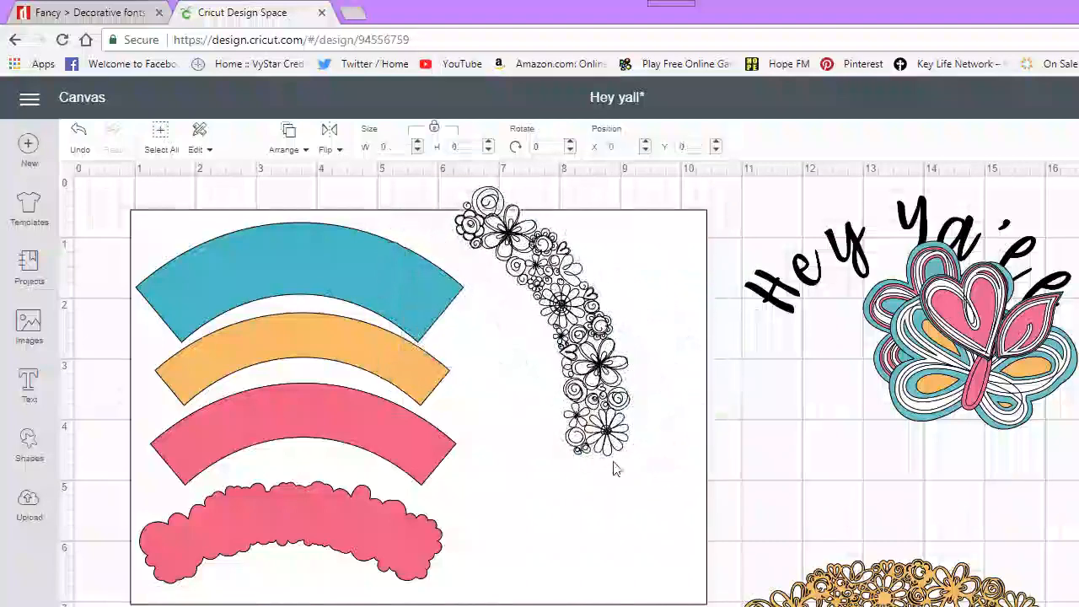
{"action": "left_click_drag", "start_coordinate": [588, 406], "coordinate": [598, 464]}
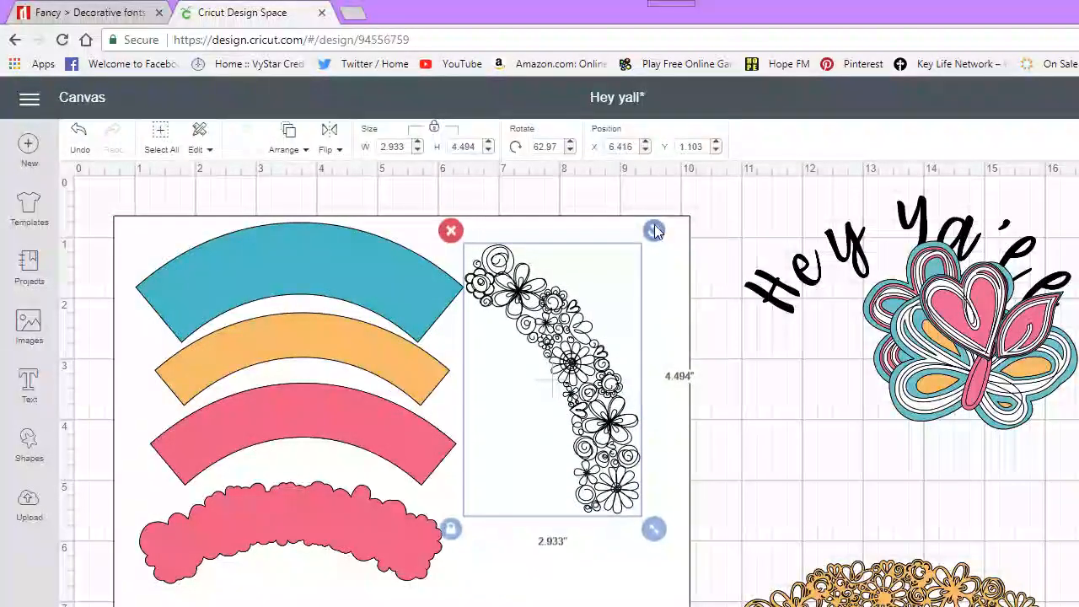
{"action": "left_click_drag", "start_coordinate": [654, 226], "coordinate": [730, 330]}
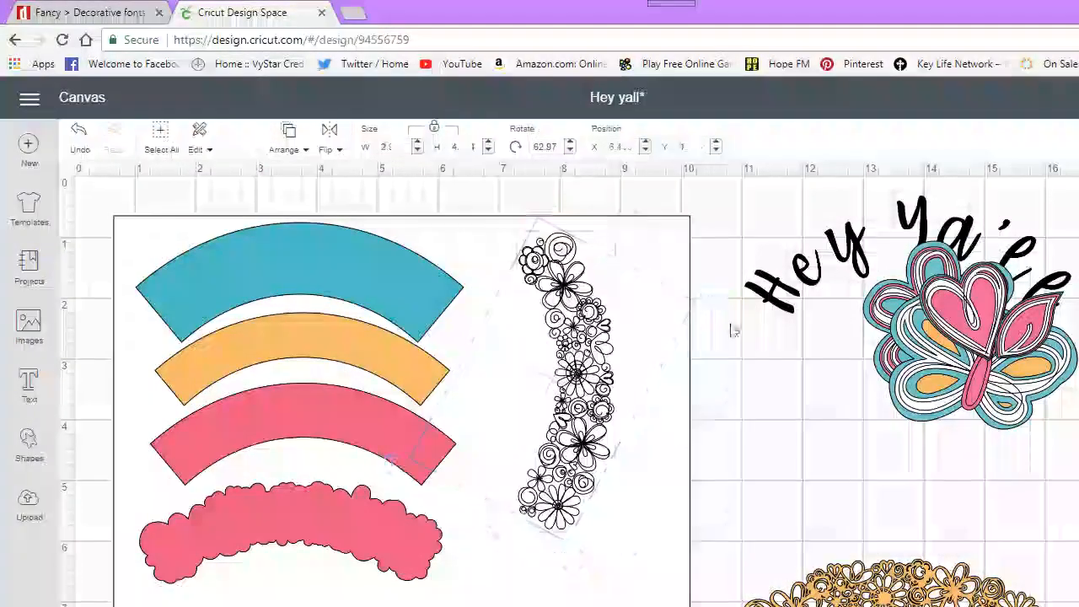
{"action": "left_click_drag", "start_coordinate": [566, 382], "coordinate": [504, 371]}
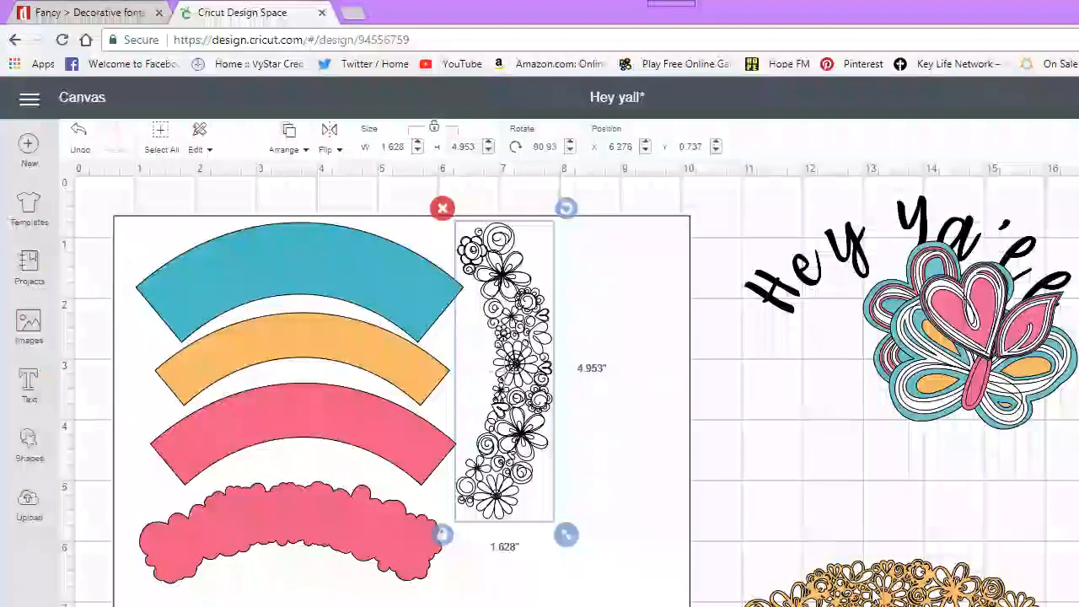
Rotate the orange floral piece to about 91° and overlay it with the upright black-lined floral piece at about X 6.255, Y 0.755
{"action": "left_click", "coordinate": [876, 594]}
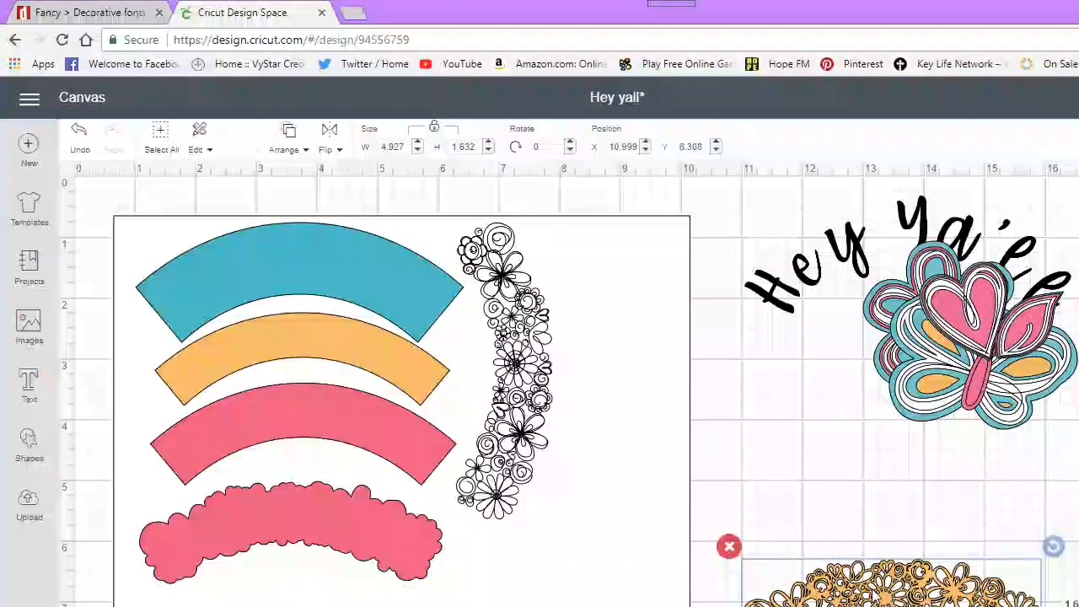
{"action": "left_click_drag", "start_coordinate": [875, 593], "coordinate": [592, 317]}
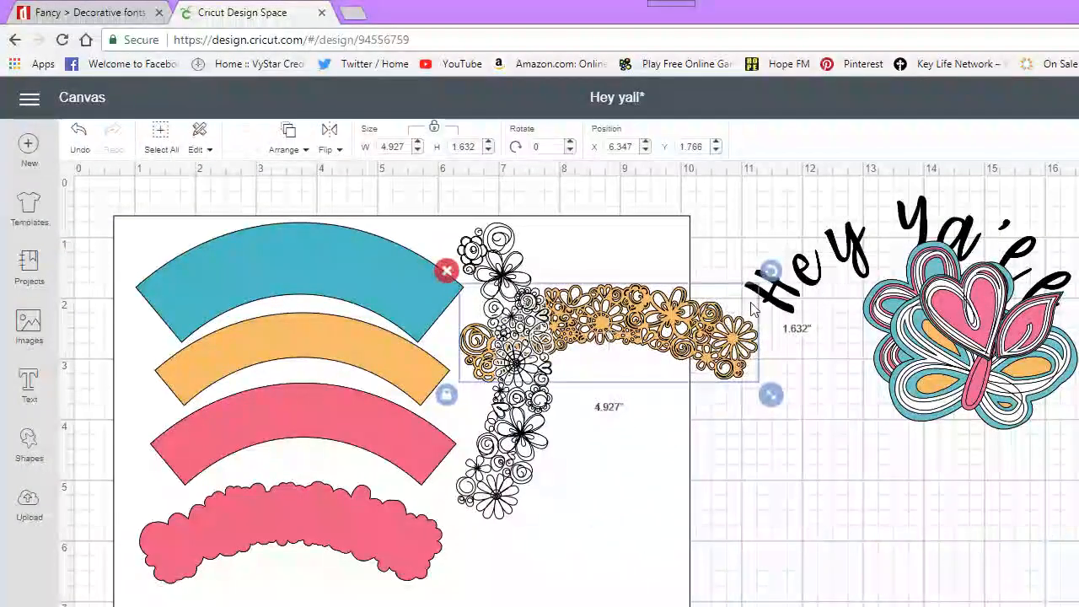
{"action": "left_click_drag", "start_coordinate": [772, 274], "coordinate": [664, 473]}
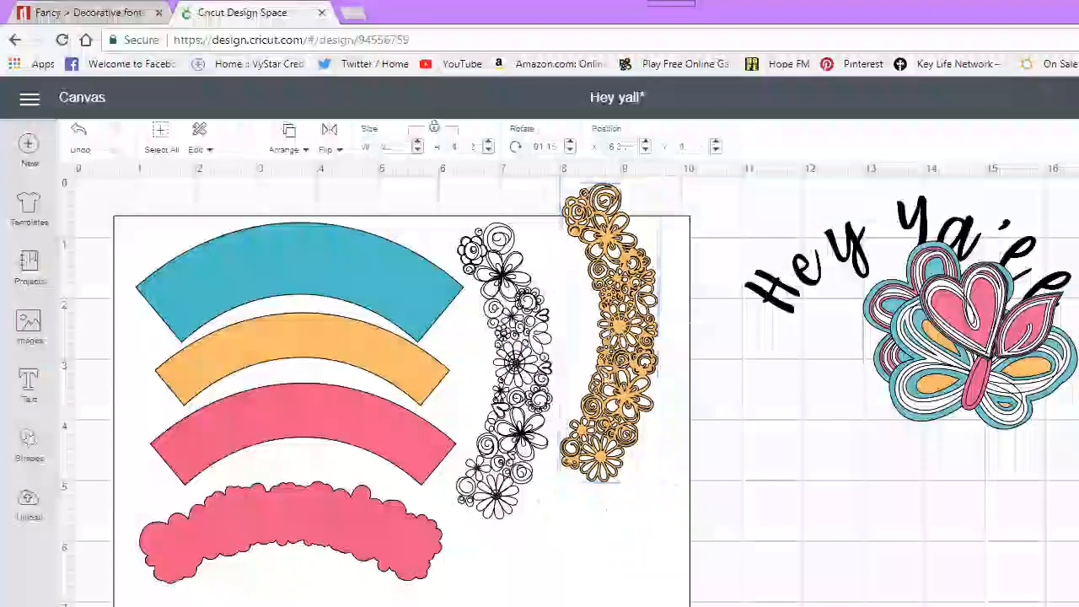
{"action": "left_click_drag", "start_coordinate": [623, 392], "coordinate": [517, 431]}
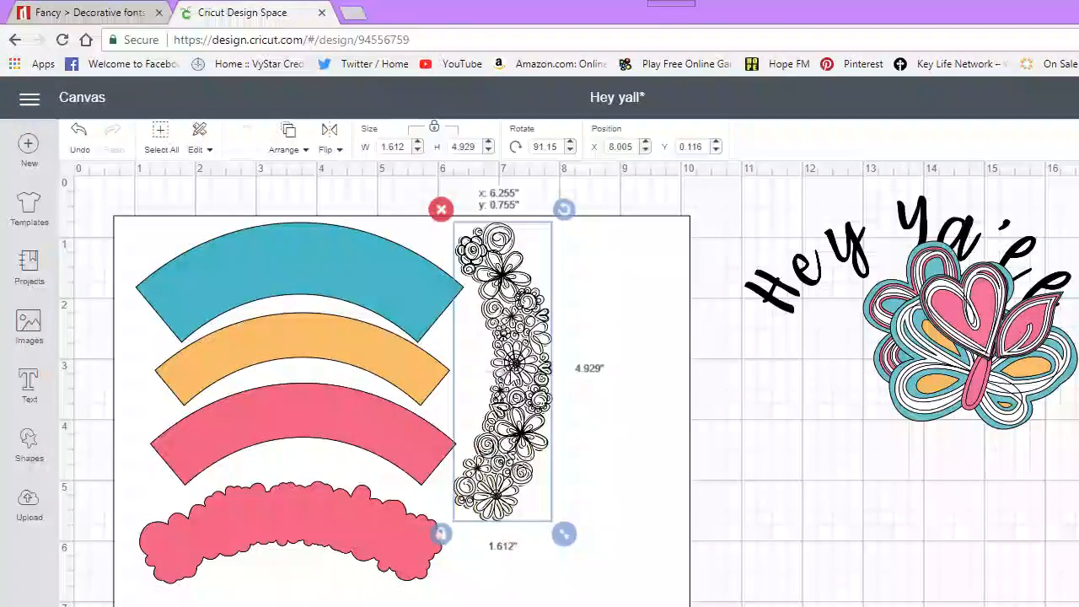
Separate the two floral pieces side by side, with the orange one next to the bands at about X 6.296, Y 0.977
{"action": "left_click_drag", "start_coordinate": [494, 371], "coordinate": [494, 372]}
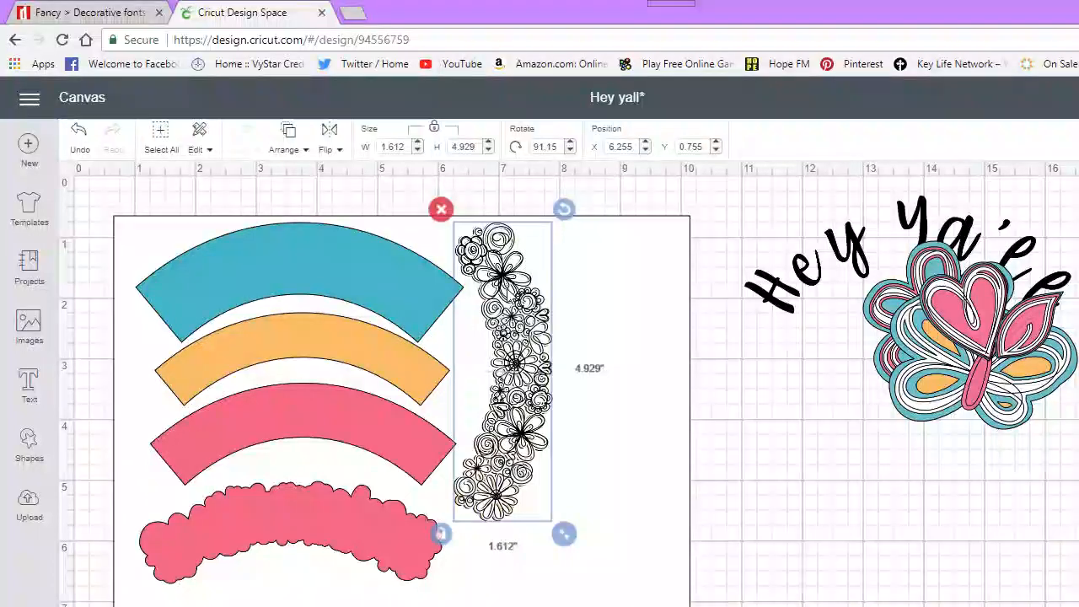
{"action": "left_click_drag", "start_coordinate": [504, 295], "coordinate": [581, 292]}
{"action": "left_click_drag", "start_coordinate": [503, 326], "coordinate": [510, 346]}
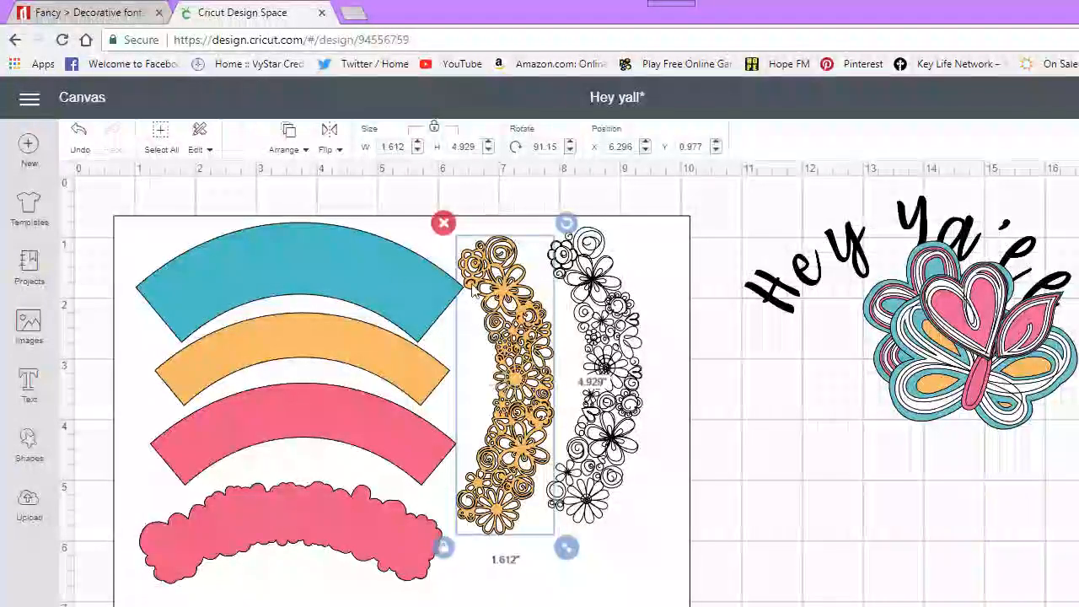
{"action": "key", "text": "BackSpace"}
{"action": "key", "text": "BackSpace"}
{"action": "key", "text": "BackSpace"}
{"action": "key", "text": "BackSpace"}
Change the blue, pink and orange curved bands from cut layers to print layers
{"action": "left_click", "coordinate": [352, 280]}
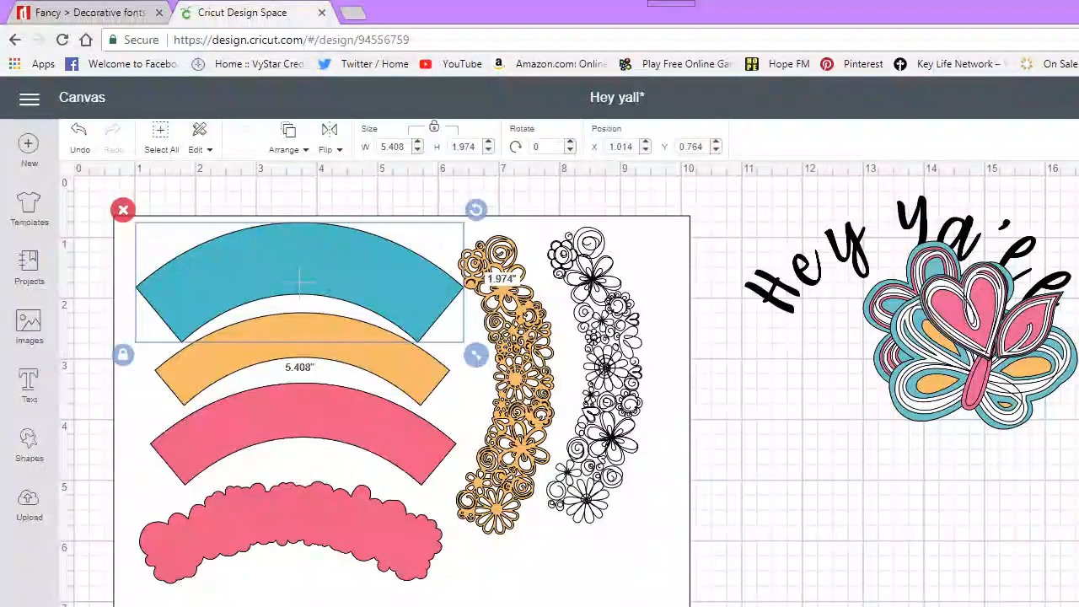
{"action": "left_click", "coordinate": [299, 281]}
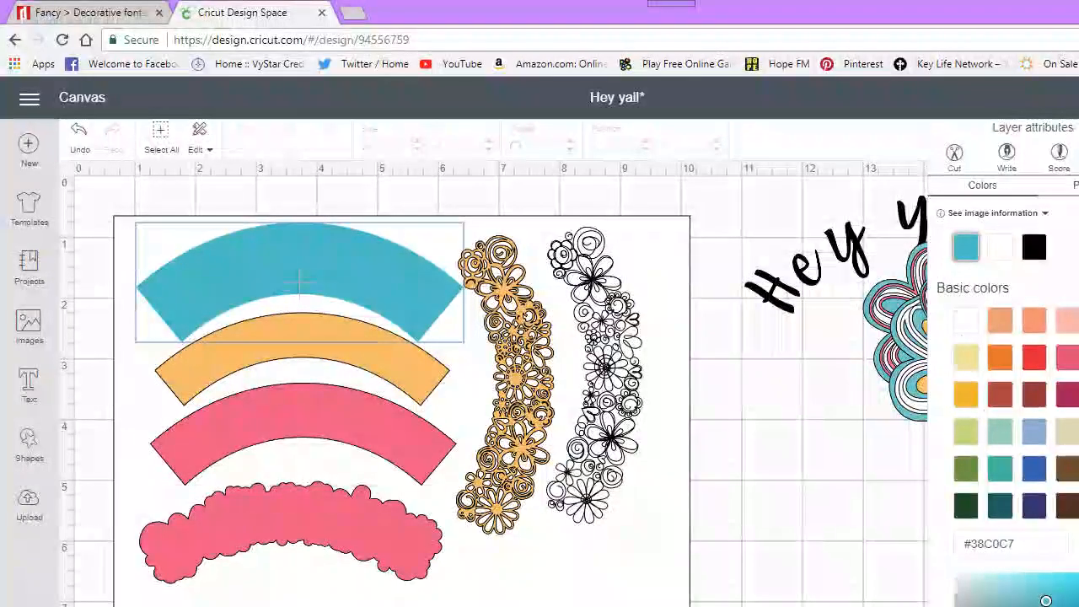
{"action": "left_click", "coordinate": [303, 436]}
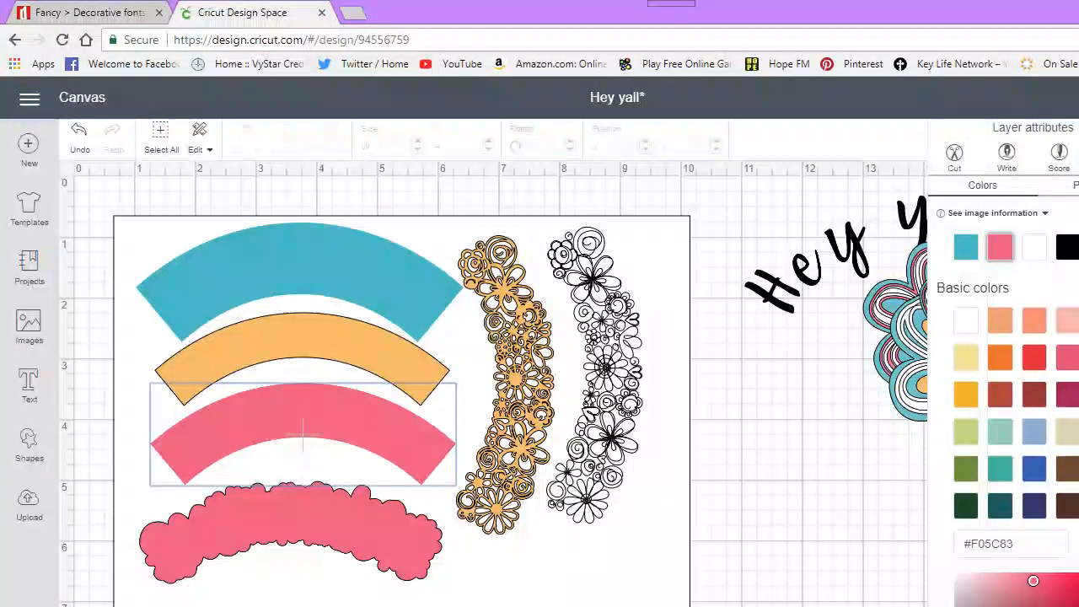
{"action": "left_click", "coordinate": [302, 361]}
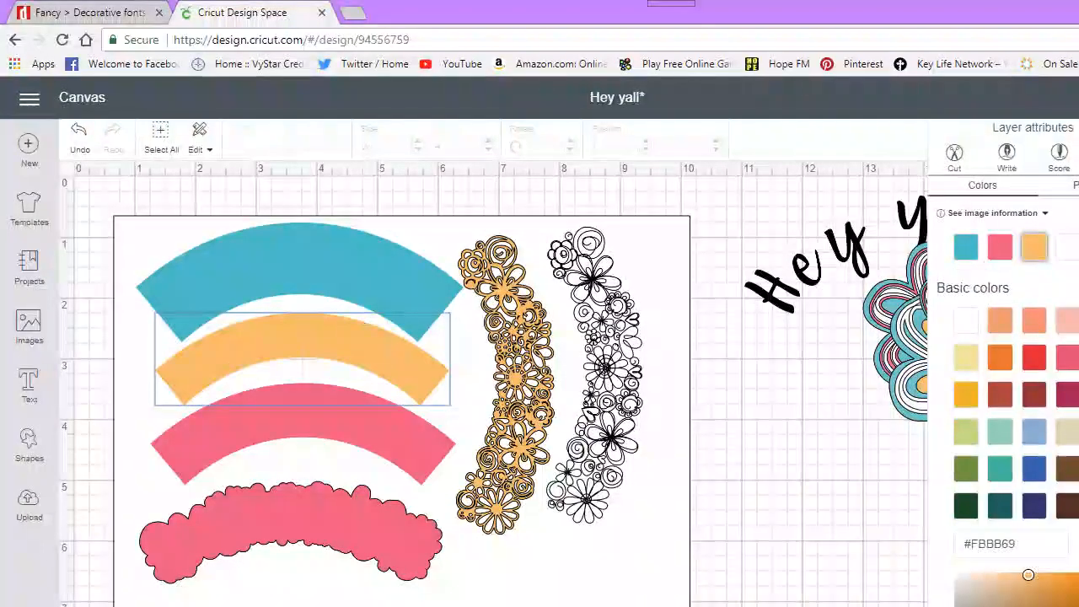
Change the pink scalloped piece and the orange floral piece from cut layers to print layers
{"action": "left_click", "coordinate": [291, 527]}
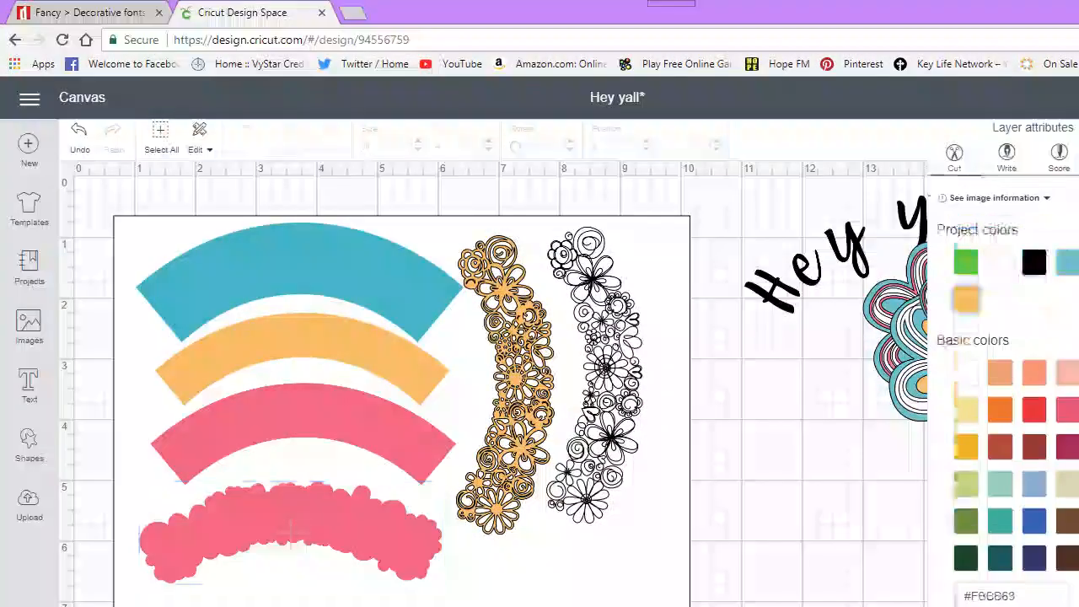
{"action": "left_click", "coordinate": [506, 385]}
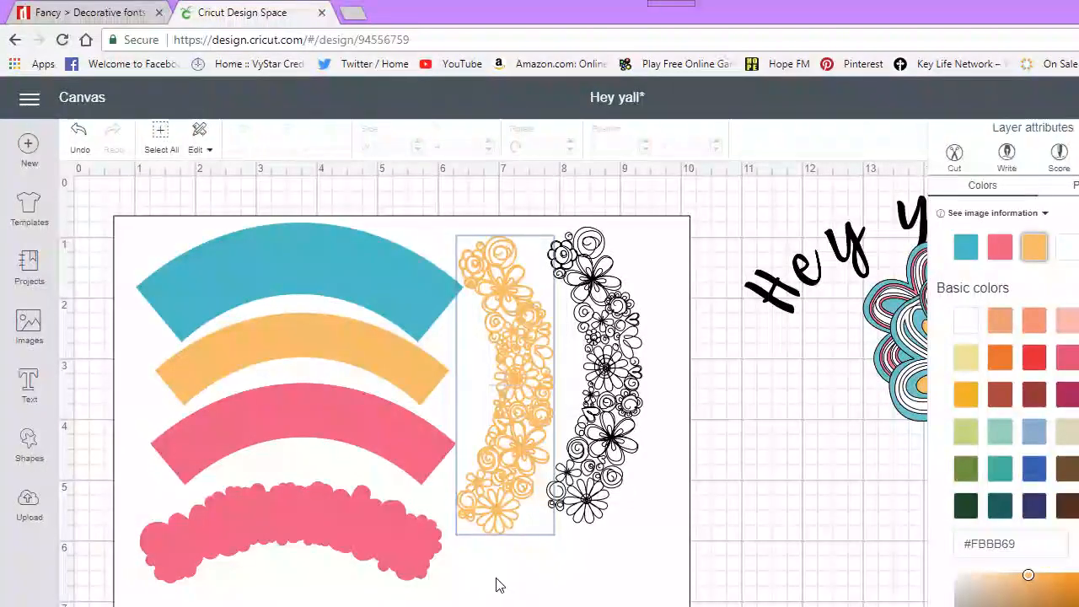
{"action": "left_click", "coordinate": [765, 451]}
Move the pink heart-and-leaf piece below the black floral strip and shrink it to about 1.545 by 1.064 inches
{"action": "left_click_drag", "start_coordinate": [961, 312], "coordinate": [559, 556]}
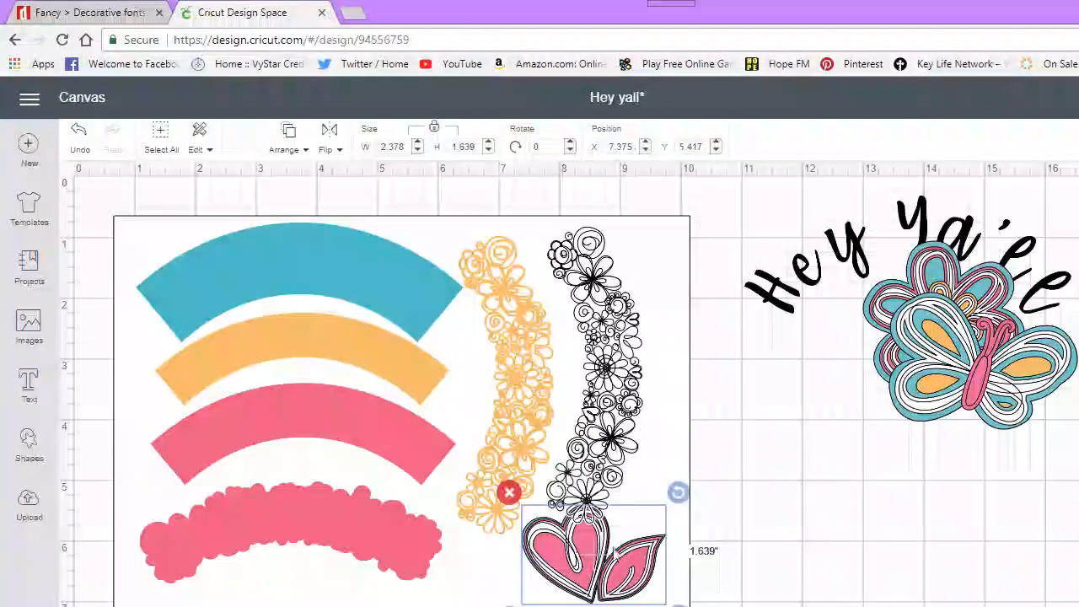
{"action": "left_click_drag", "start_coordinate": [678, 605], "coordinate": [628, 582]}
{"action": "left_click_drag", "start_coordinate": [565, 563], "coordinate": [569, 582]}
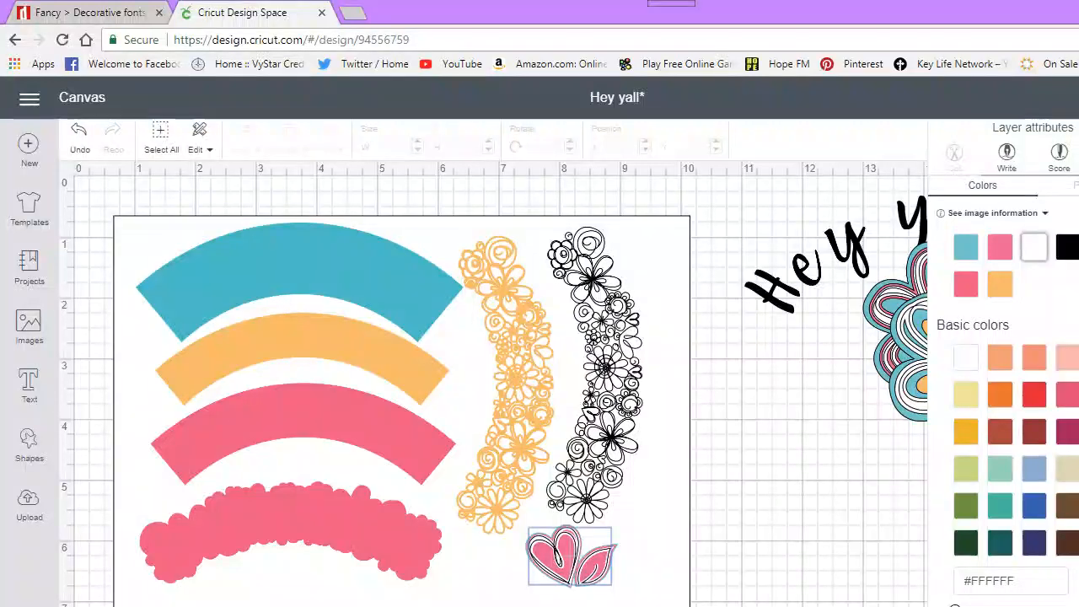
Finish changing the heart-and-leaf piece to print layers and place it below the orange floral strip at about X 6.056, Y 6
{"action": "left_click", "coordinate": [573, 558]}
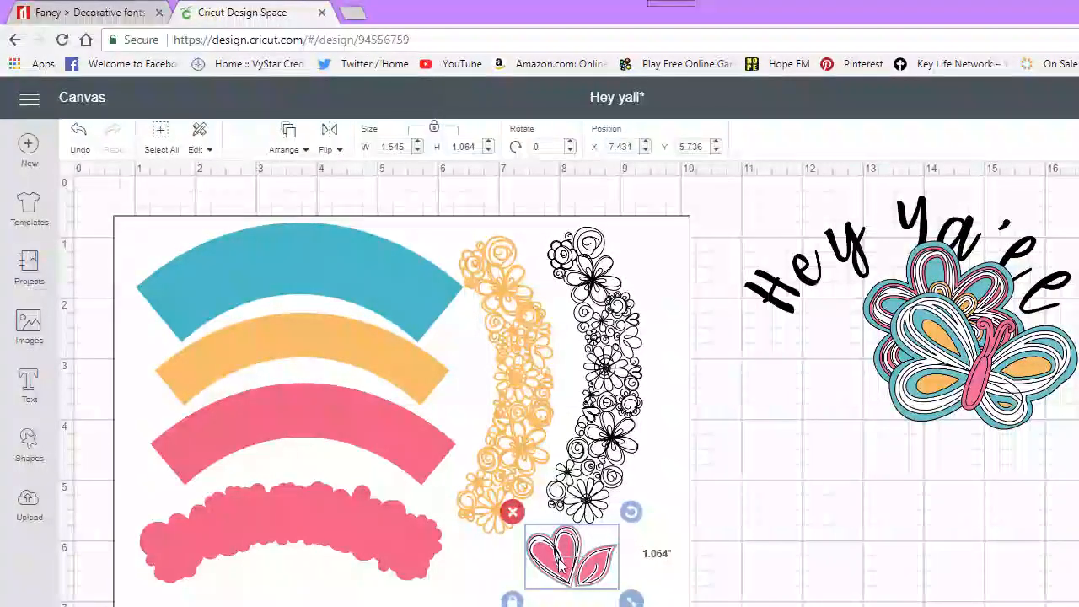
{"action": "left_click_drag", "start_coordinate": [570, 569], "coordinate": [455, 589]}
Change the butterfly's layers from cut to print
{"action": "left_click", "coordinate": [976, 381]}
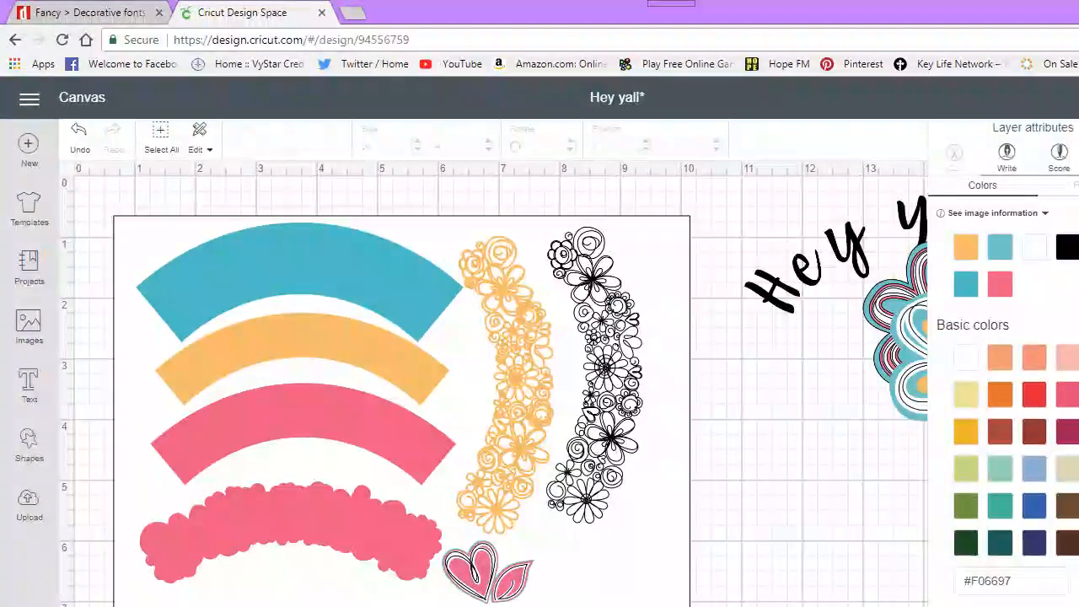
{"action": "left_click", "coordinate": [868, 458]}
{"action": "left_click", "coordinate": [943, 388]}
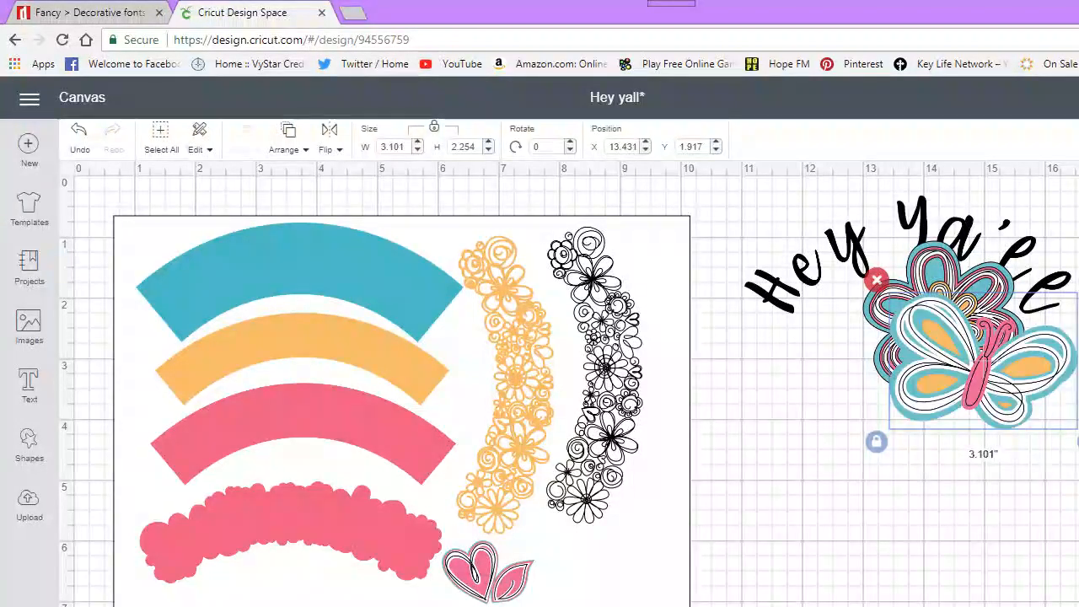
Move the butterfly beside the heart-and-leaf piece at about X 7.736, Y 5.819, shrinking it to about 1.684 by 1.224 inches
{"action": "left_click_drag", "start_coordinate": [983, 393], "coordinate": [665, 585]}
{"action": "left_click_drag", "start_coordinate": [769, 604], "coordinate": [685, 571]}
{"action": "left_click_drag", "start_coordinate": [627, 542], "coordinate": [600, 587]}
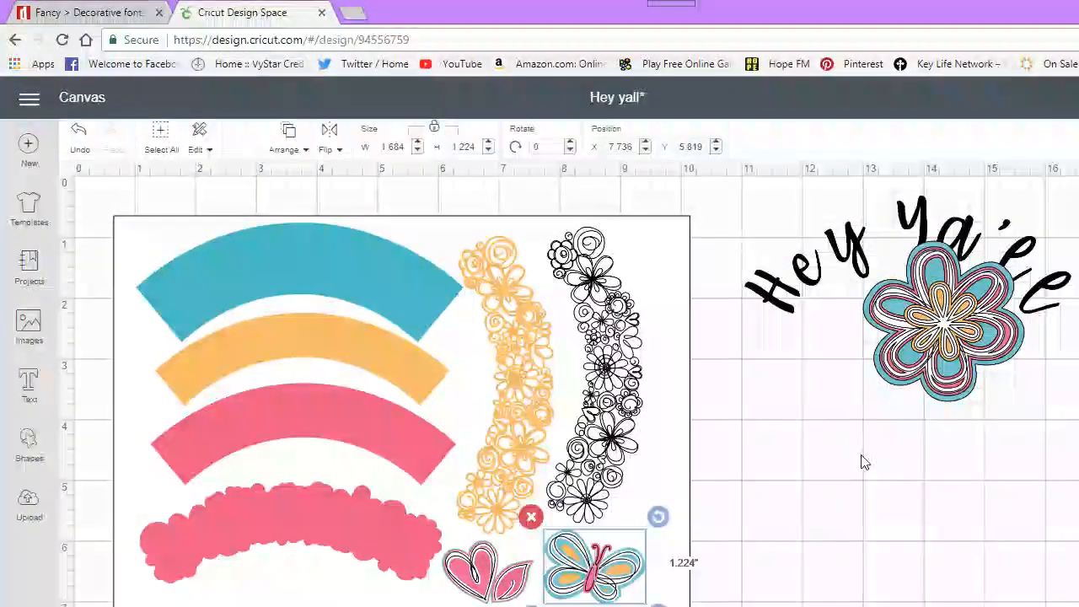
Change the large flower's outer layers from cut to print, undoing the last layer change
{"action": "left_click", "coordinate": [927, 338]}
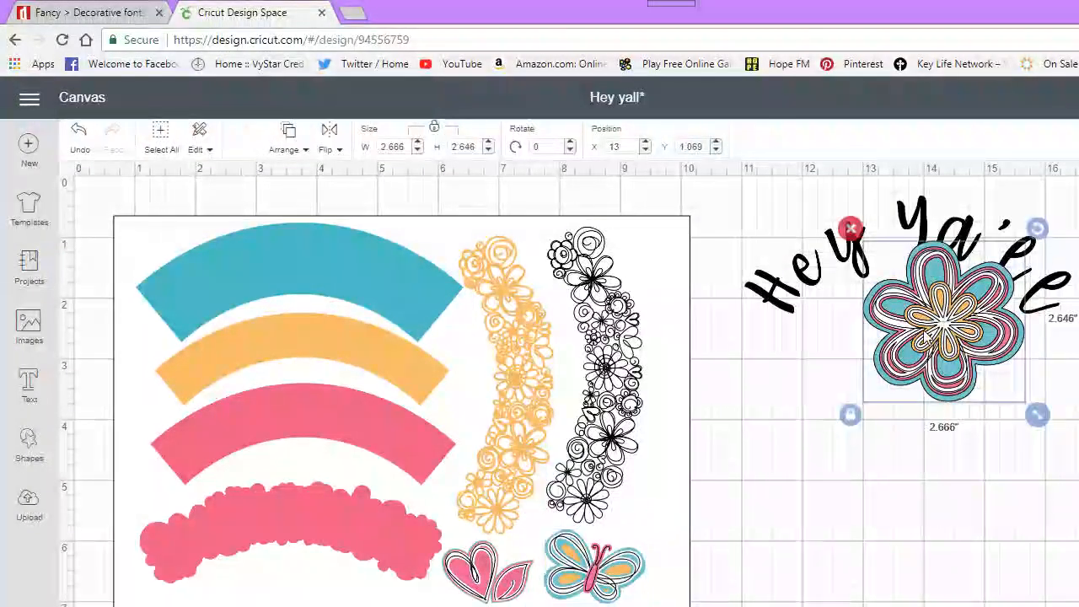
{"action": "left_click_drag", "start_coordinate": [1046, 405], "coordinate": [861, 242]}
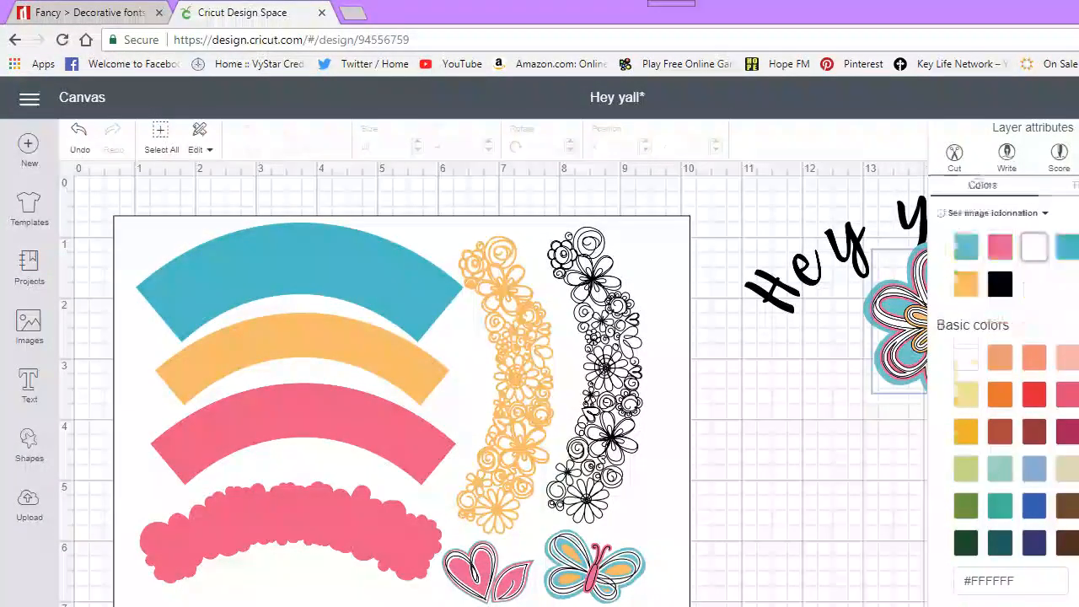
{"action": "left_click", "coordinate": [1007, 156]}
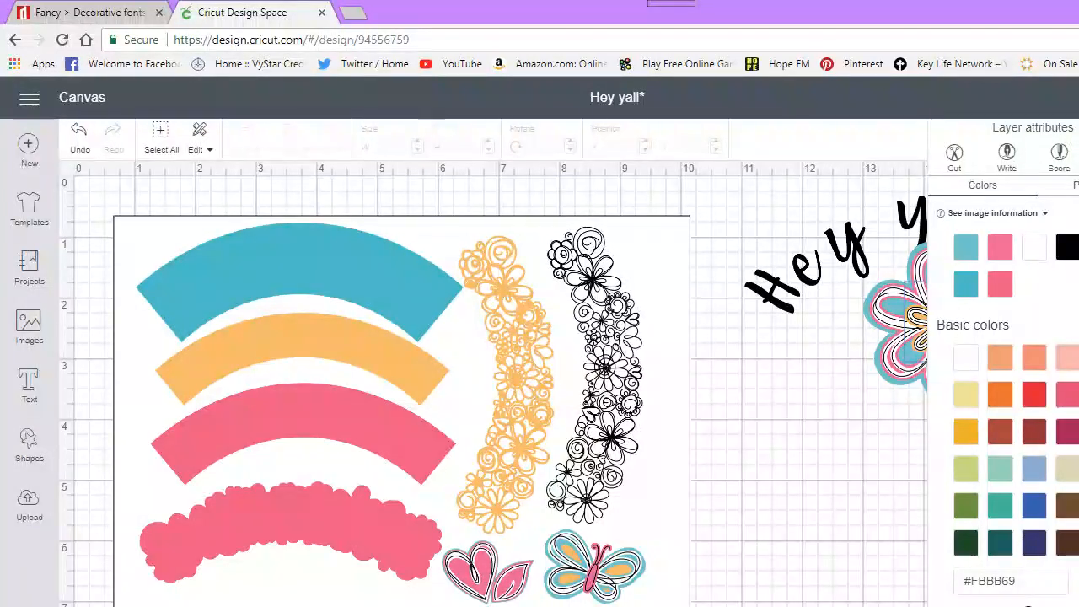
{"action": "left_click", "coordinate": [79, 149]}
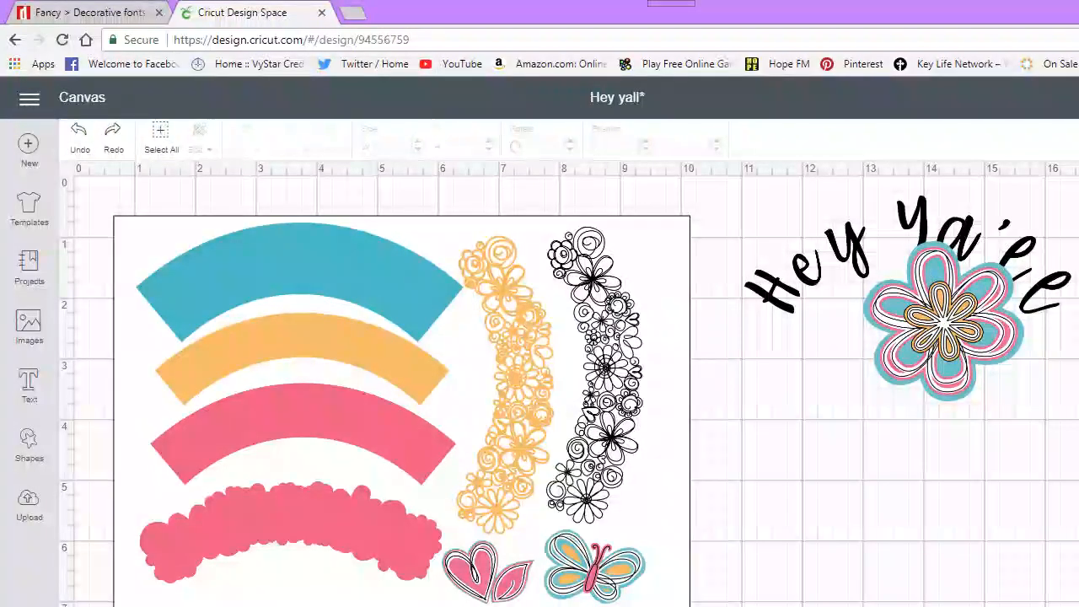
Change the large flower's remaining inner layers to print
{"action": "left_click", "coordinate": [1078, 321]}
{"action": "left_click", "coordinate": [1078, 354]}
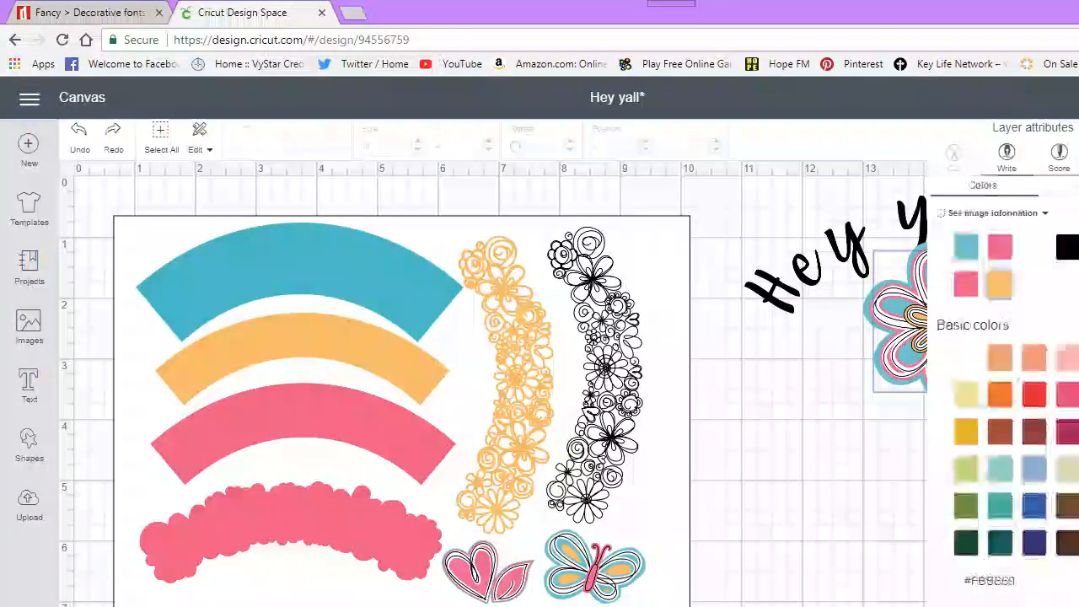
{"action": "left_click", "coordinate": [1078, 380]}
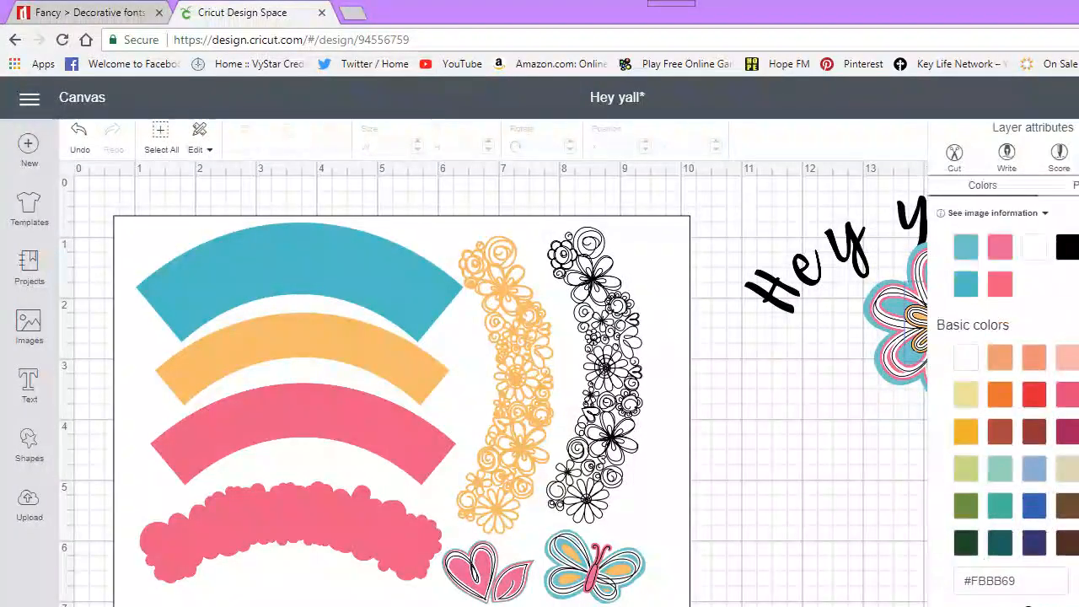
{"action": "left_click", "coordinate": [1078, 404]}
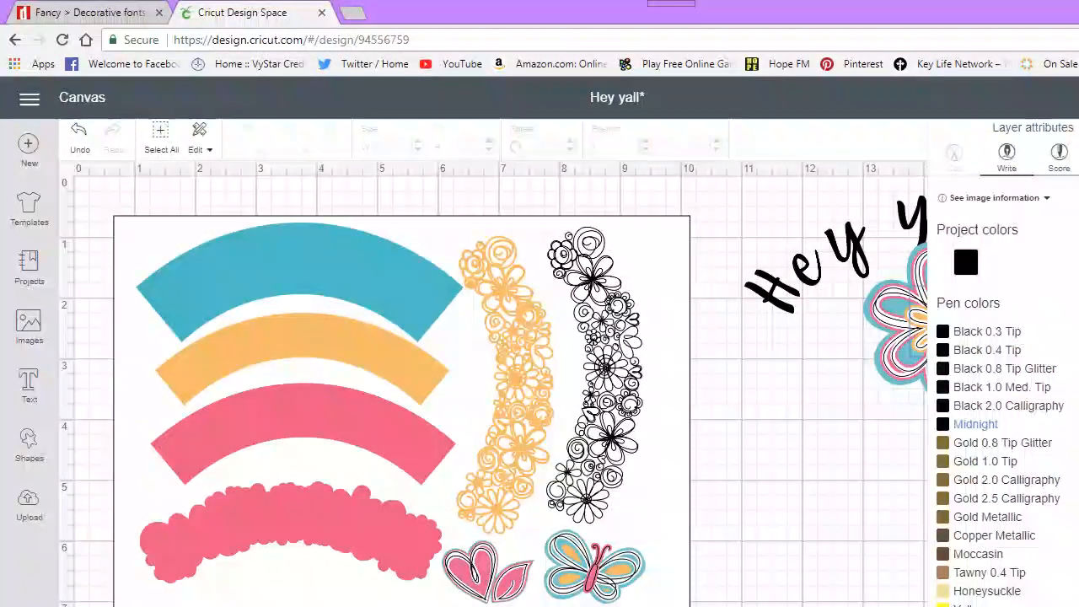
{"action": "left_click", "coordinate": [1078, 404]}
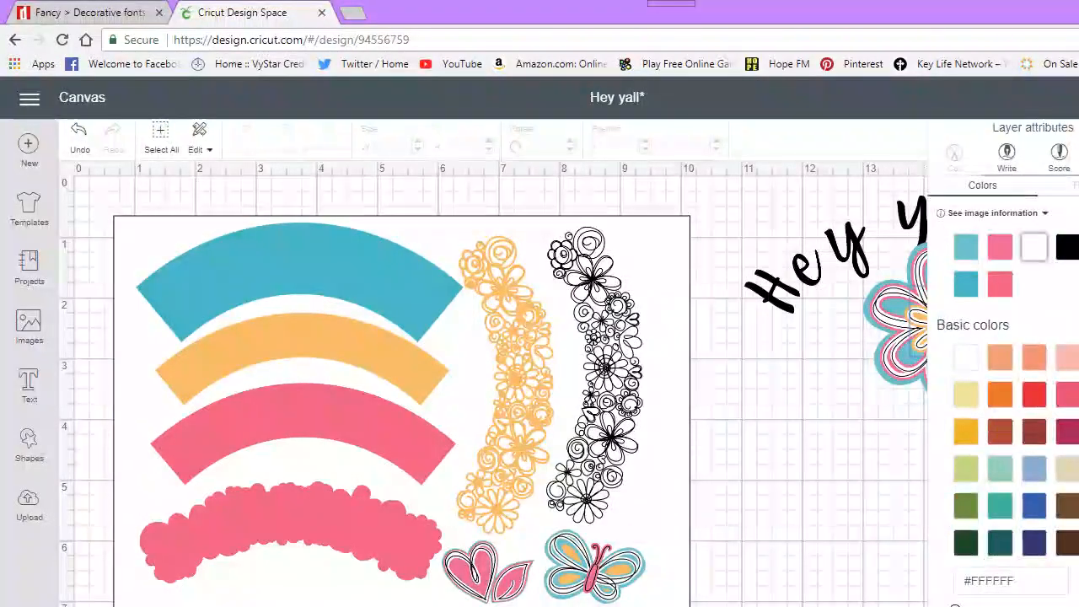
{"action": "left_click", "coordinate": [1078, 127]}
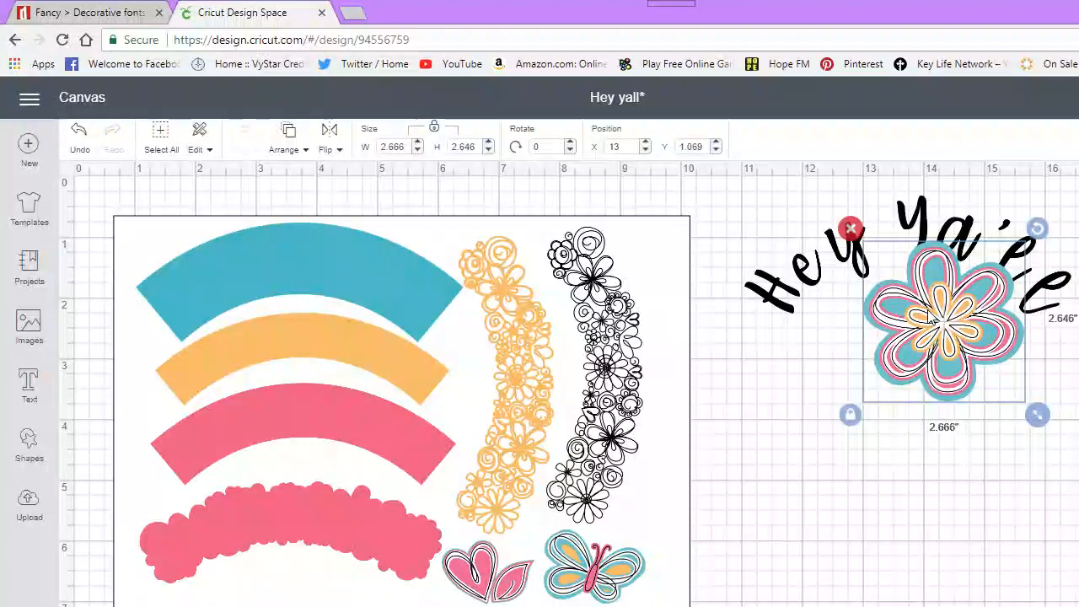
Shrink the flower to about 1.499 by 1.488 inches and place it above the butterfly at about X 8.833, Y 4.667
{"action": "left_click_drag", "start_coordinate": [939, 315], "coordinate": [843, 435]}
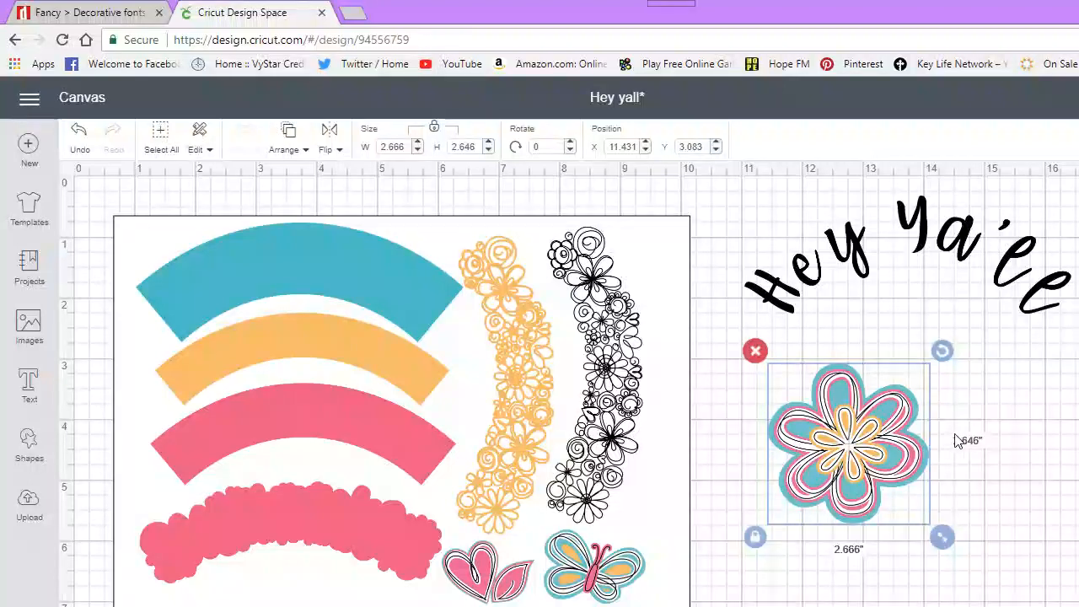
{"action": "left_click_drag", "start_coordinate": [942, 540], "coordinate": [875, 477]}
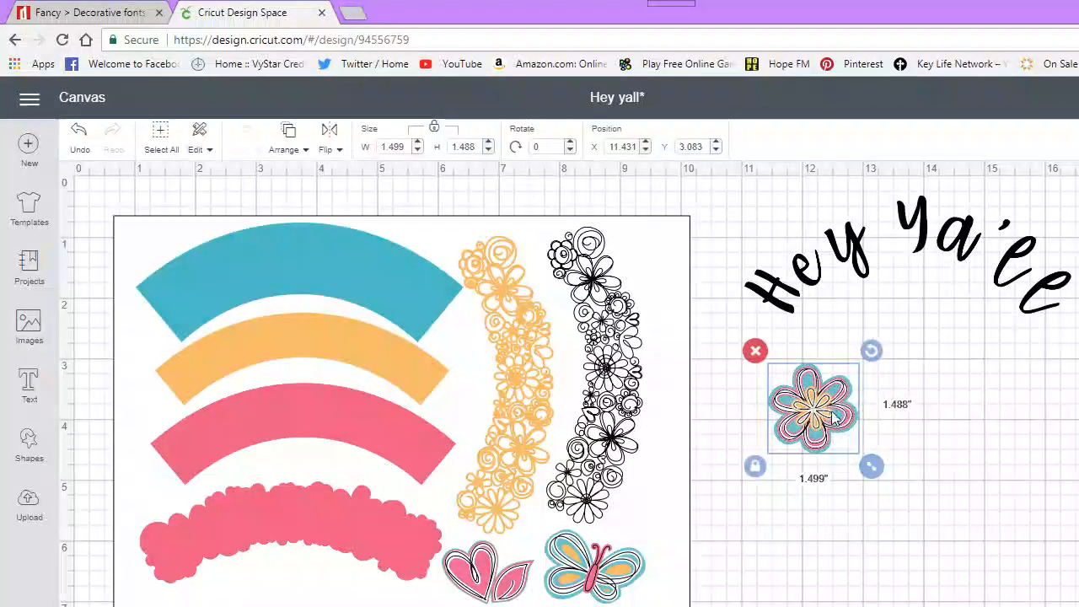
{"action": "left_click_drag", "start_coordinate": [831, 411], "coordinate": [673, 510]}
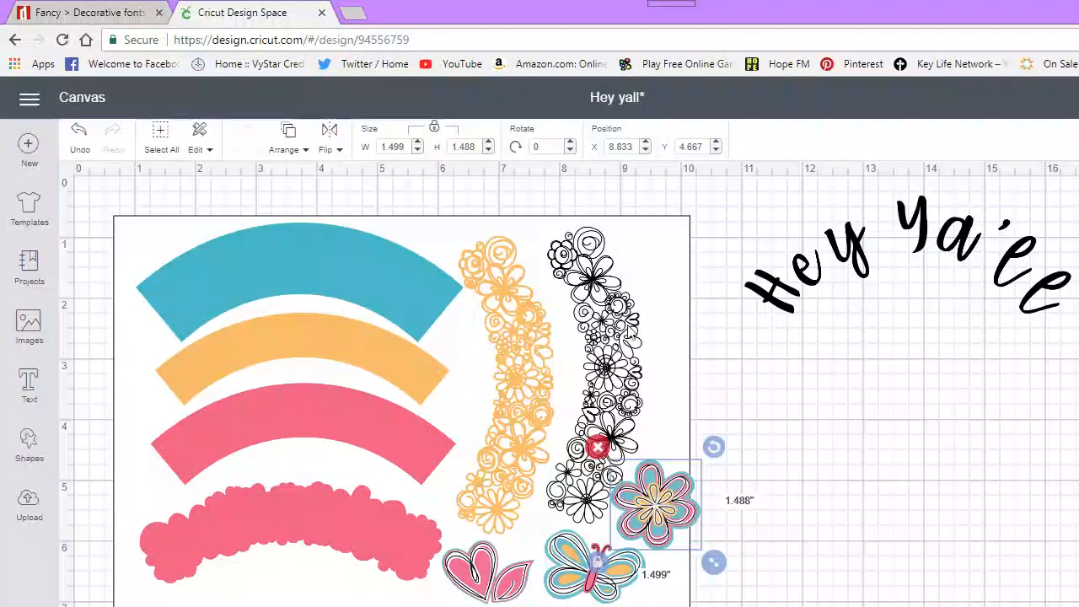
Shift both floral strips closer to the bands and move the flower inward to about X 8.587, Y 4.684, rotated to about 343.5°
{"action": "left_click_drag", "start_coordinate": [523, 343], "coordinate": [510, 330]}
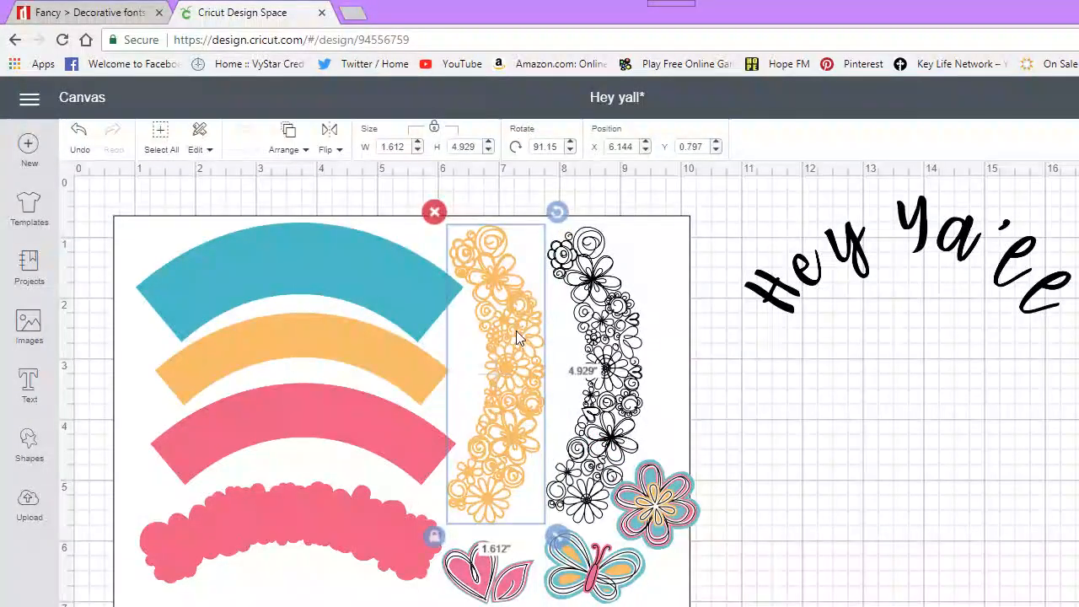
{"action": "left_click_drag", "start_coordinate": [595, 371], "coordinate": [576, 369]}
{"action": "left_click_drag", "start_coordinate": [664, 494], "coordinate": [653, 493]}
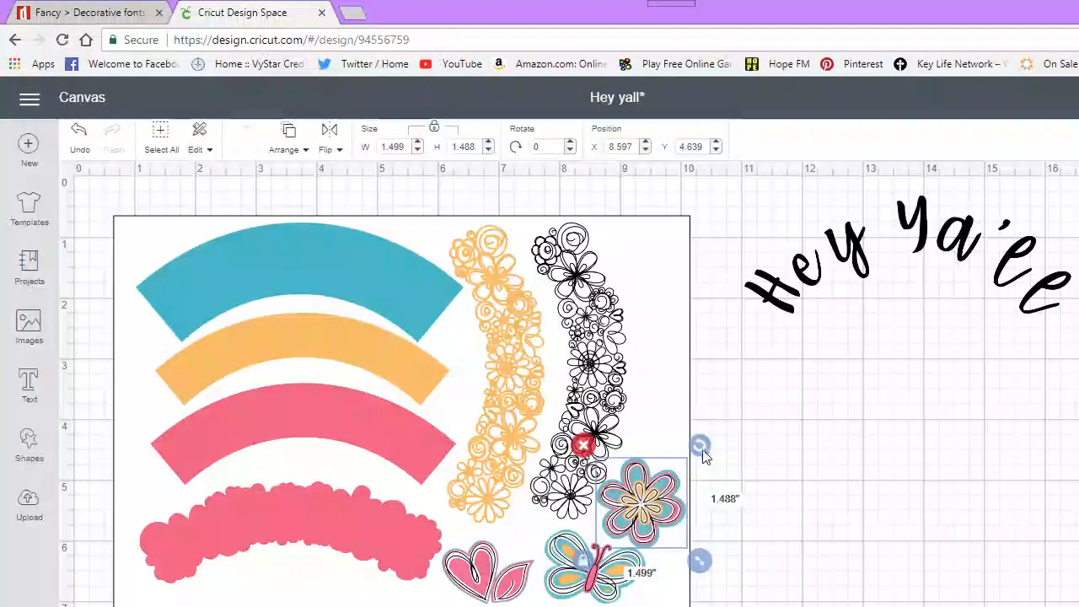
{"action": "left_click_drag", "start_coordinate": [699, 445], "coordinate": [685, 439]}
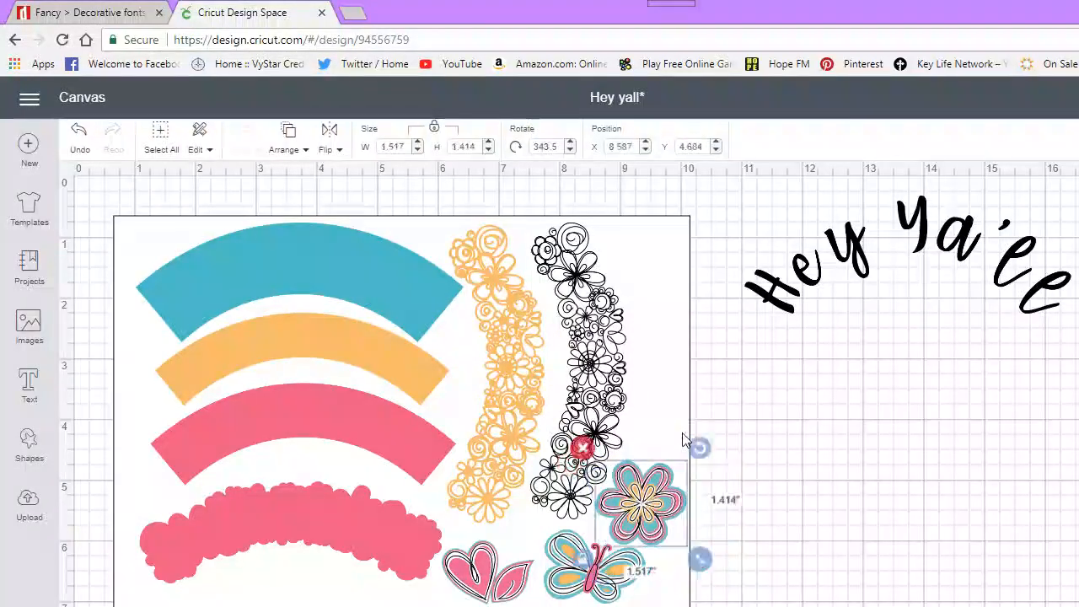
{"action": "left_click", "coordinate": [775, 573]}
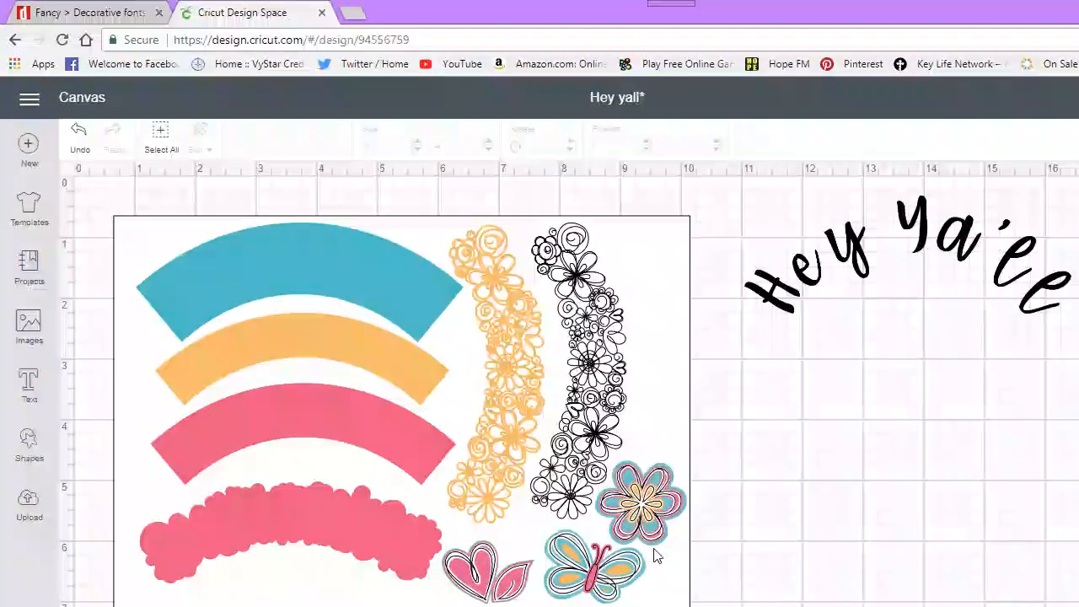
Duplicate the flower into the print area's upper-right corner at about X 8.656, Y 0.697, rotated to 281.88° and shrunk to 1.441 by 1.376 inches
{"action": "left_click", "coordinate": [644, 499]}
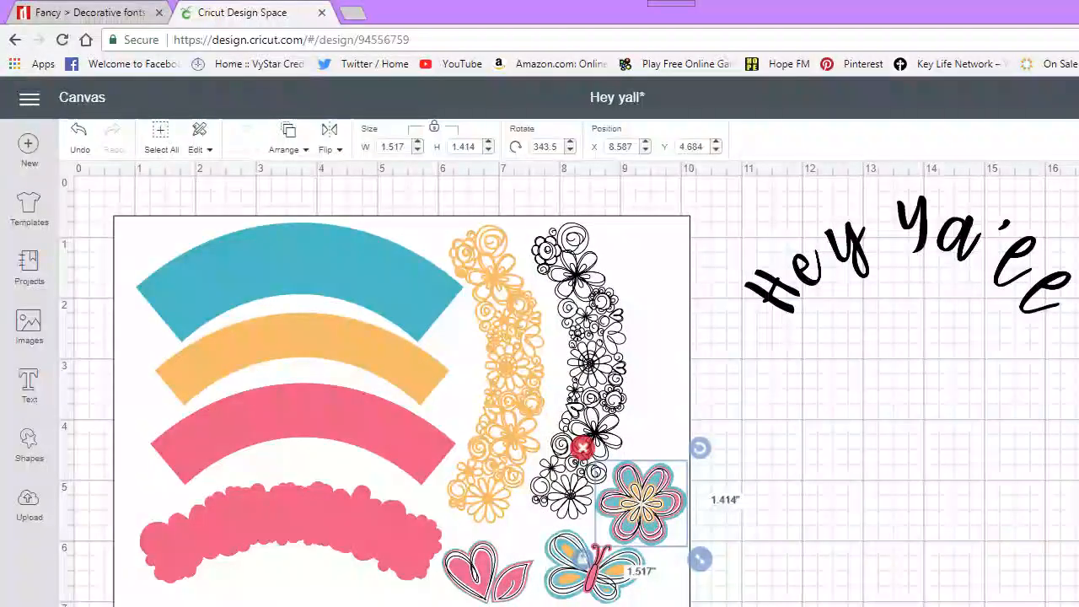
{"action": "key", "text": "ctrl+v"}
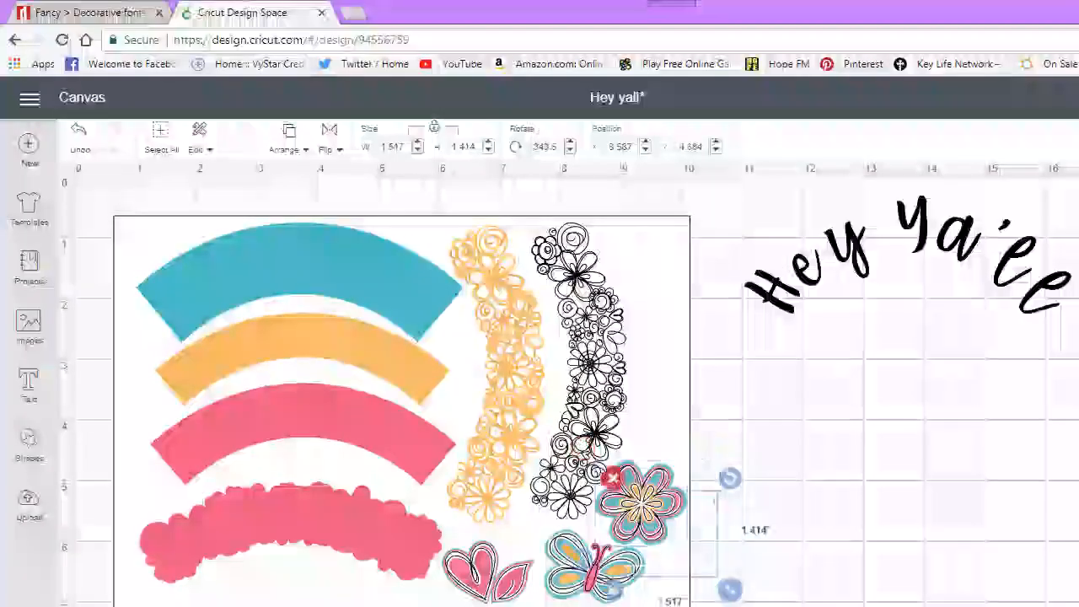
{"action": "left_click_drag", "start_coordinate": [664, 544], "coordinate": [644, 268]}
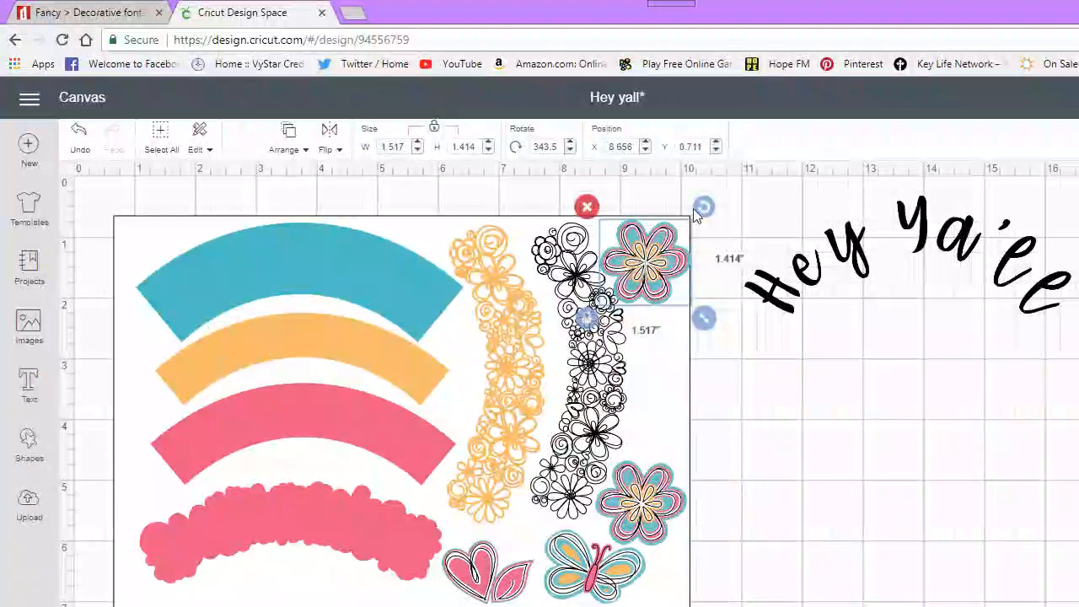
{"action": "left_click_drag", "start_coordinate": [704, 206], "coordinate": [621, 181]}
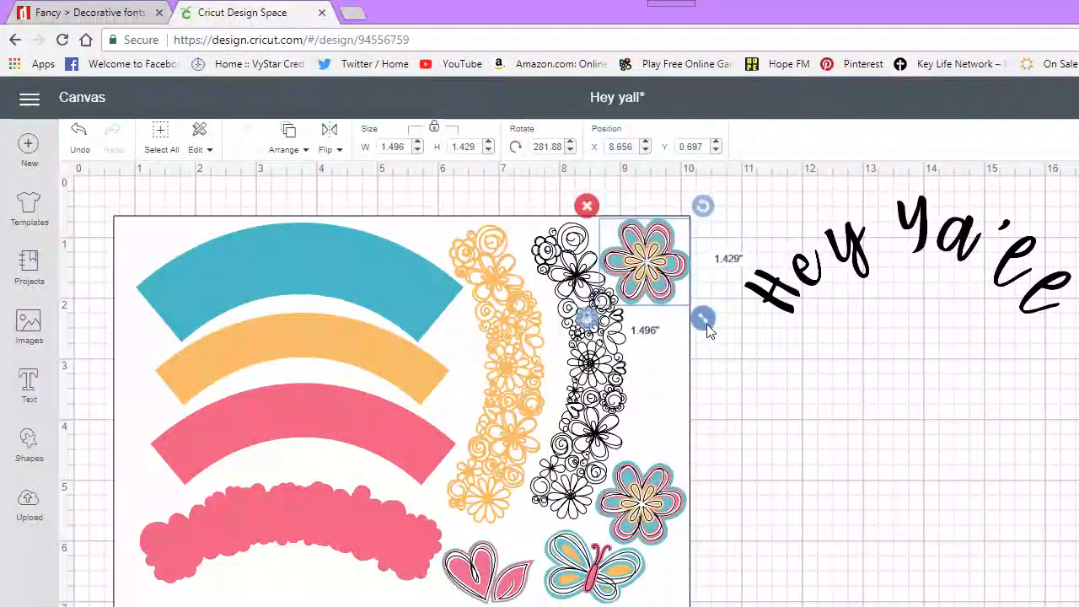
{"action": "left_click_drag", "start_coordinate": [703, 317], "coordinate": [700, 314]}
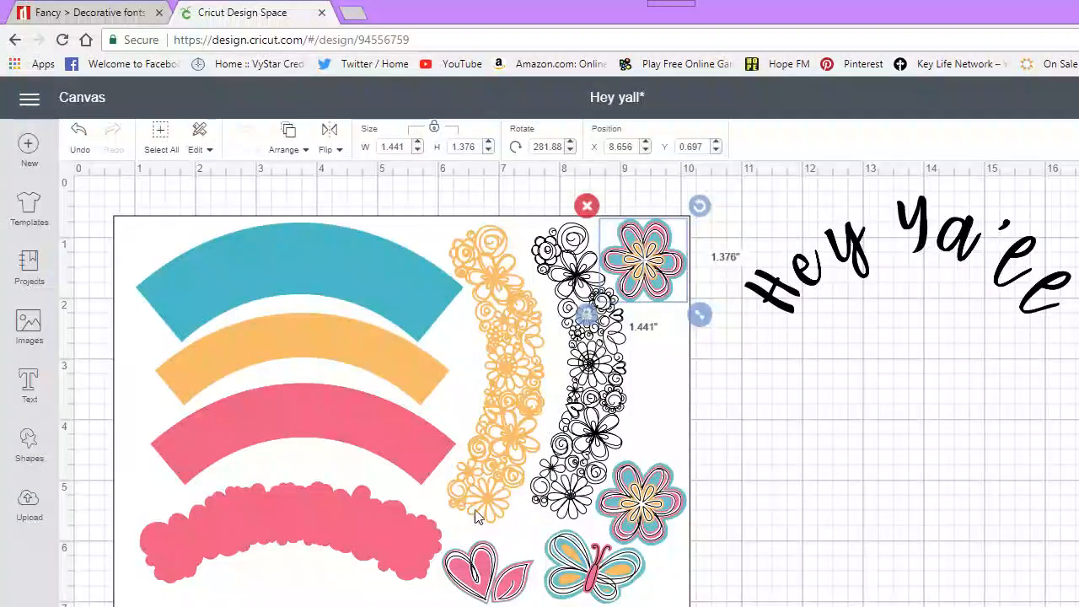
Duplicate the heart with leaf, rotate the copy to 73.73°, and fit it between the two flowers along the print area's outer edge
{"action": "left_click", "coordinate": [487, 576]}
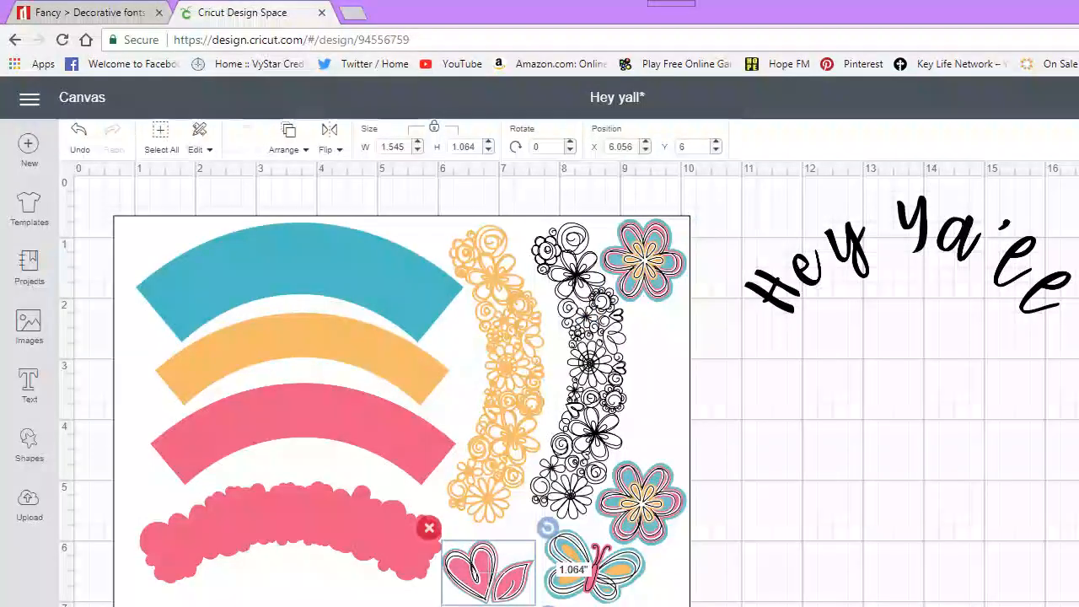
{"action": "key", "text": "ctrl+c"}
{"action": "key", "text": "ctrl+v"}
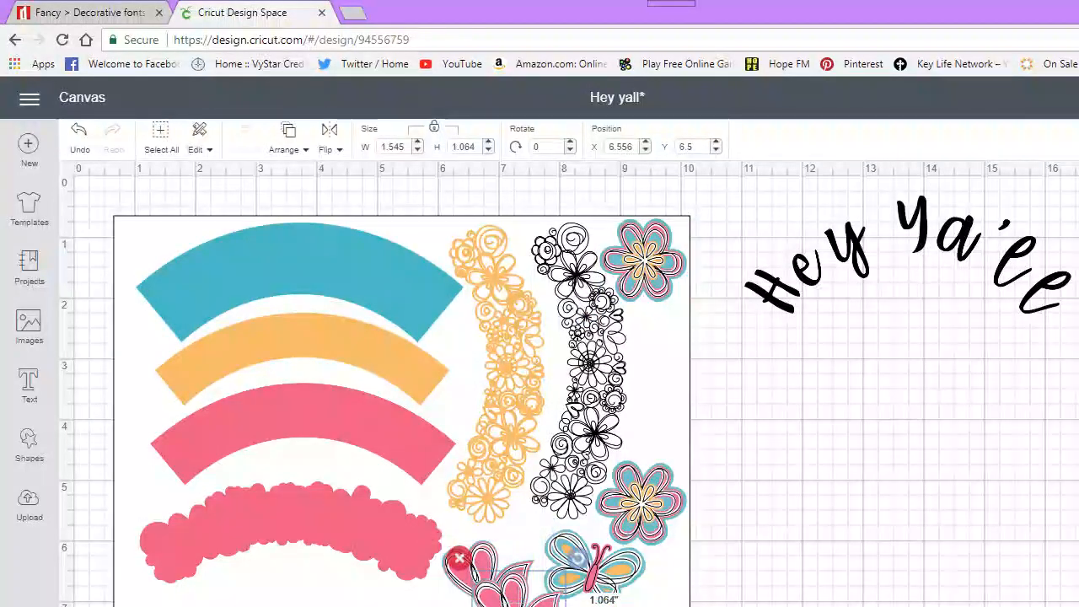
{"action": "left_click_drag", "start_coordinate": [506, 582], "coordinate": [639, 317]}
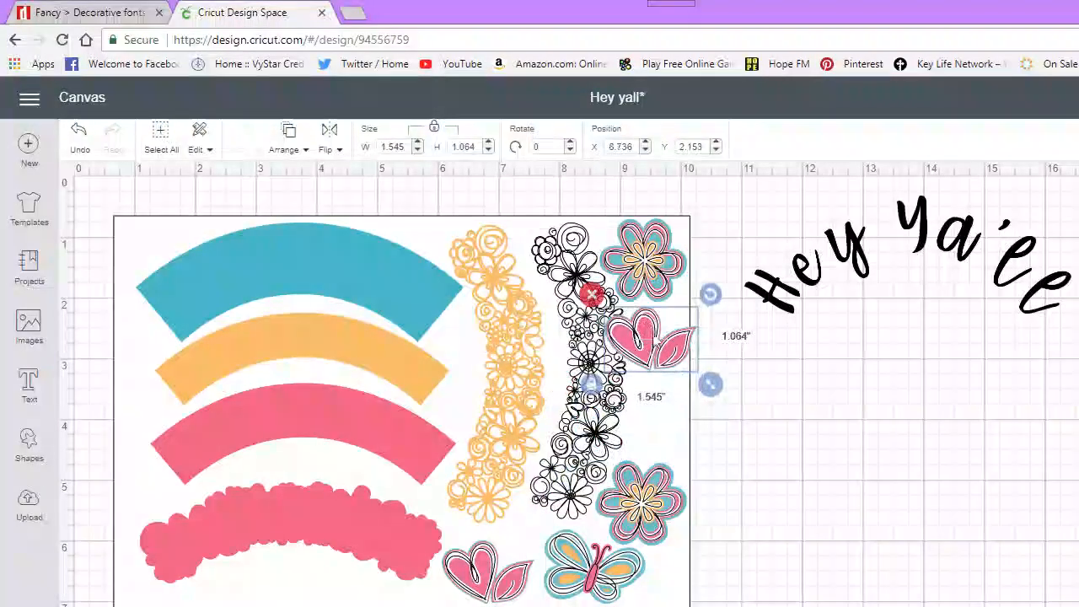
{"action": "left_click_drag", "start_coordinate": [710, 294], "coordinate": [718, 374]}
{"action": "left_click_drag", "start_coordinate": [647, 334], "coordinate": [656, 396]}
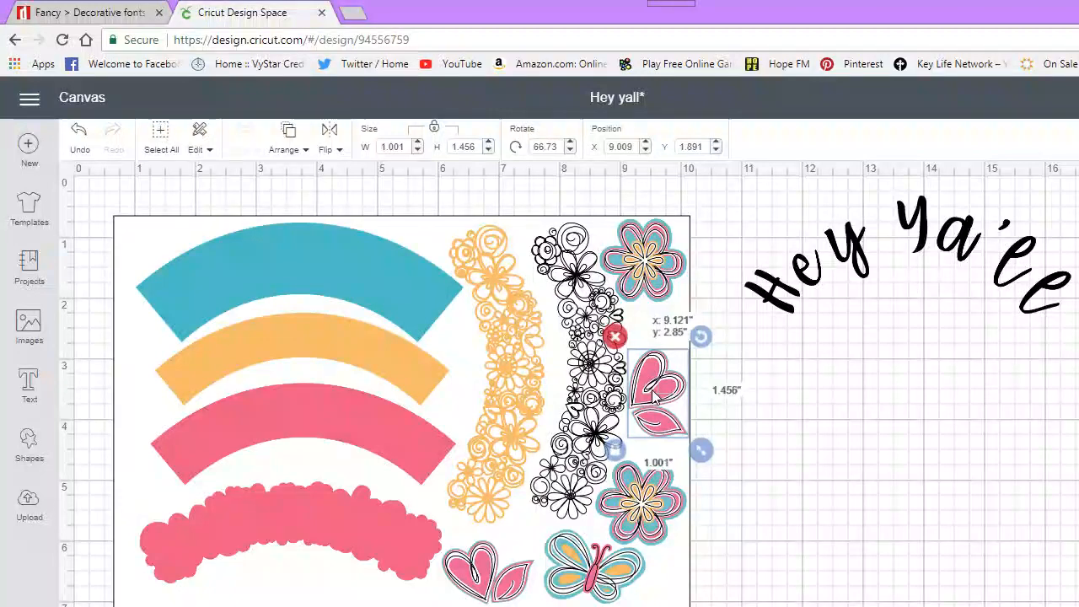
{"action": "left_click_drag", "start_coordinate": [696, 347], "coordinate": [704, 352]}
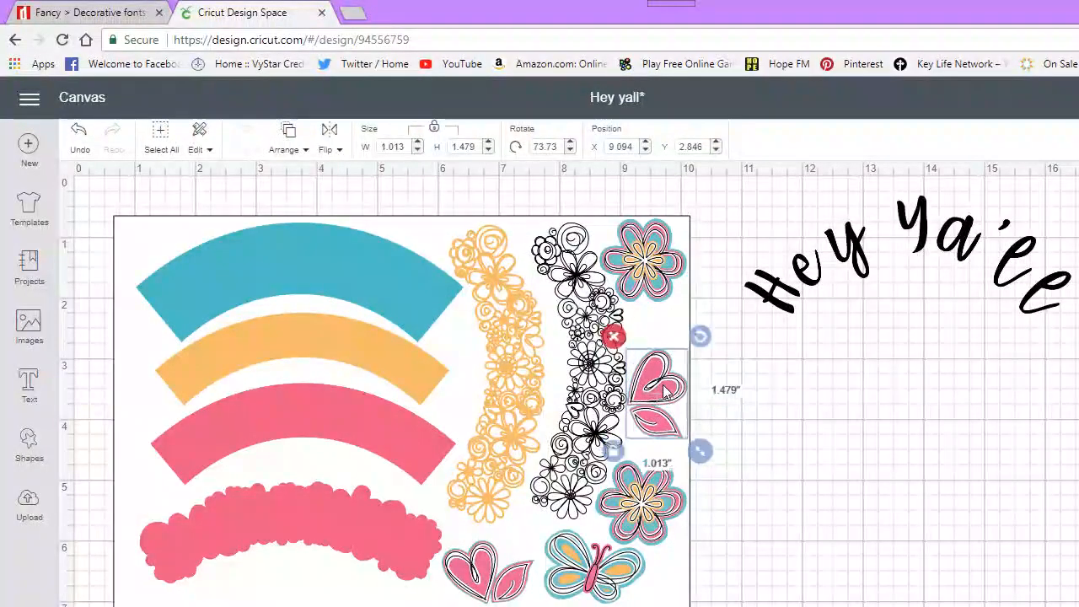
{"action": "left_click_drag", "start_coordinate": [664, 390], "coordinate": [666, 368]}
{"action": "left_click", "coordinate": [807, 549]}
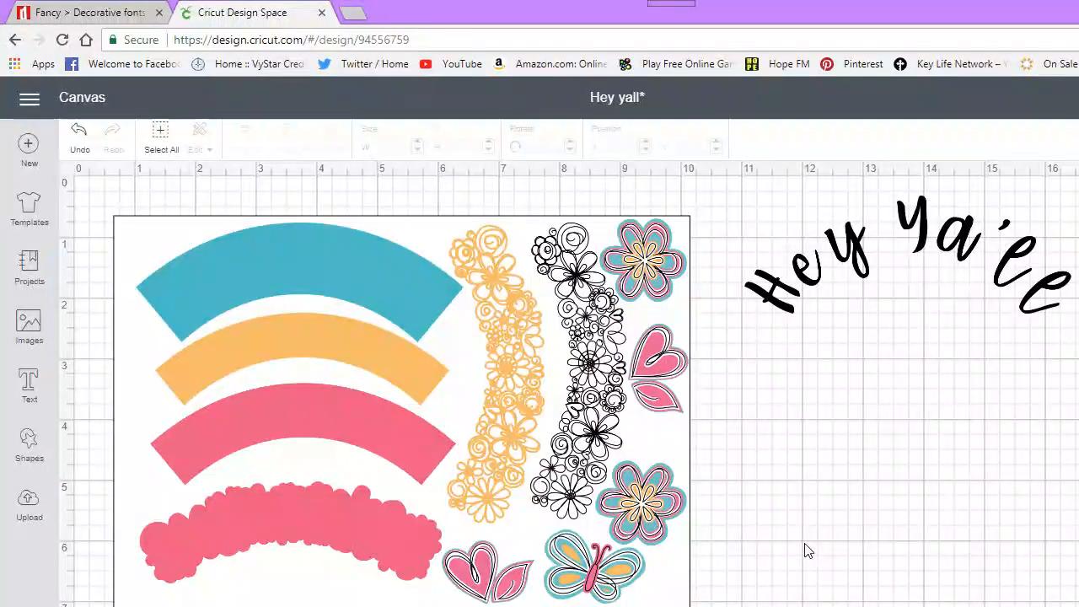
Duplicate the butterfly to beneath the scalloped band and shift the four curved bands slightly up and outward to make room
{"action": "left_click", "coordinate": [614, 577]}
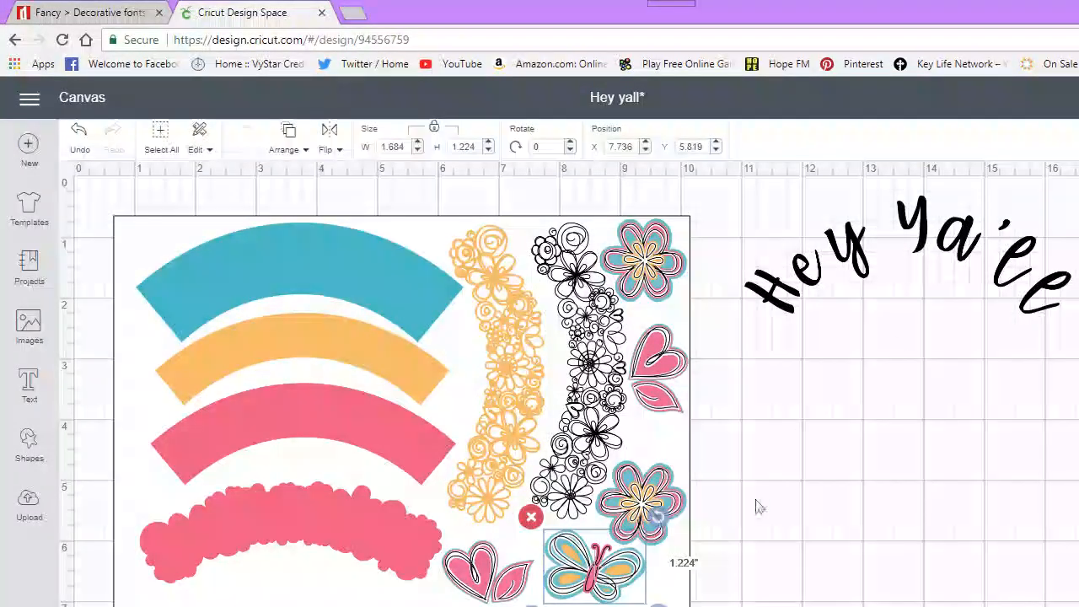
{"action": "left_click_drag", "start_coordinate": [602, 564], "coordinate": [293, 576]}
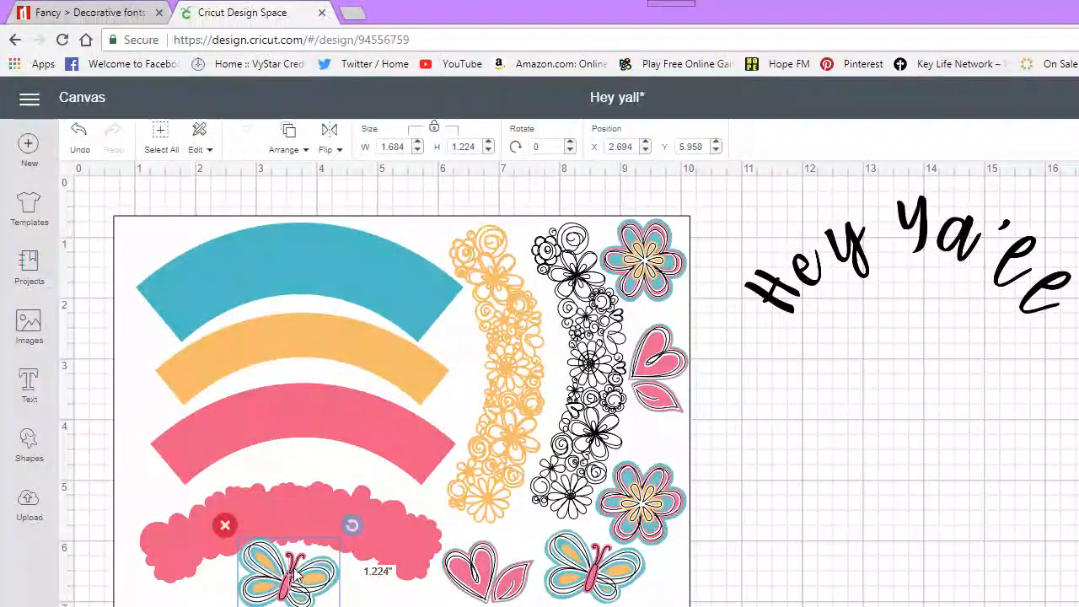
{"action": "left_click_drag", "start_coordinate": [306, 506], "coordinate": [284, 412]}
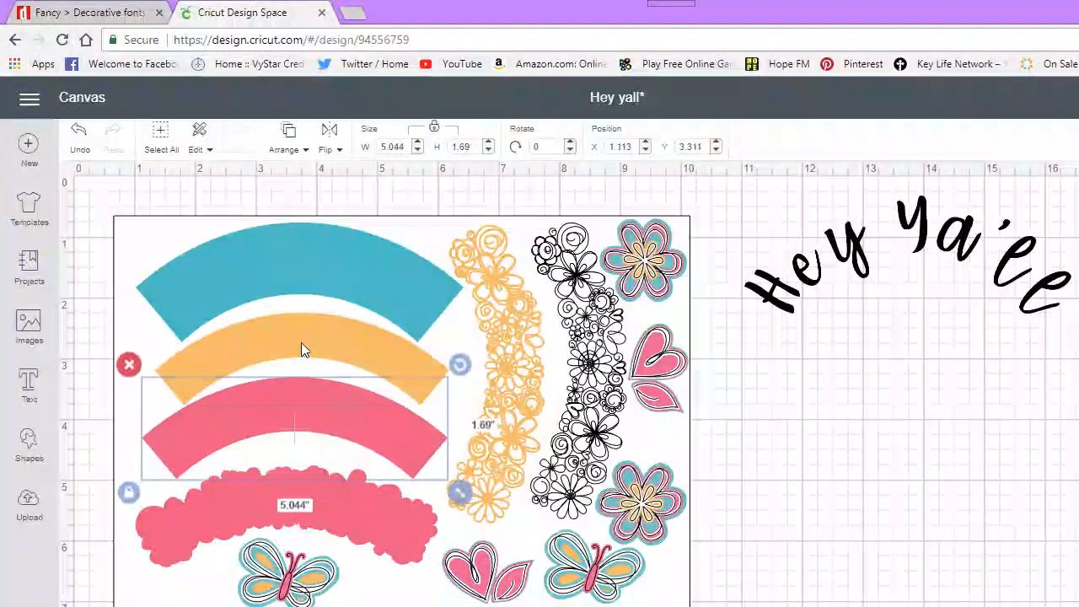
{"action": "left_click_drag", "start_coordinate": [301, 342], "coordinate": [291, 333]}
{"action": "left_click_drag", "start_coordinate": [269, 261], "coordinate": [262, 257]}
{"action": "left_click", "coordinate": [241, 338]}
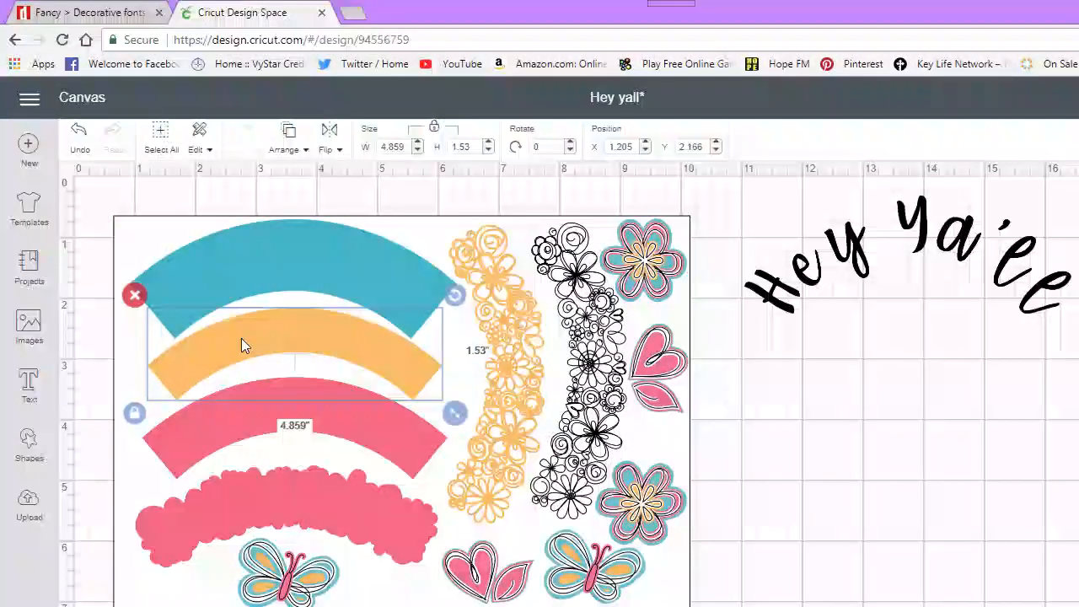
{"action": "left_click_drag", "start_coordinate": [253, 419], "coordinate": [247, 410]}
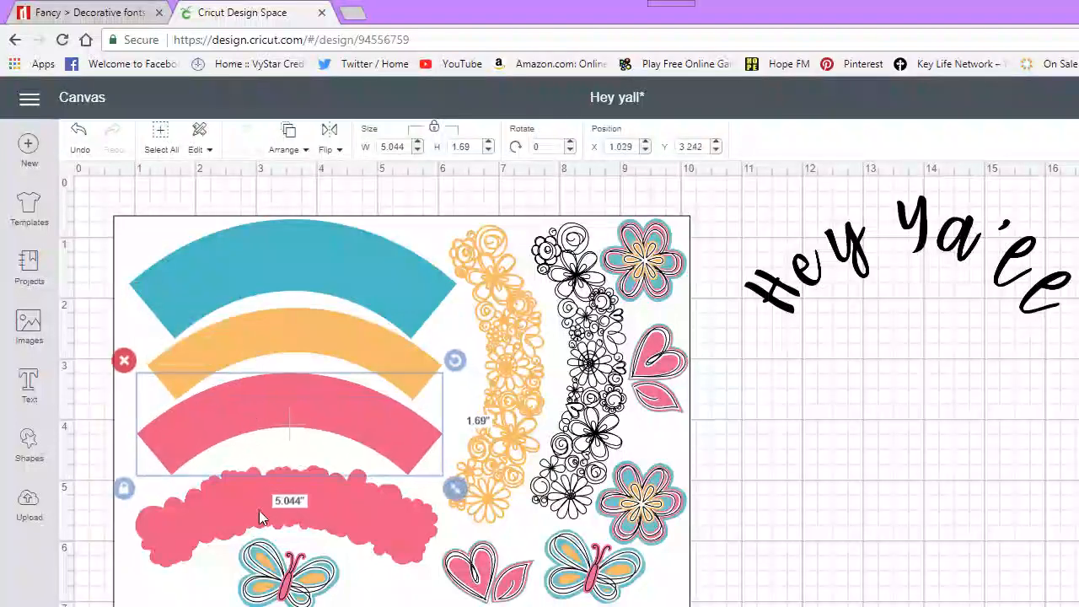
{"action": "left_click", "coordinate": [239, 507]}
{"action": "left_click_drag", "start_coordinate": [240, 501], "coordinate": [237, 497]}
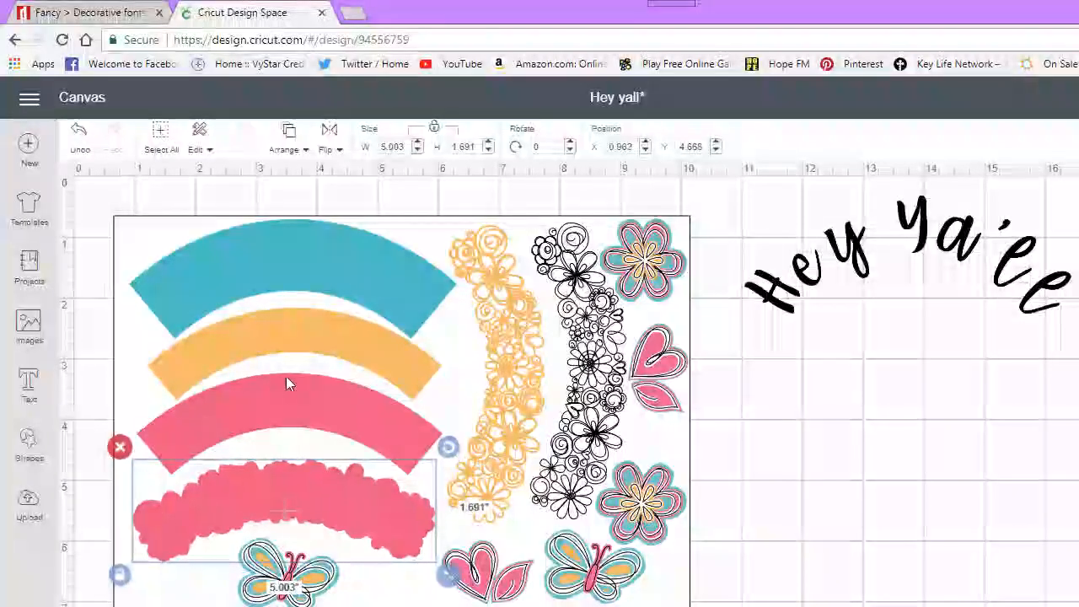
Swap the yellow and plain pink bands, and move the scalloped band to about Y 4.543 and the butterfly to about X 2.444, Y 5.806
{"action": "left_click_drag", "start_coordinate": [257, 344], "coordinate": [247, 430]}
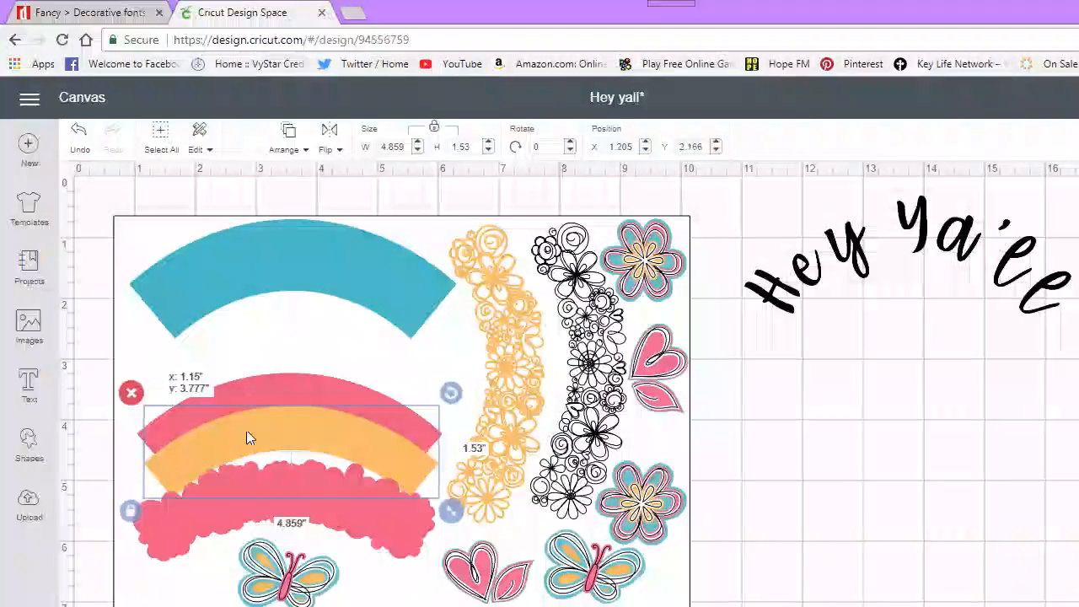
{"action": "left_click_drag", "start_coordinate": [242, 390], "coordinate": [242, 323]}
{"action": "left_click_drag", "start_coordinate": [239, 436], "coordinate": [232, 406]}
{"action": "left_click_drag", "start_coordinate": [223, 495], "coordinate": [221, 490]}
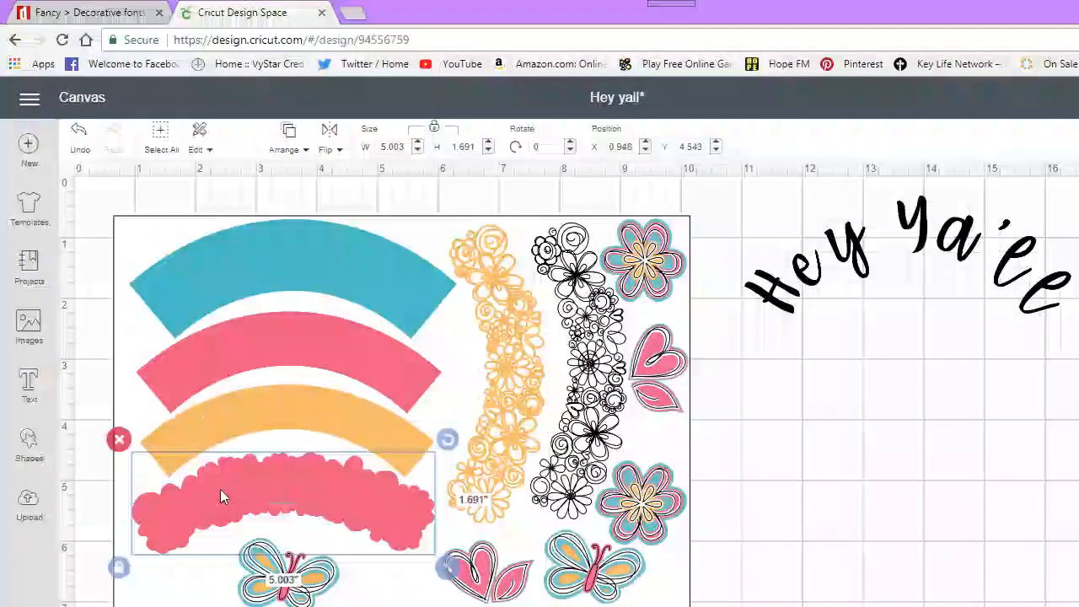
{"action": "left_click_drag", "start_coordinate": [265, 588], "coordinate": [249, 580]}
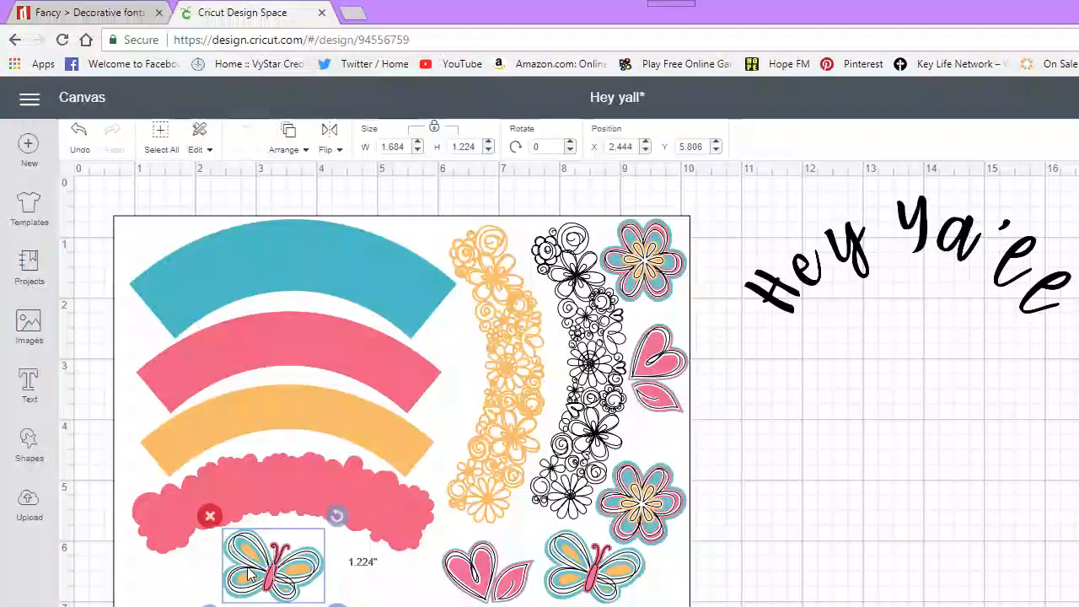
{"action": "left_click", "coordinate": [807, 481]}
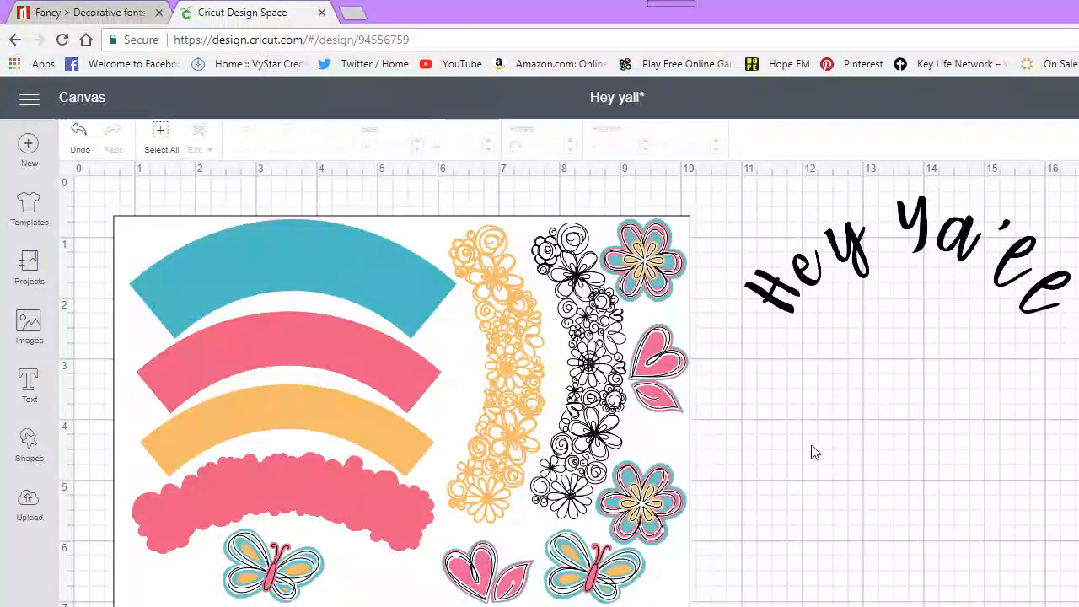
Delete the curved "Hey Ya'll" text and save the project as "Hey yall - 1flower cupcake wrapper"
{"action": "left_click", "coordinate": [794, 282]}
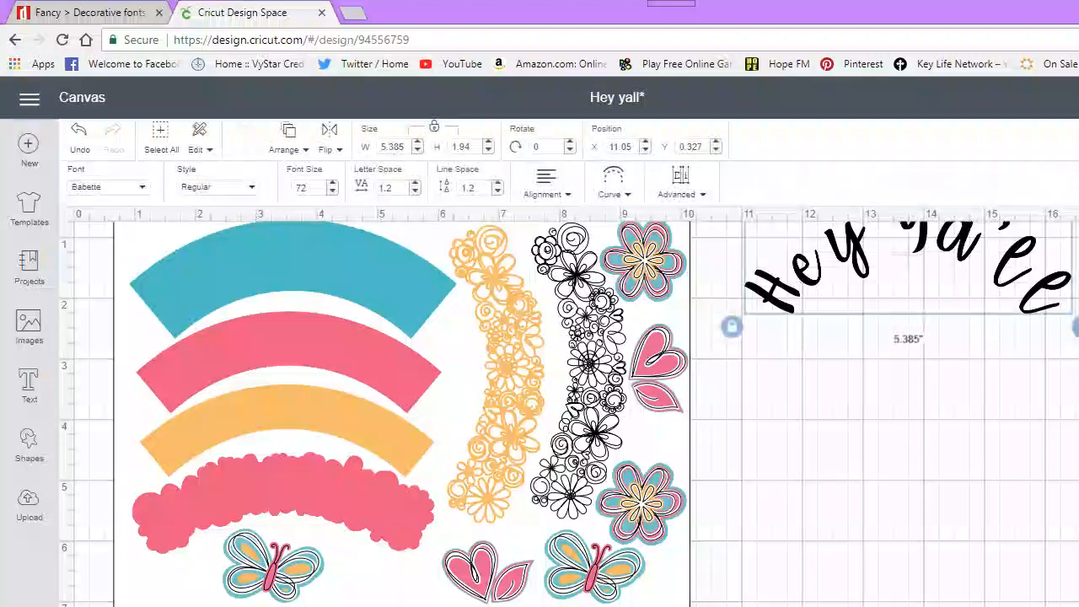
{"action": "key", "text": "Delete"}
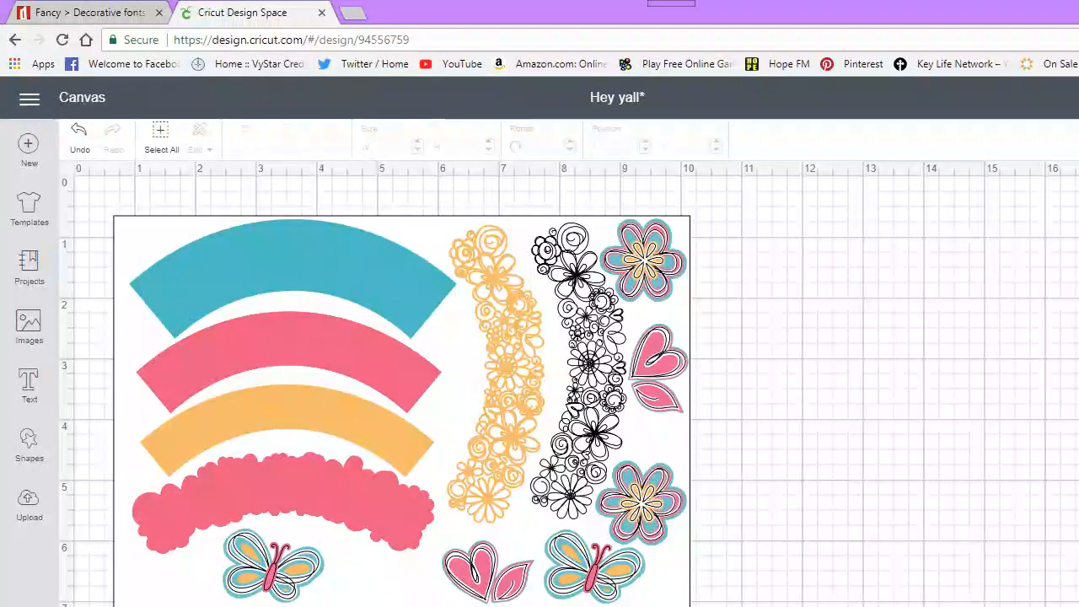
{"action": "key", "text": "ctrl+s"}
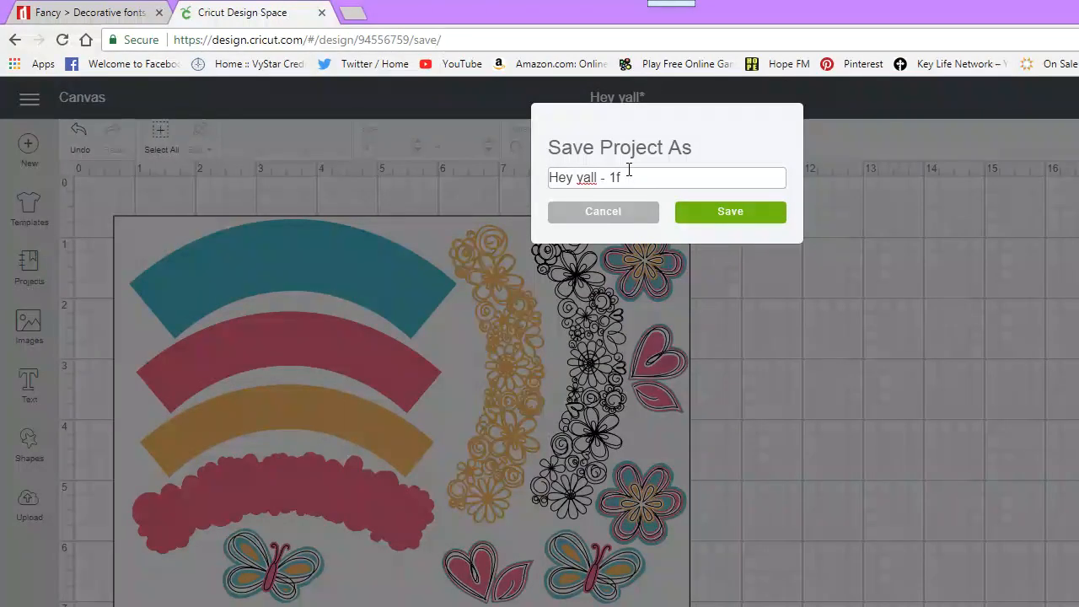
{"action": "type", "text": "lower cup"}
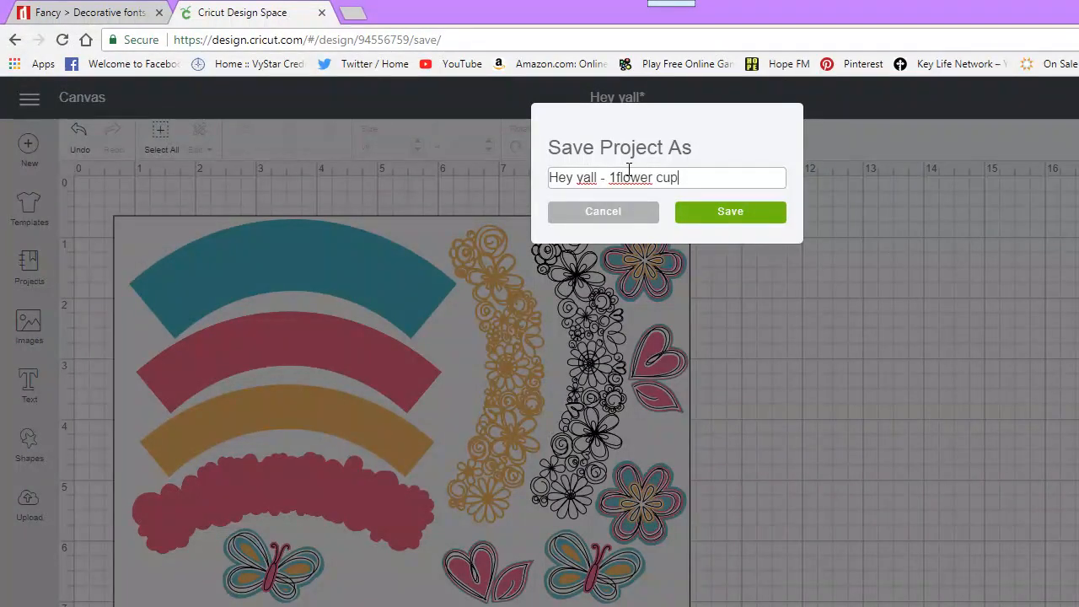
{"action": "type", "text": "cake "}
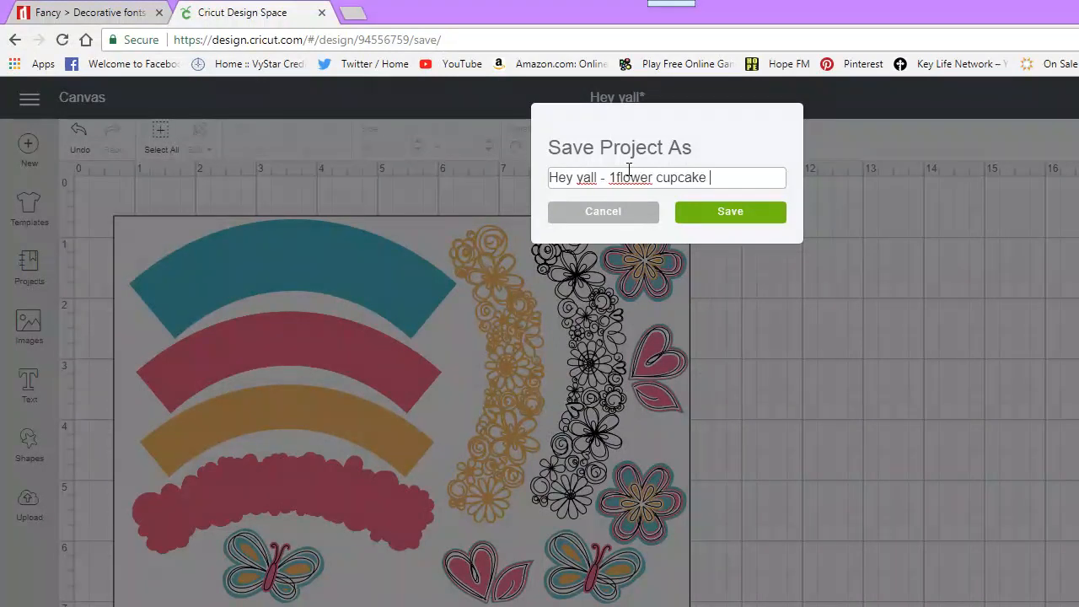
{"action": "type", "text": "wrapper"}
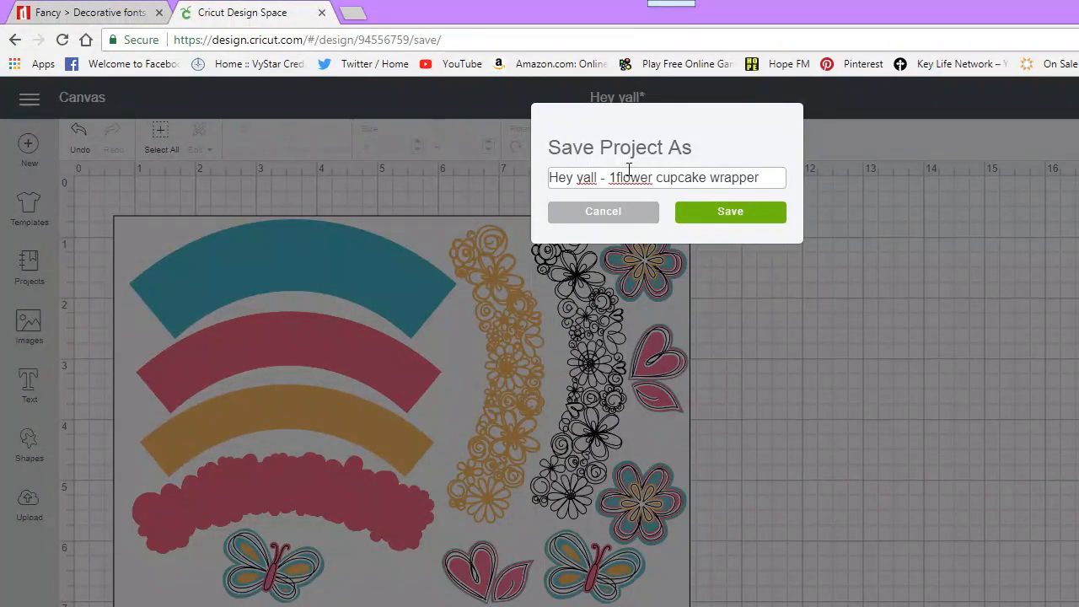
{"action": "left_click", "coordinate": [723, 221]}
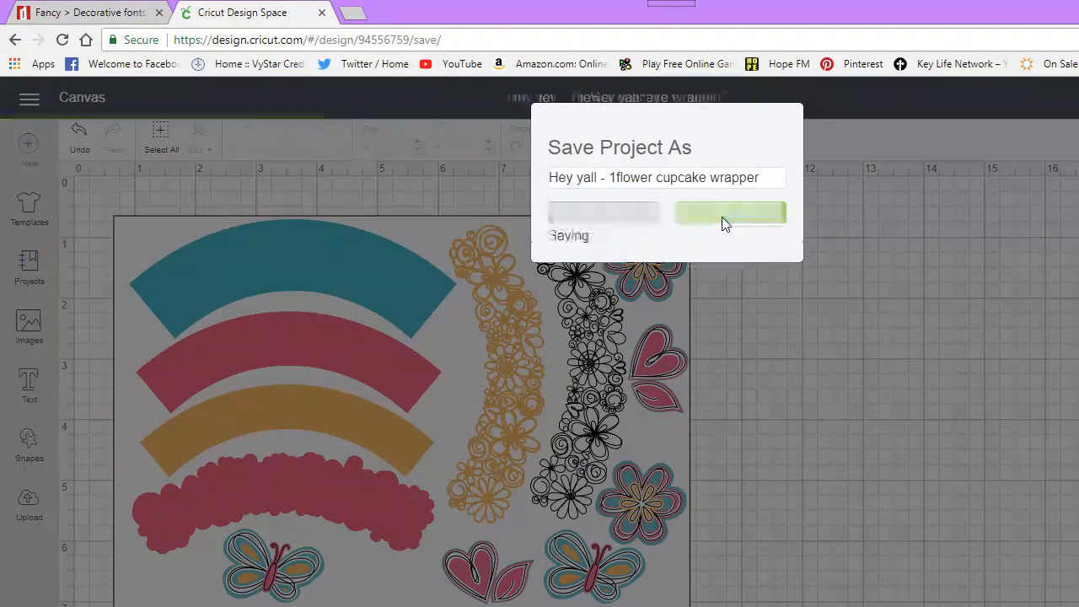
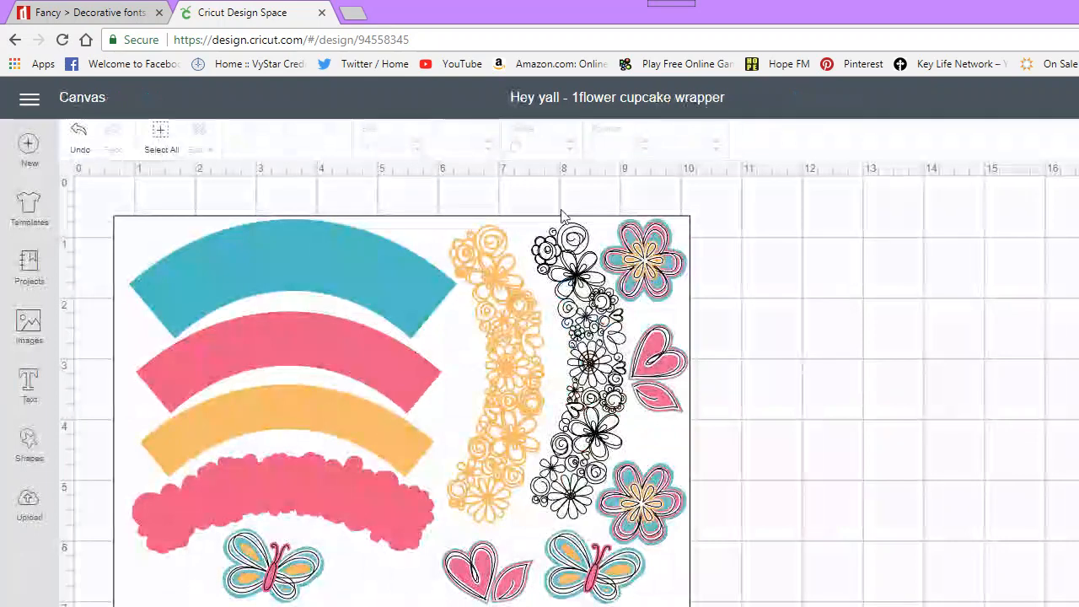
Flatten all the artwork with the background rectangle into one print image and preview its layout on the print-and-cut mat
{"action": "left_click", "coordinate": [161, 135]}
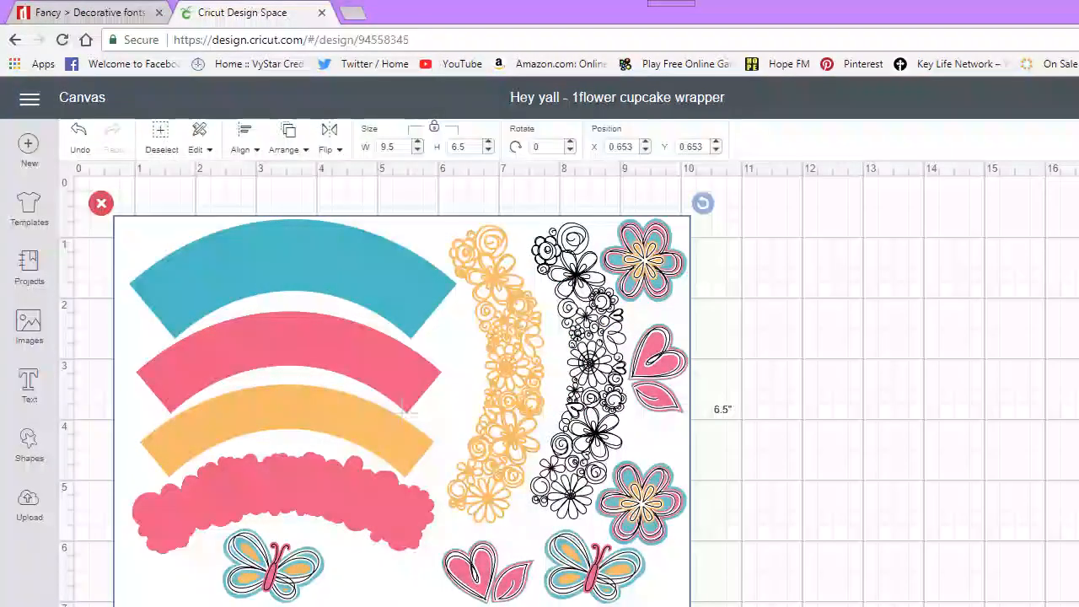
{"action": "key", "text": "Delete"}
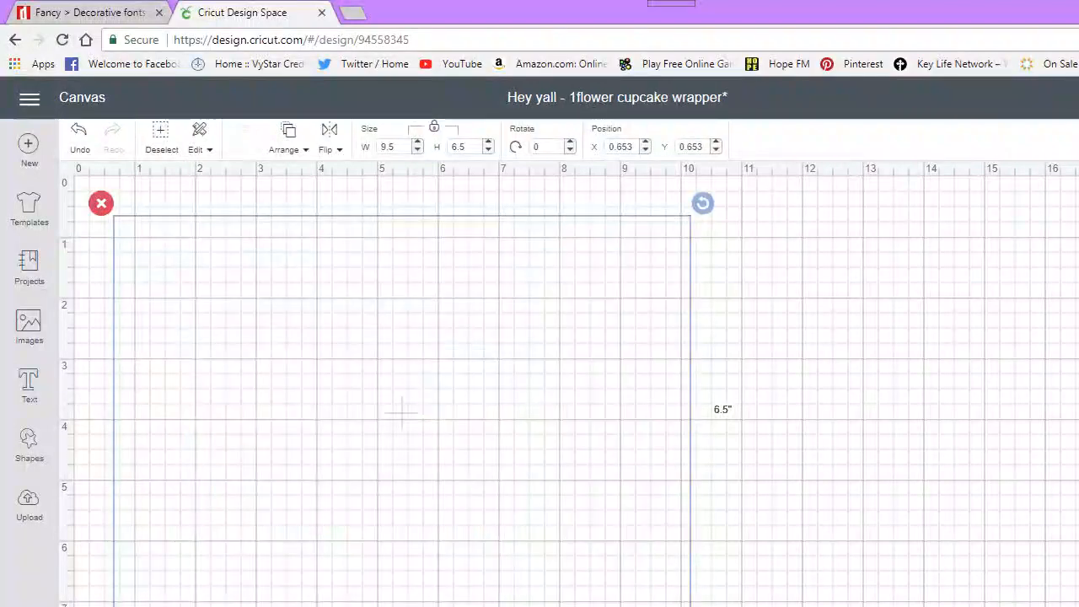
{"action": "key", "text": "ctrl+z"}
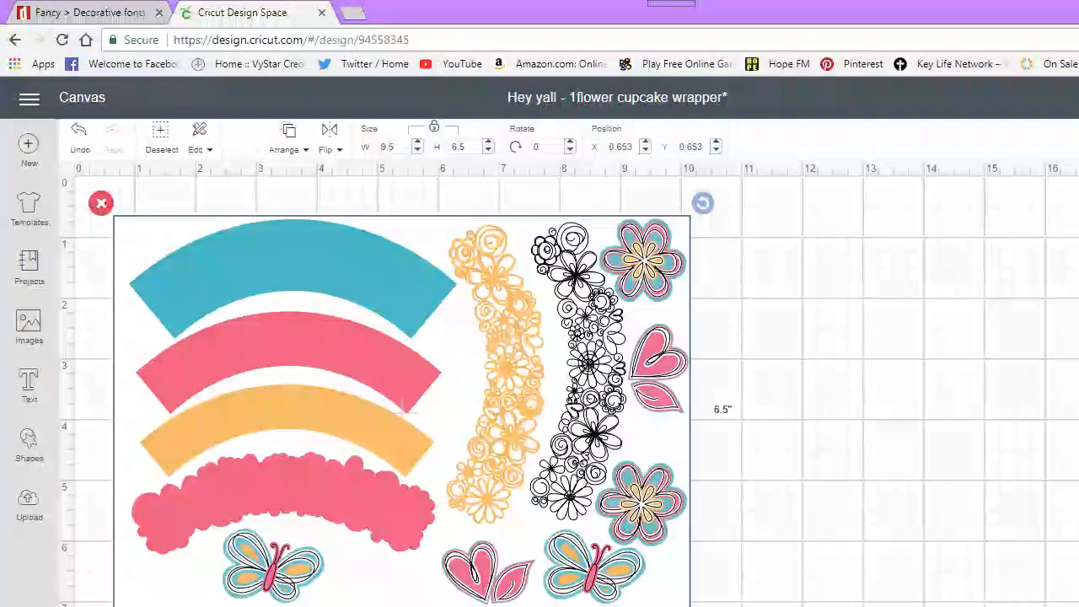
{"action": "key", "text": "Delete"}
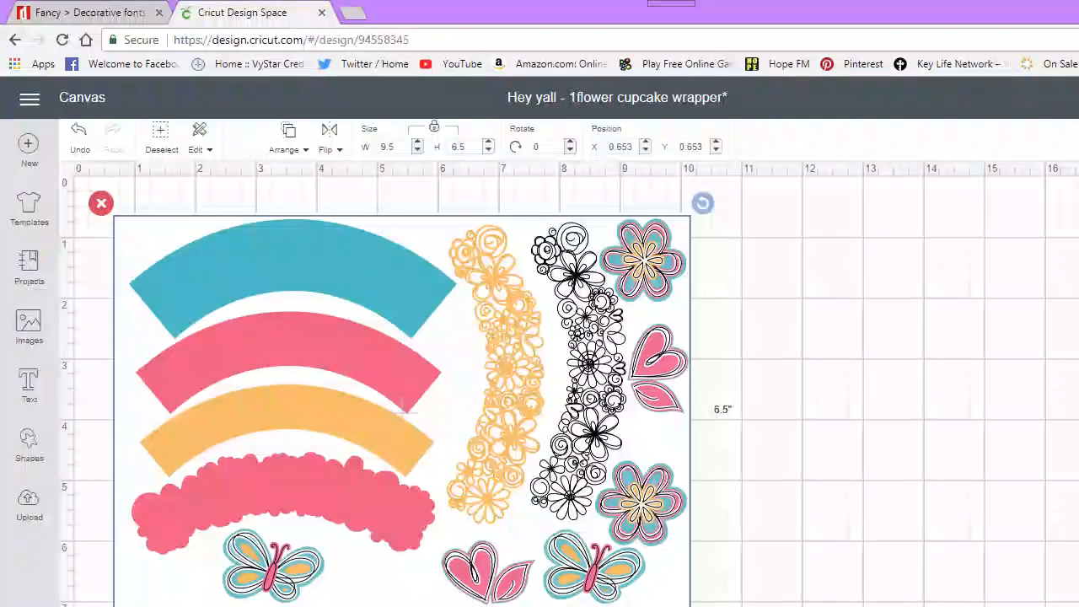
{"action": "key", "text": "Delete"}
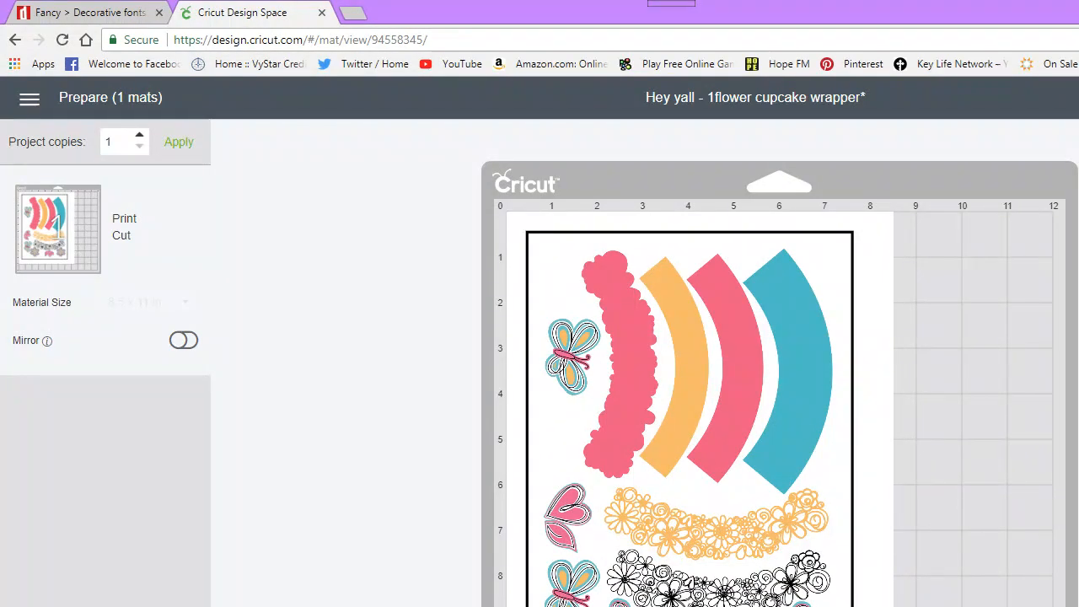
{"action": "scroll", "coordinate": [1001, 496], "scroll_direction": "down", "scroll_amount": 2}
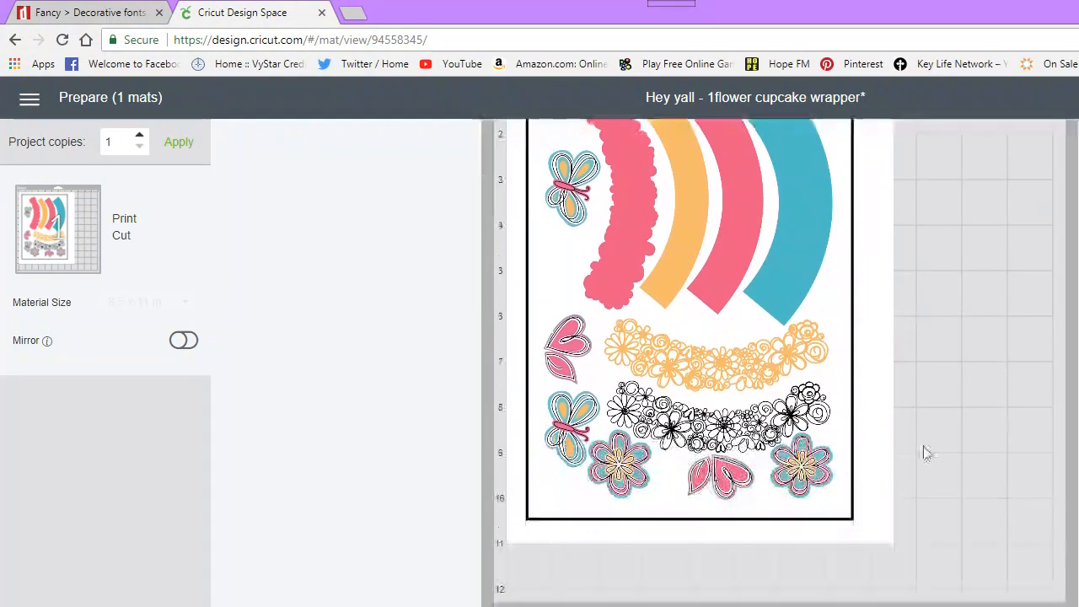
{"action": "scroll", "coordinate": [941, 455], "scroll_direction": "up", "scroll_amount": 1}
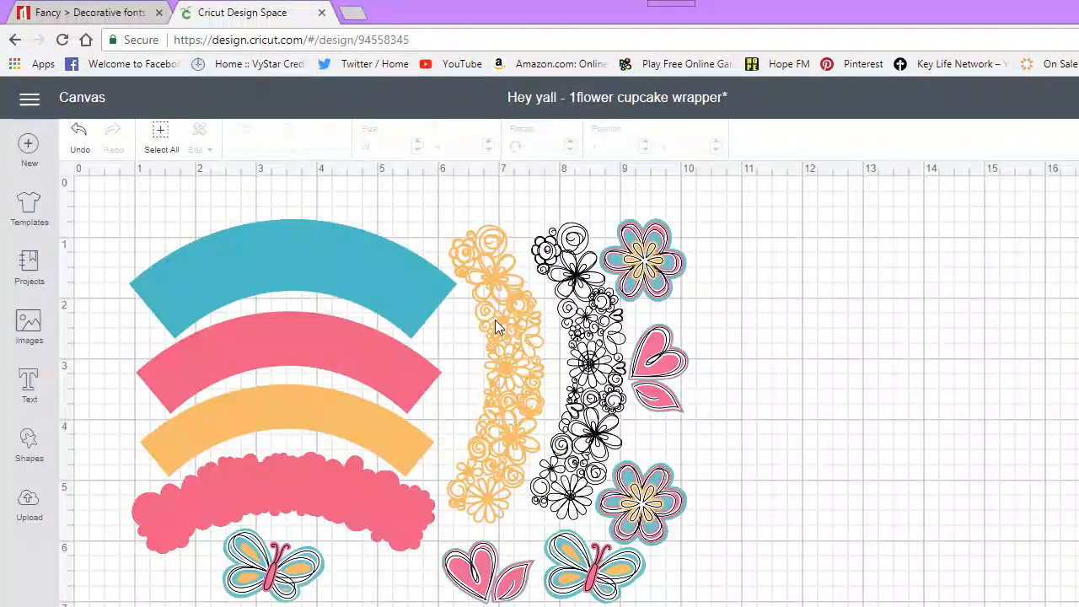
Undo the background rectangle's removal and the flattening changes to the cupcake wrapper layout
{"action": "left_click", "coordinate": [80, 150]}
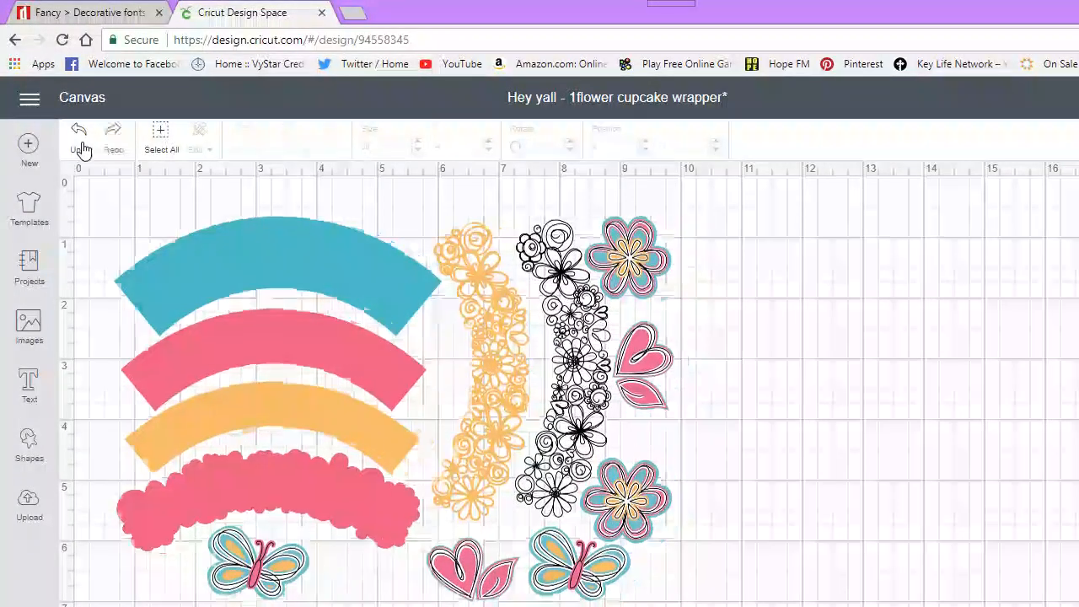
{"action": "left_click", "coordinate": [80, 149]}
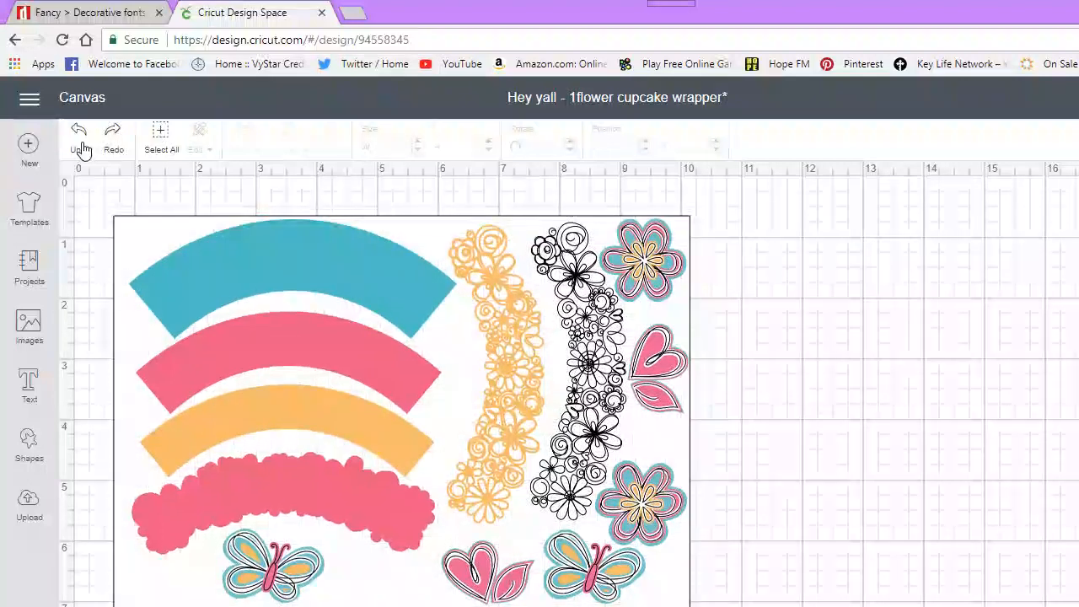
{"action": "left_click", "coordinate": [80, 149]}
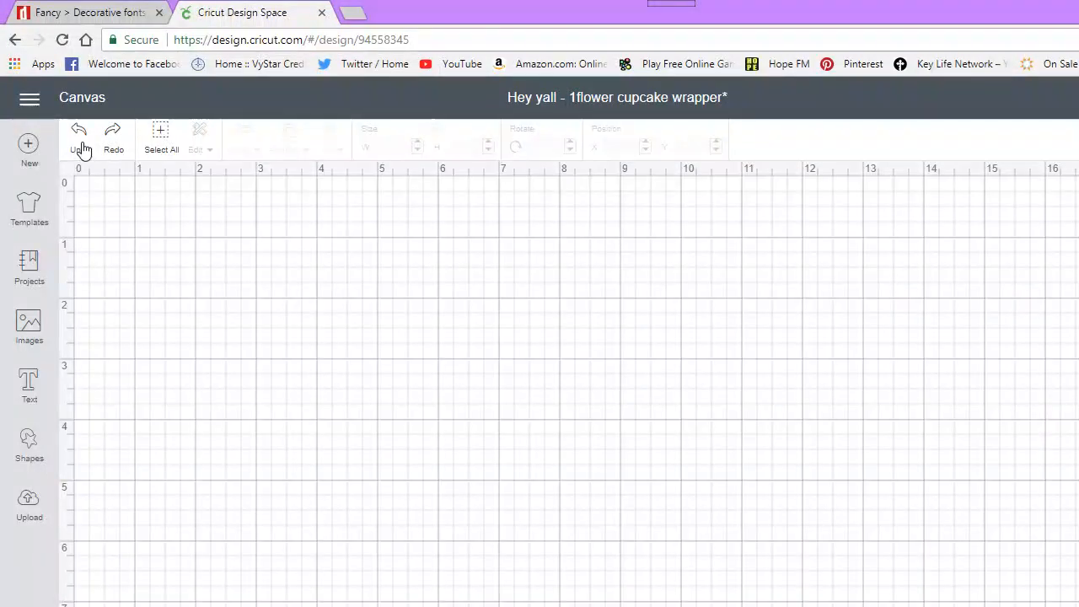
{"action": "left_click", "coordinate": [81, 149]}
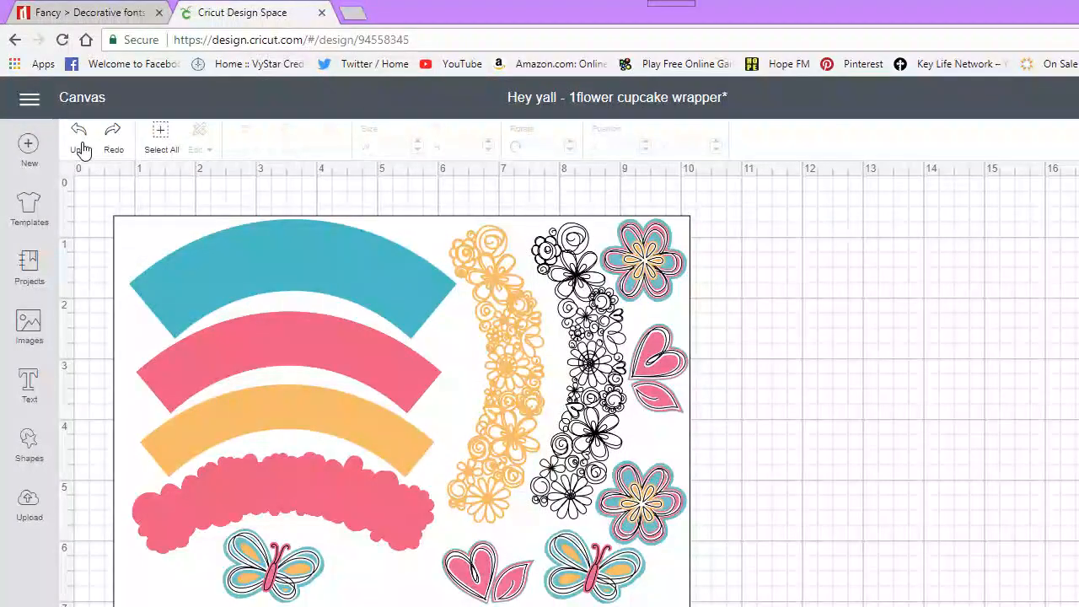
Try moving the teal band to about X 0.667, Y 0.653 in the background rectangle's corner, and undo the move
{"action": "left_click", "coordinate": [221, 252]}
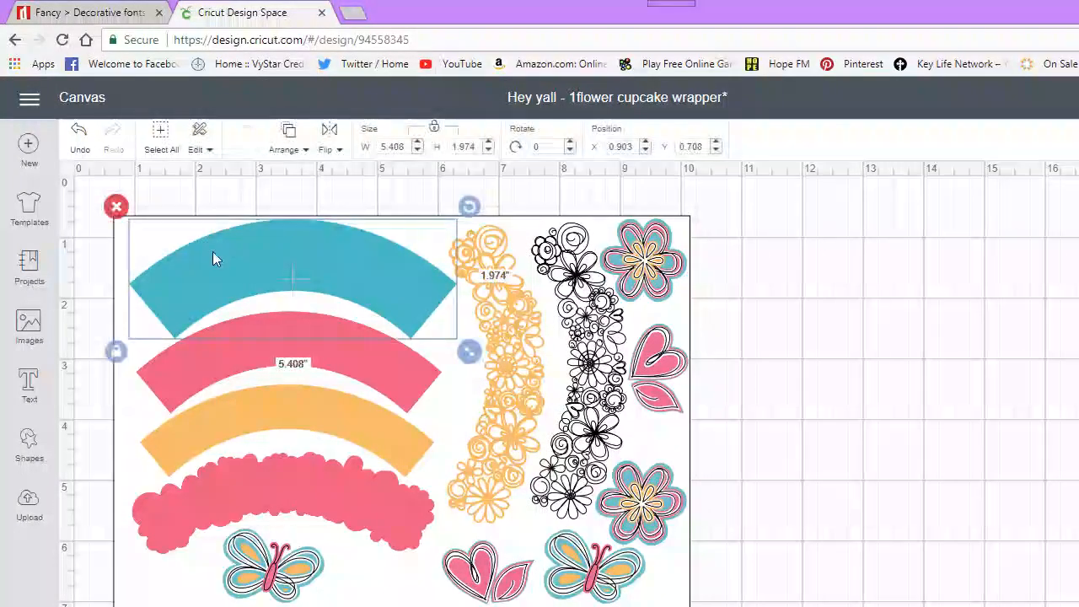
{"action": "mouse_move", "coordinate": [212, 251]}
{"action": "left_mouse_down"}
{"action": "mouse_move", "coordinate": [189, 236]}
{"action": "mouse_move", "coordinate": [200, 218]}
{"action": "mouse_move", "coordinate": [198, 248]}
{"action": "left_mouse_up"}
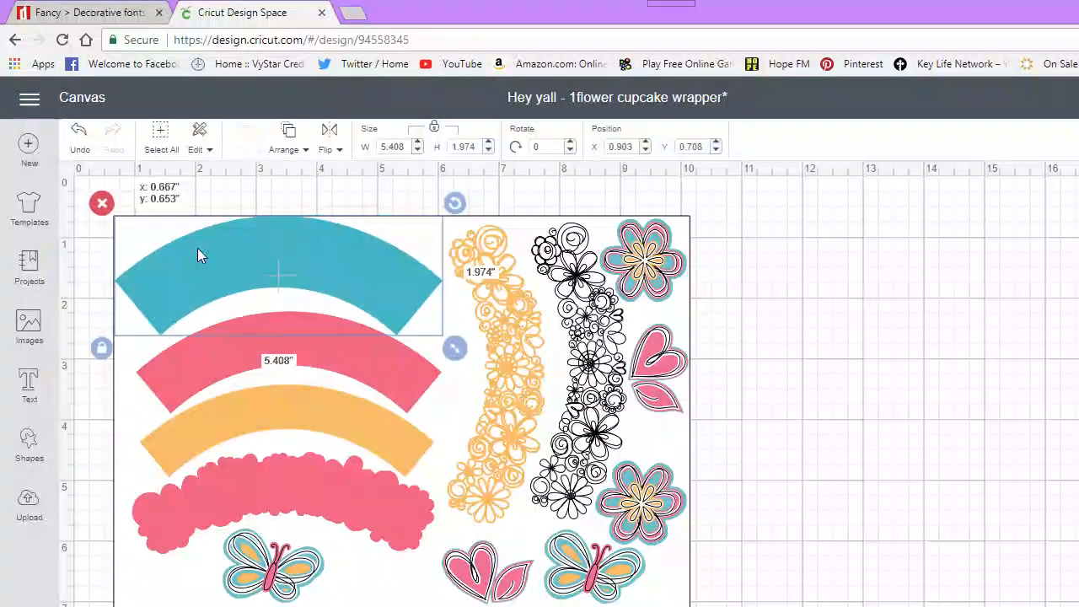
{"action": "left_click", "coordinate": [82, 152]}
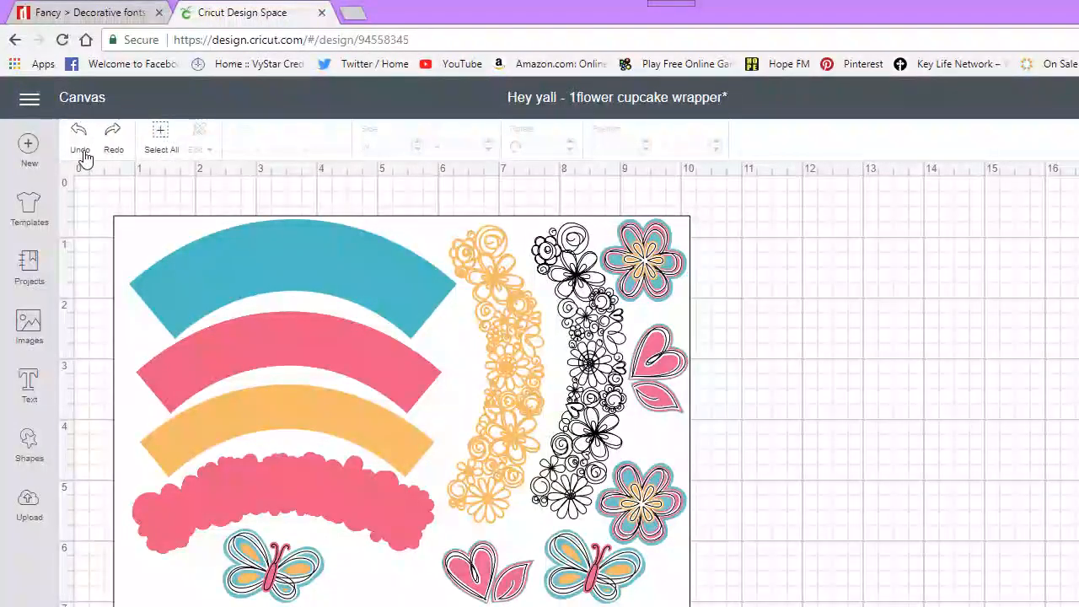
Delete the 9.5 by 6.5 inch background rectangle and flatten all the remaining artwork into one print image
{"action": "left_click", "coordinate": [160, 139]}
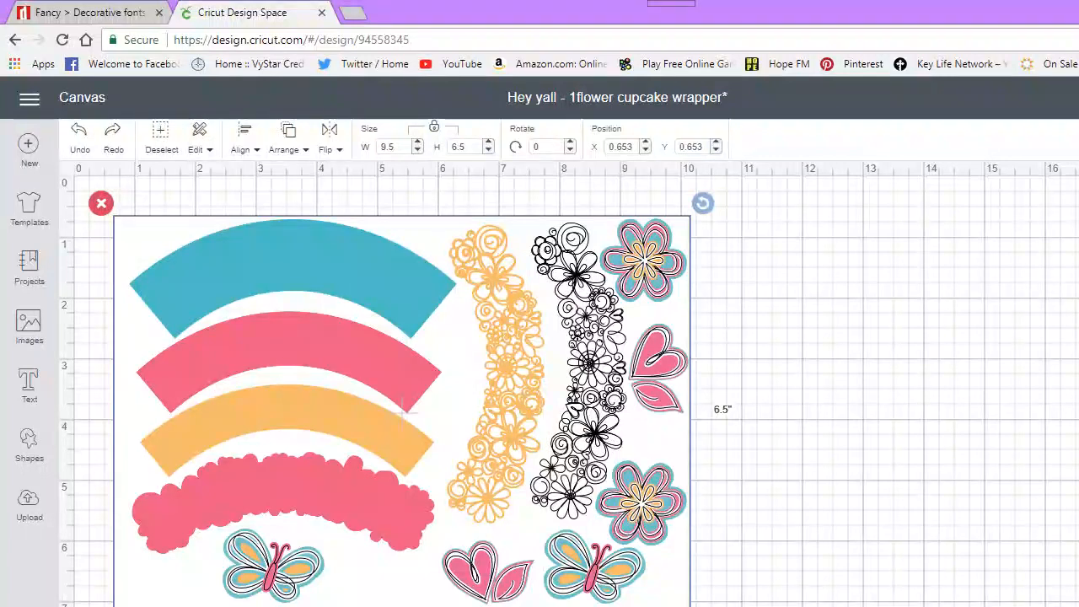
{"action": "key", "text": "Delete"}
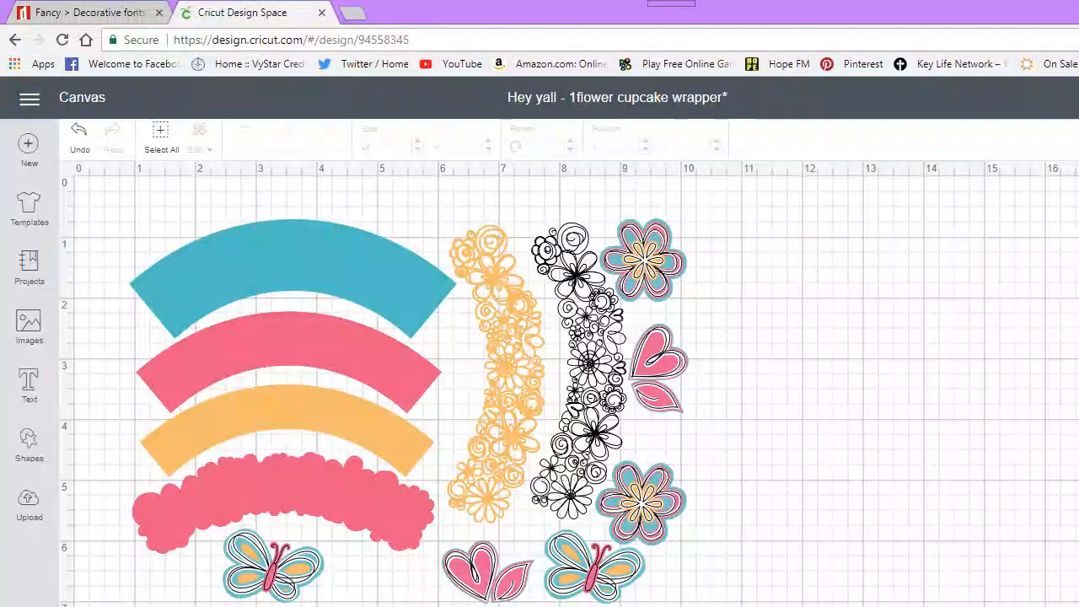
{"action": "left_click", "coordinate": [163, 139]}
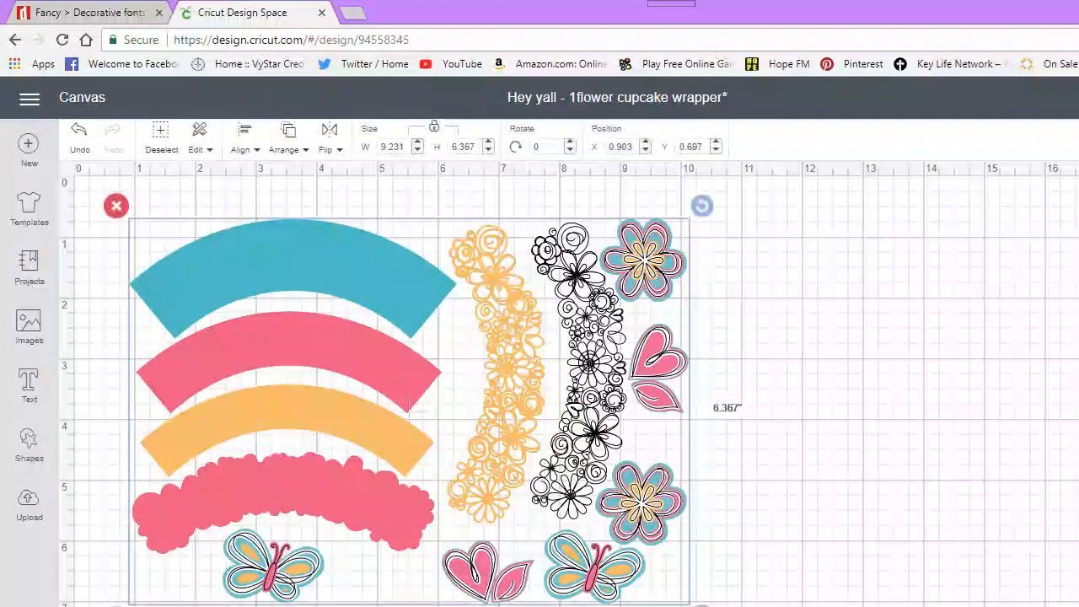
{"action": "key", "text": "Delete"}
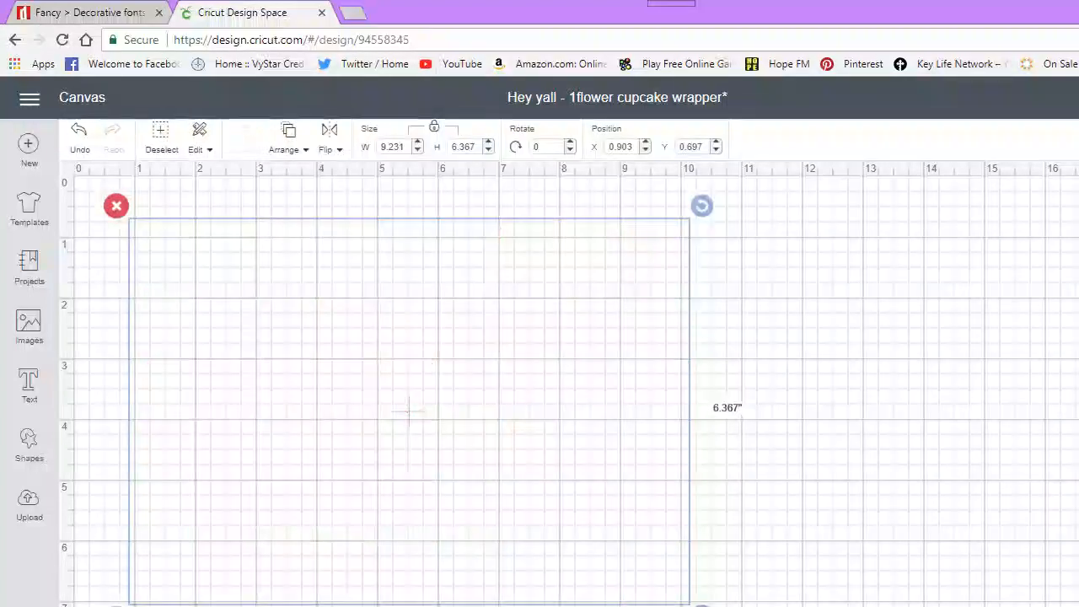
{"action": "key", "text": "ctrl+z"}
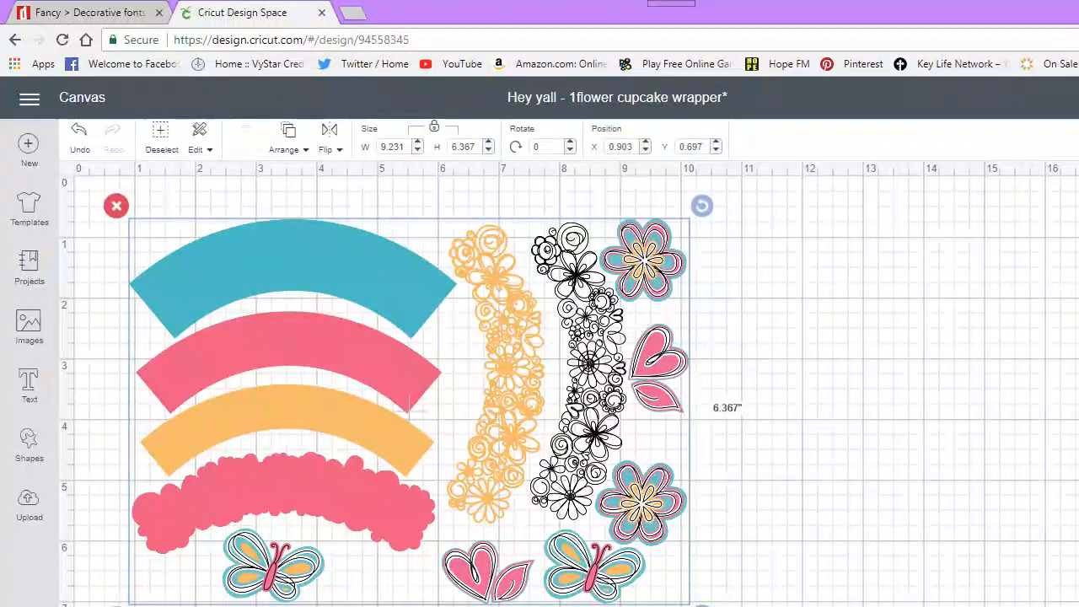
Save the project, review the flattened layout on the print-and-cut mat, and continue to the Make stage
{"action": "key", "text": "Delete"}
{"action": "key", "text": "ctrl+z"}
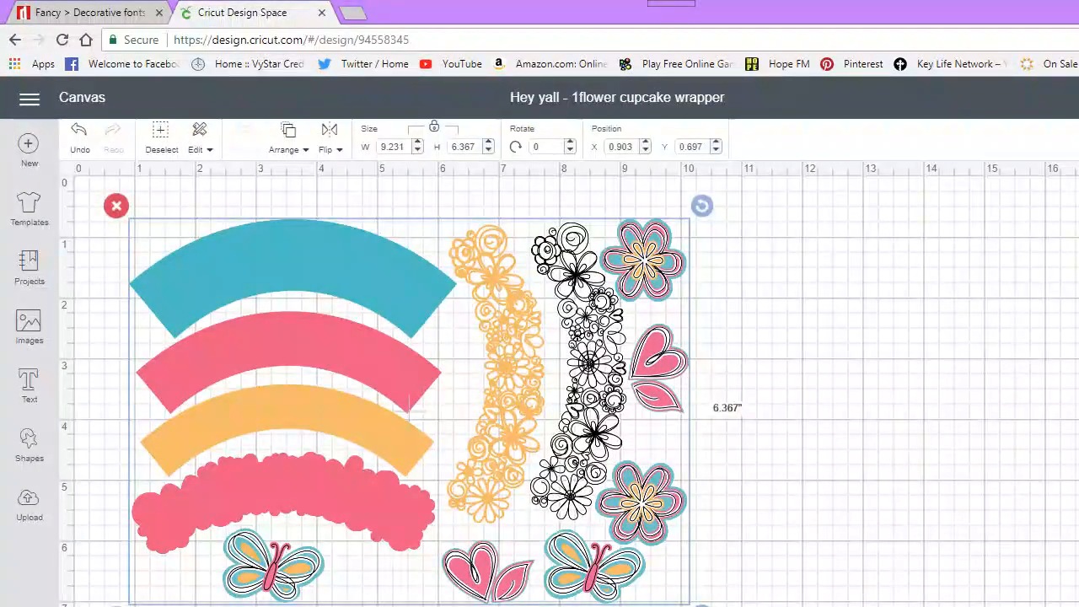
{"action": "left_click", "coordinate": [1078, 98]}
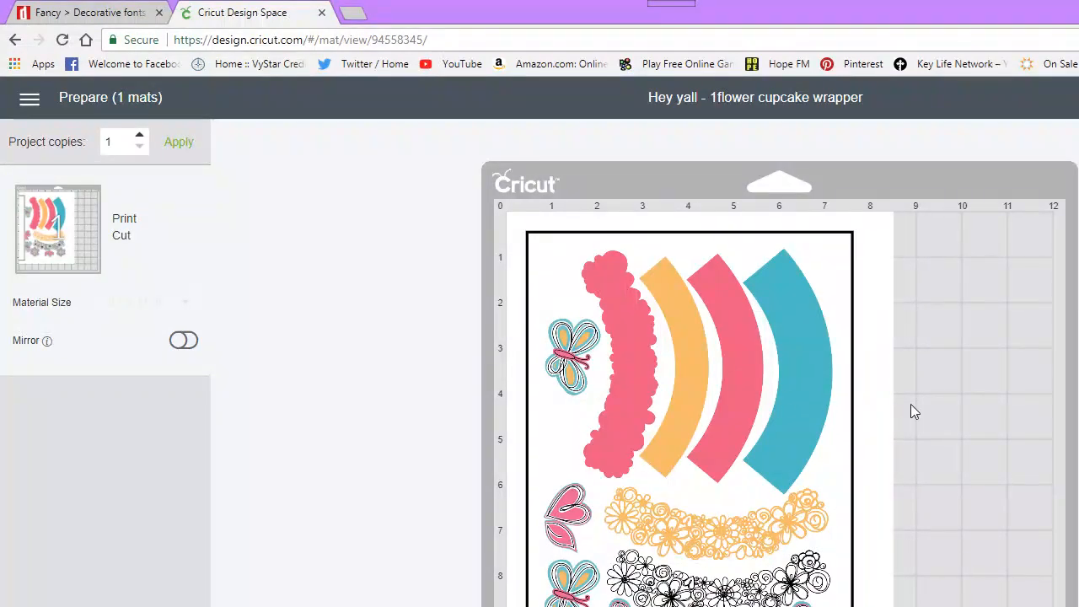
{"action": "scroll", "coordinate": [911, 407], "scroll_direction": "down", "scroll_amount": 3}
{"action": "scroll", "coordinate": [670, 354], "scroll_direction": "up", "scroll_amount": 3}
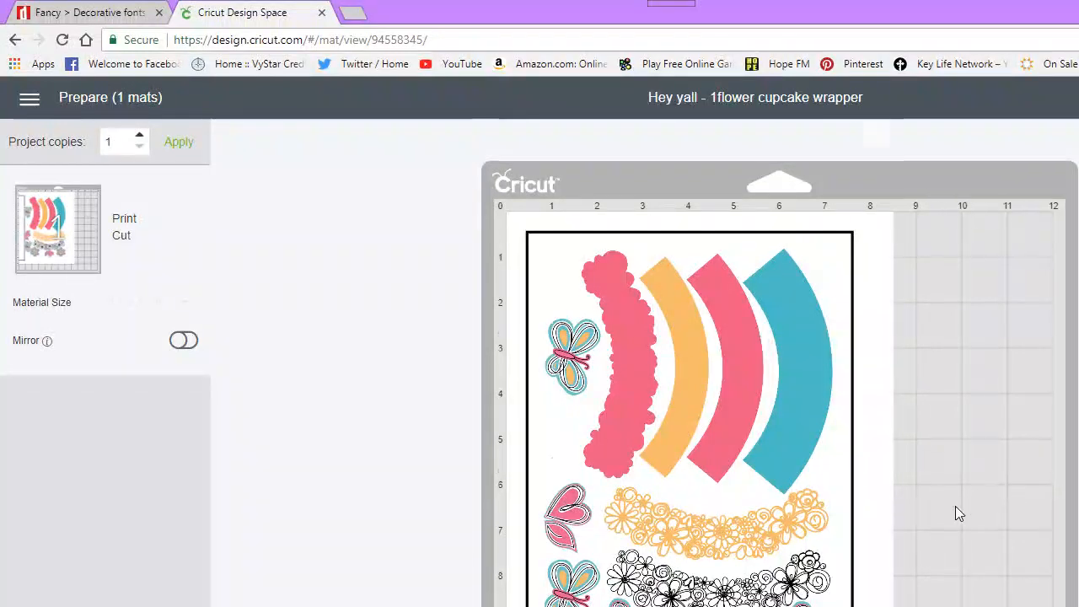
{"action": "scroll", "coordinate": [956, 506], "scroll_direction": "down", "scroll_amount": 2}
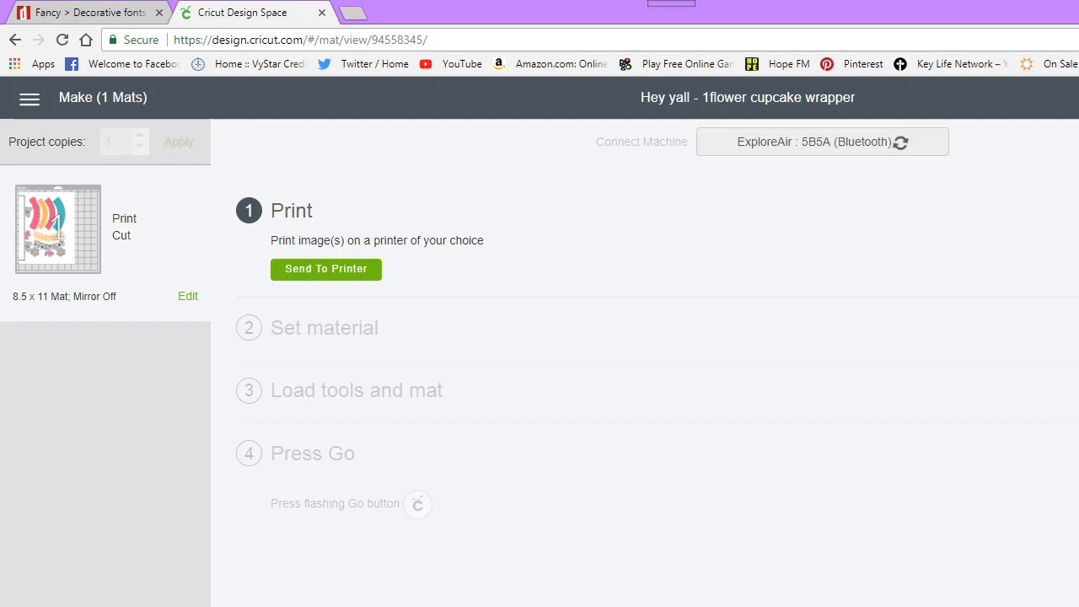
{"action": "left_click", "coordinate": [318, 274]}
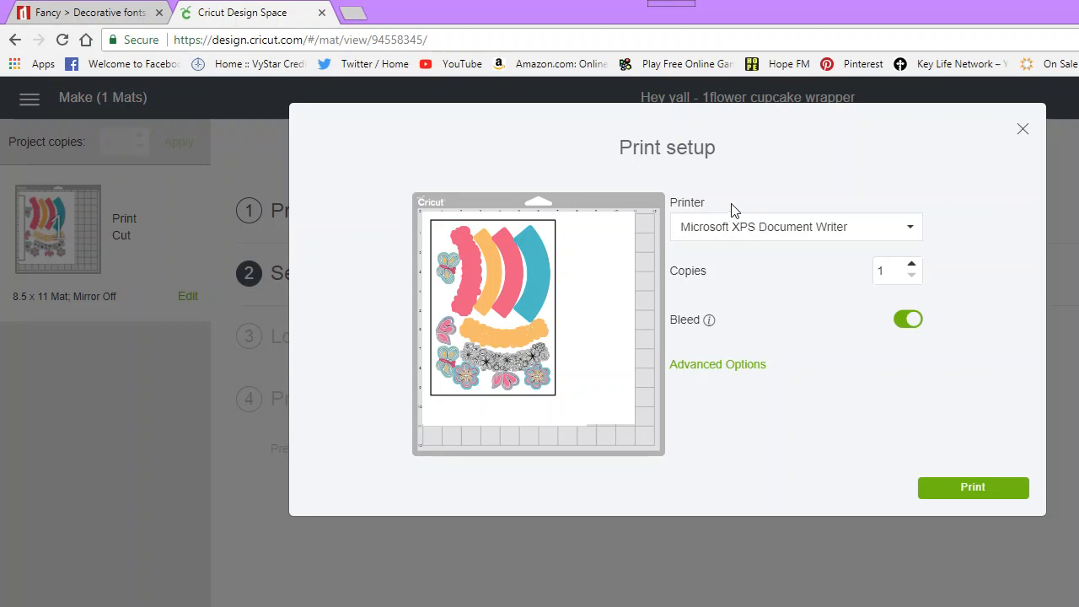
{"action": "left_click", "coordinate": [1023, 128]}
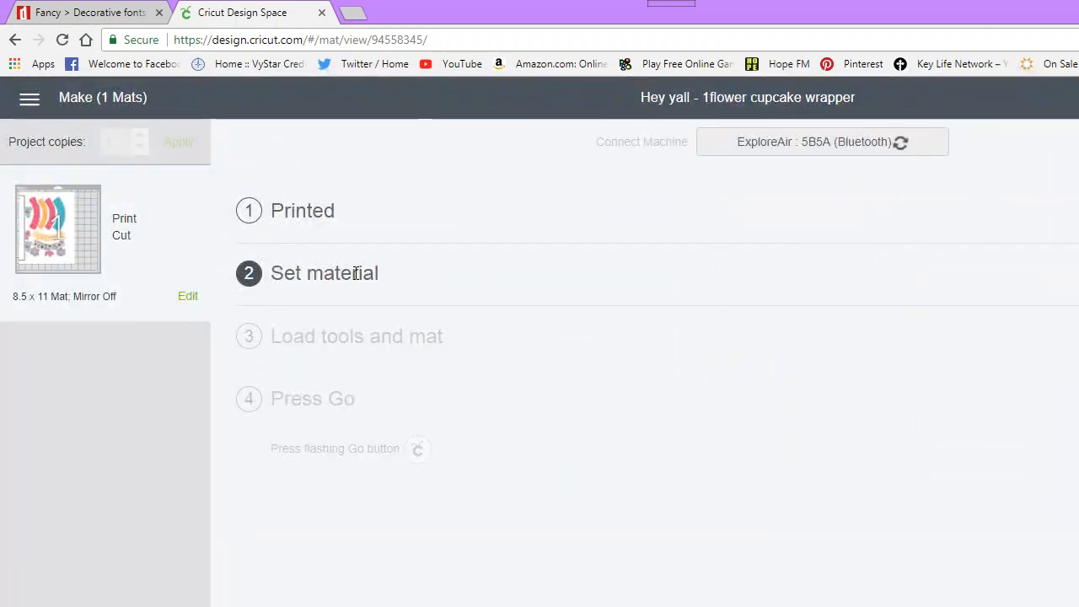
{"action": "left_click", "coordinate": [1076, 602]}
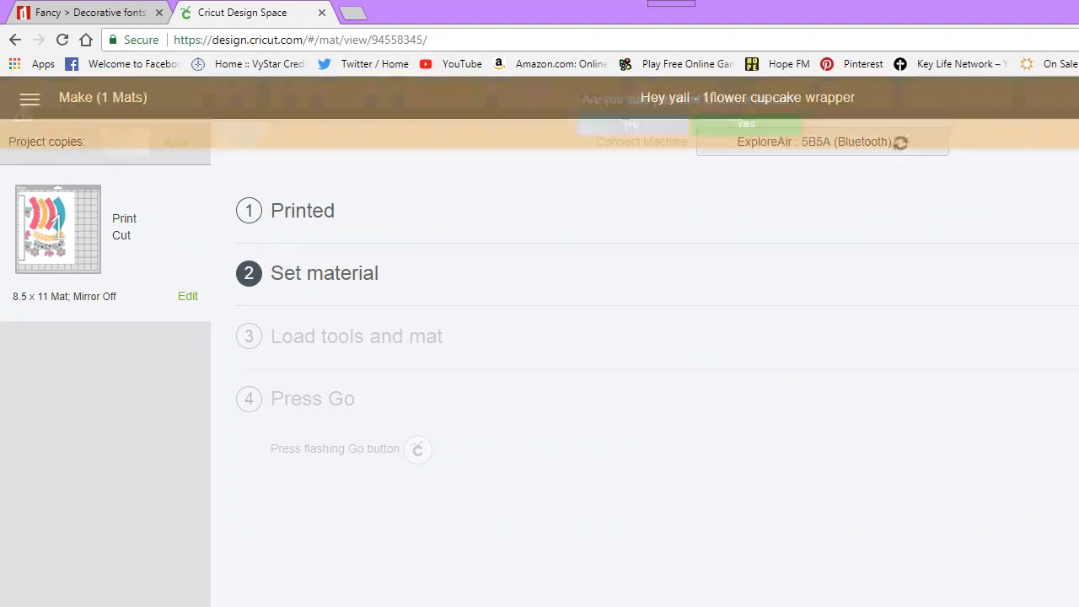
{"action": "left_click", "coordinate": [738, 131]}
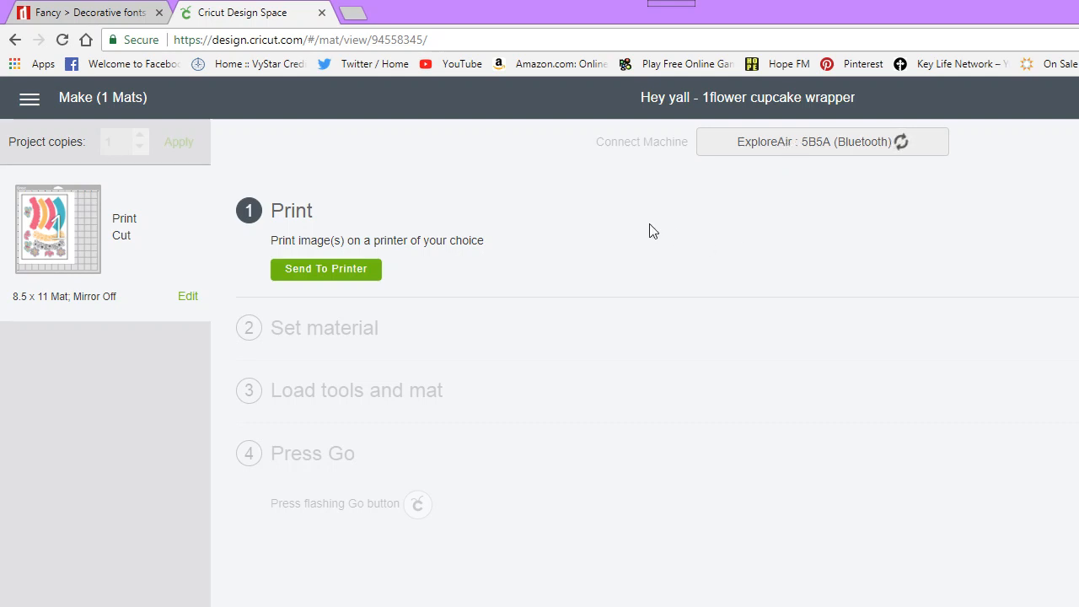
Choose the Canon MG7500 series printer in the print setup and print the flattened cupcake wrapper layout
{"action": "left_click", "coordinate": [346, 270]}
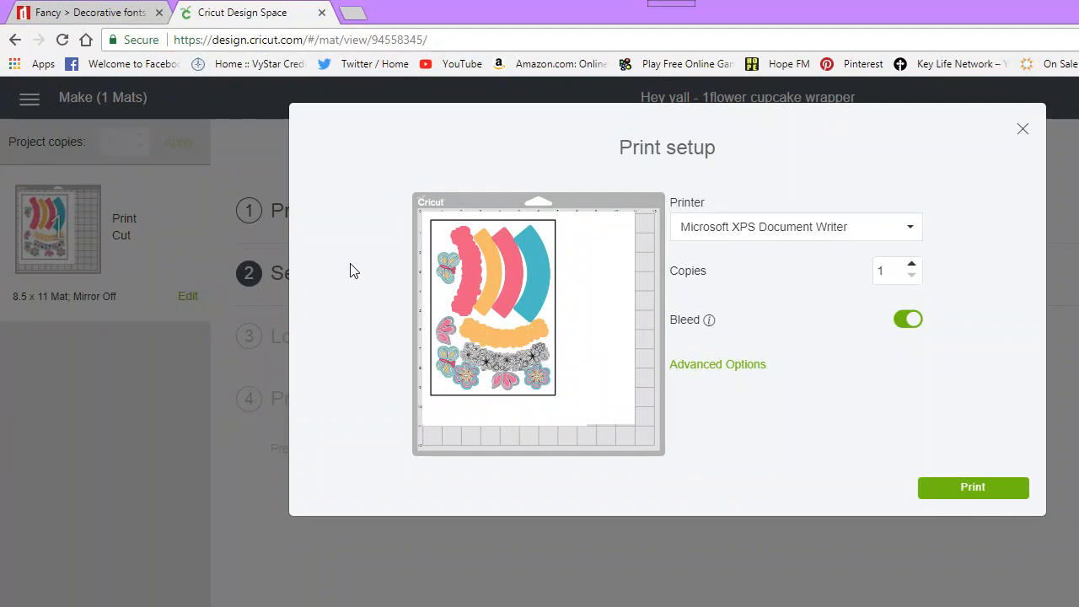
{"action": "left_click", "coordinate": [913, 229]}
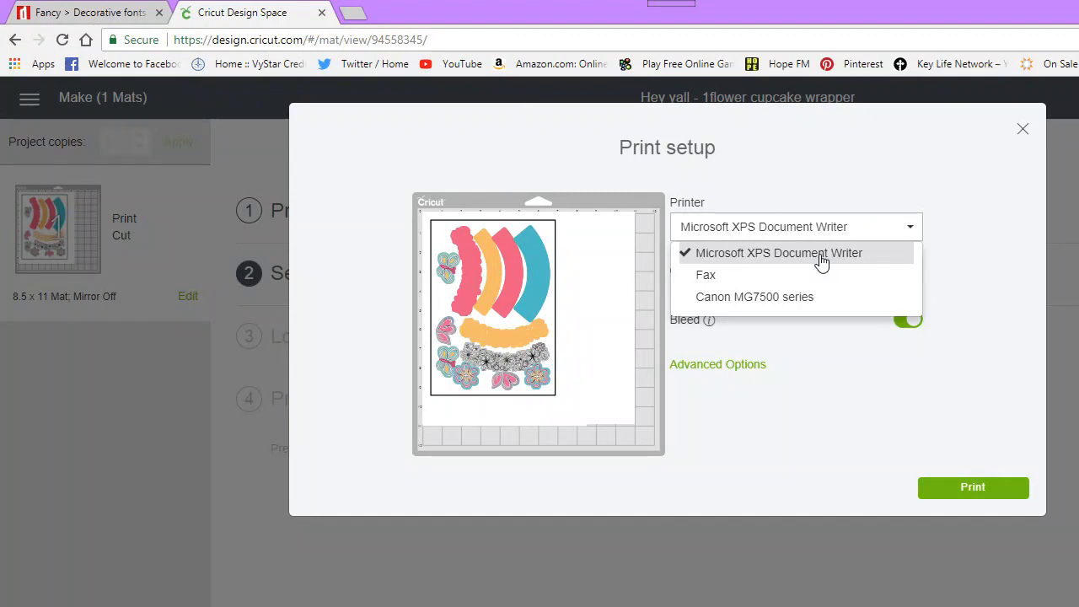
{"action": "left_click", "coordinate": [757, 301]}
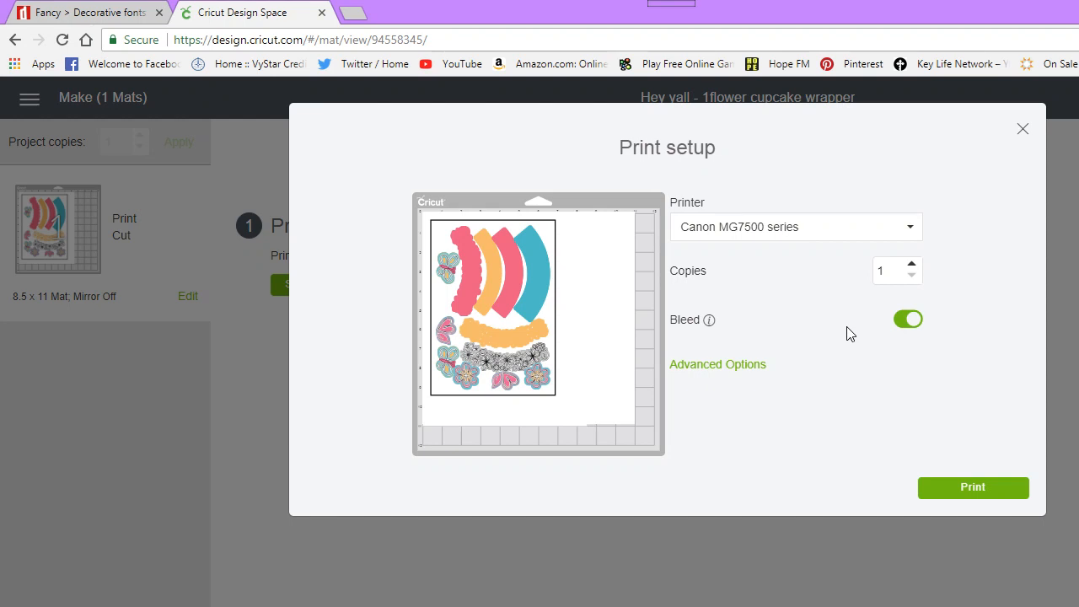
{"action": "left_click", "coordinate": [959, 489]}
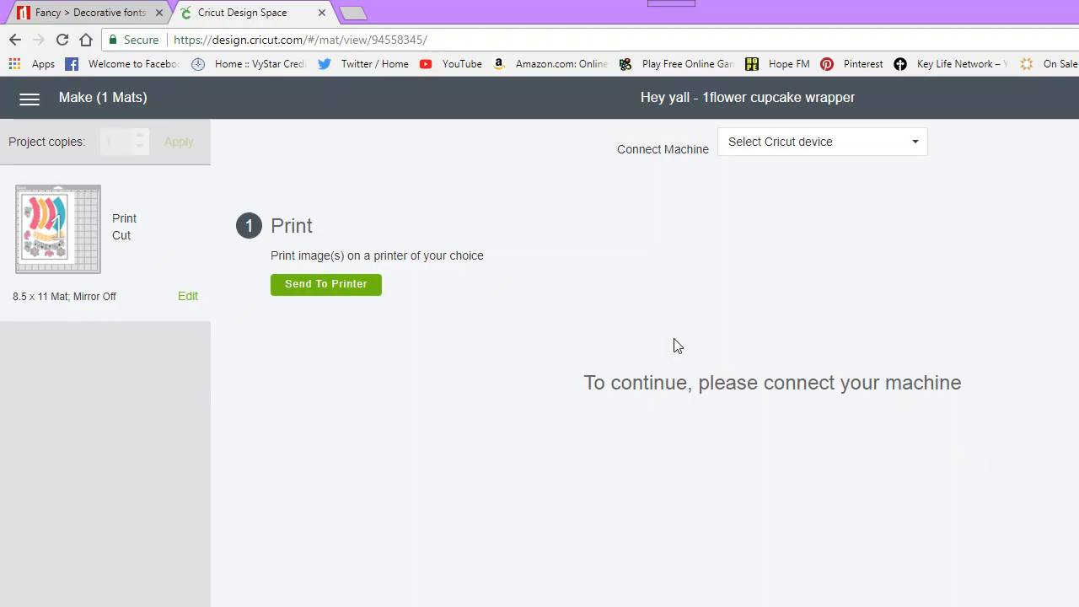
{"action": "left_click", "coordinate": [364, 287]}
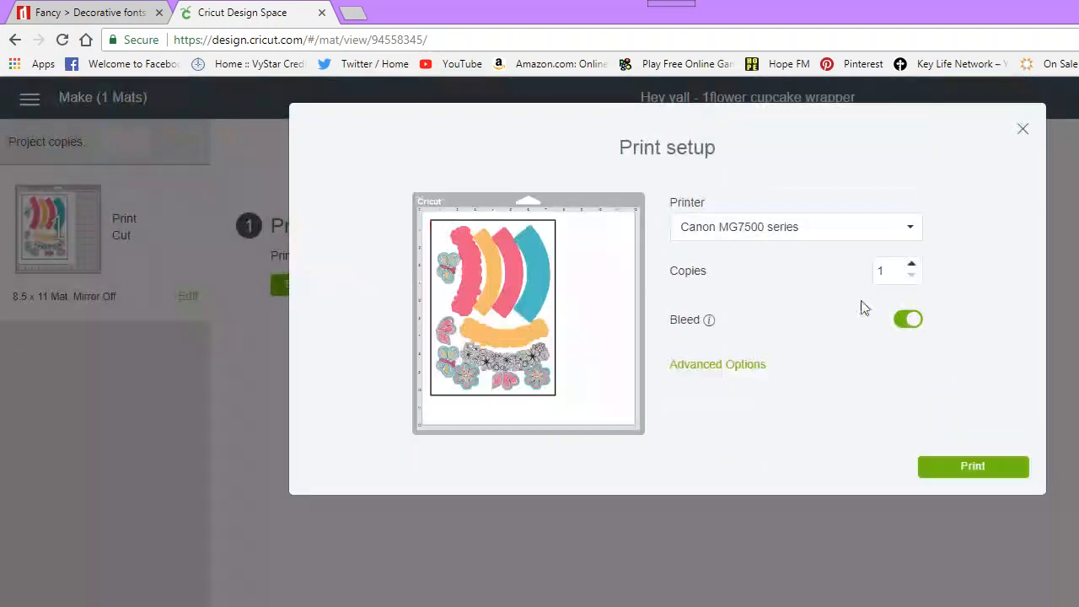
{"action": "left_click", "coordinate": [969, 472]}
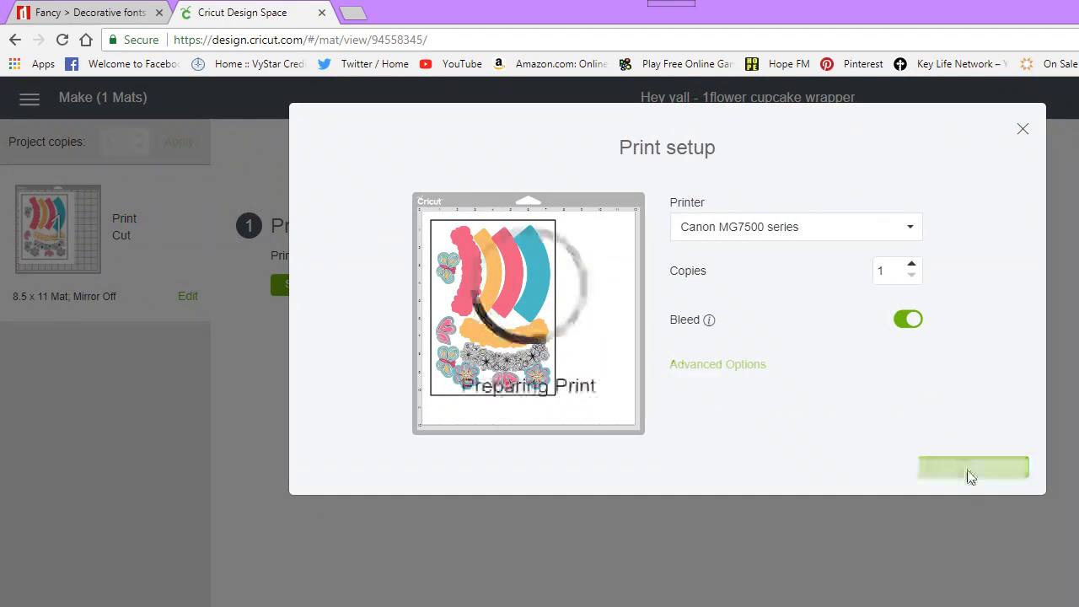